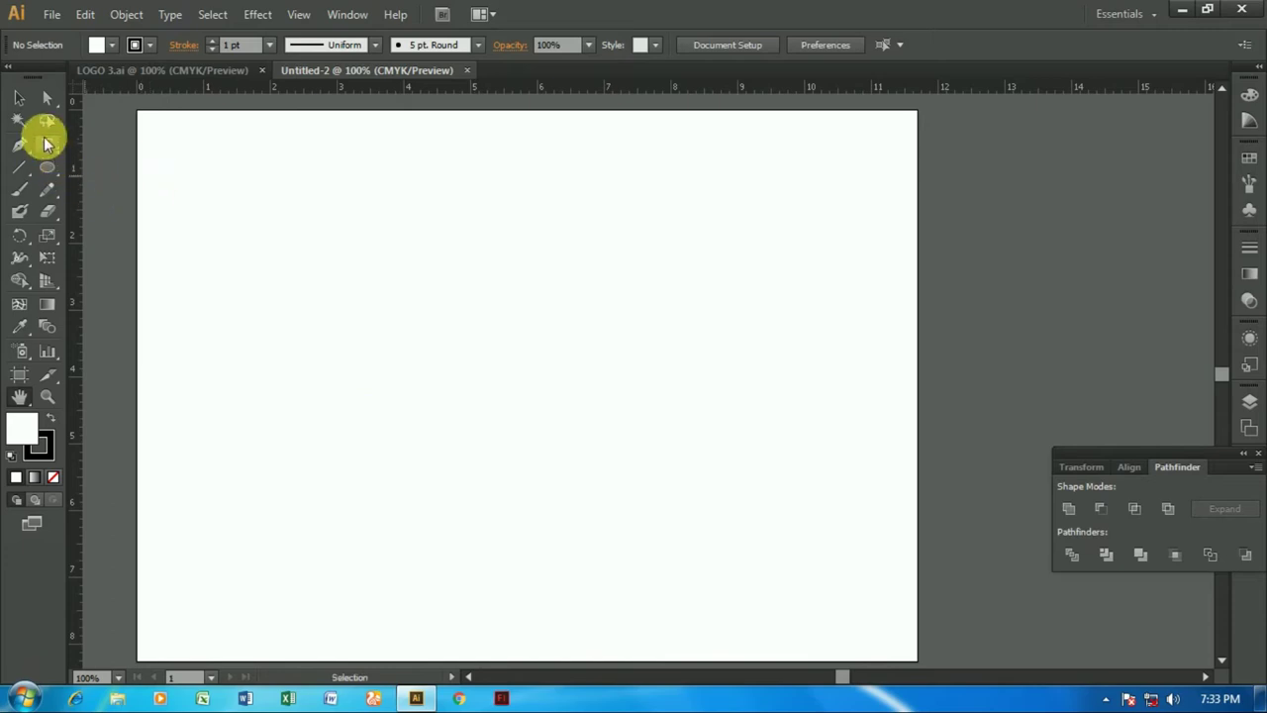
Switch to the empty Untitled-2 document tab
{"action": "left_click", "coordinate": [46, 144]}
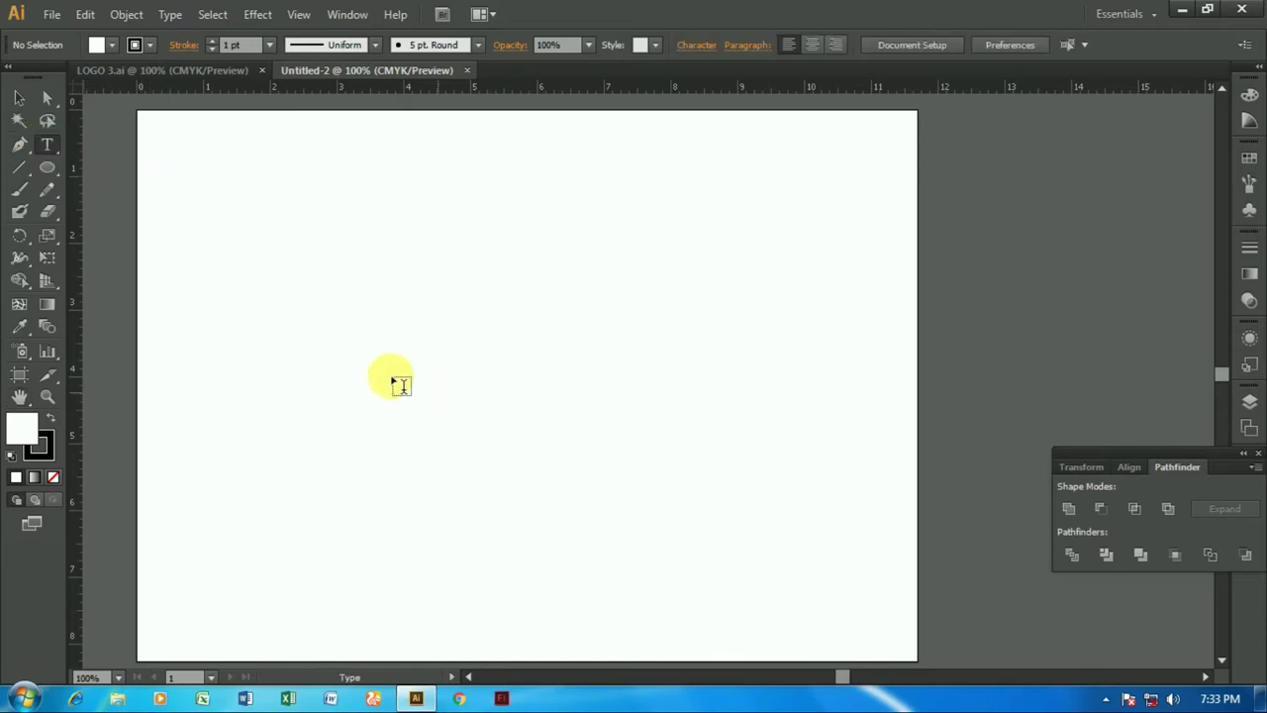
Type a 200 pt capital N on the artboard and shift it slightly right
{"action": "left_click", "coordinate": [382, 368]}
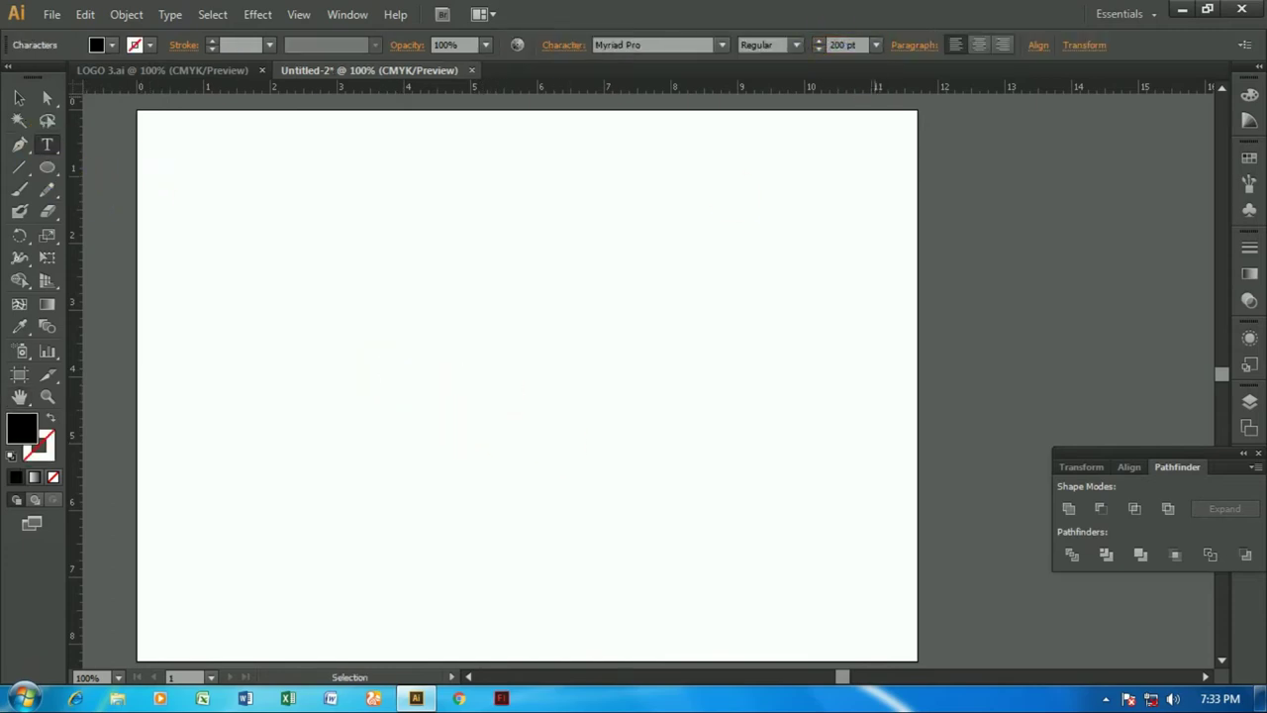
{"action": "type", "text": "N"}
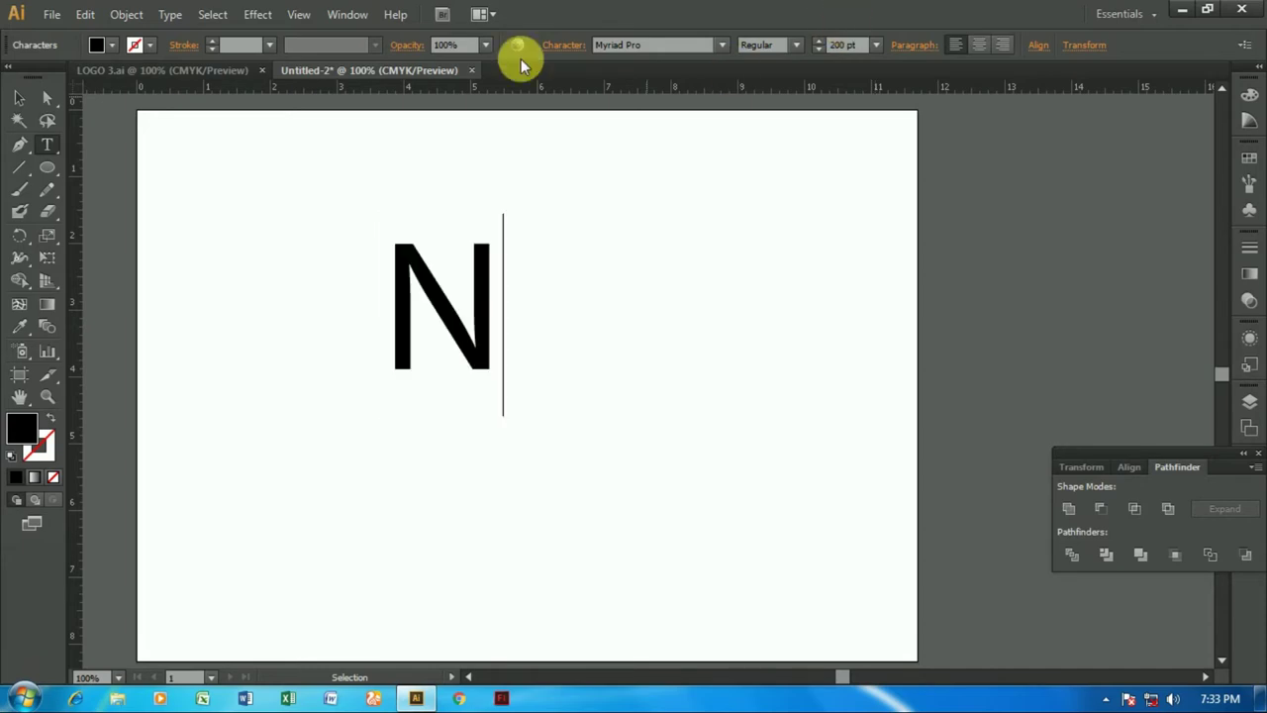
{"action": "left_click", "coordinate": [18, 97]}
{"action": "left_click_drag", "start_coordinate": [416, 274], "coordinate": [436, 293]}
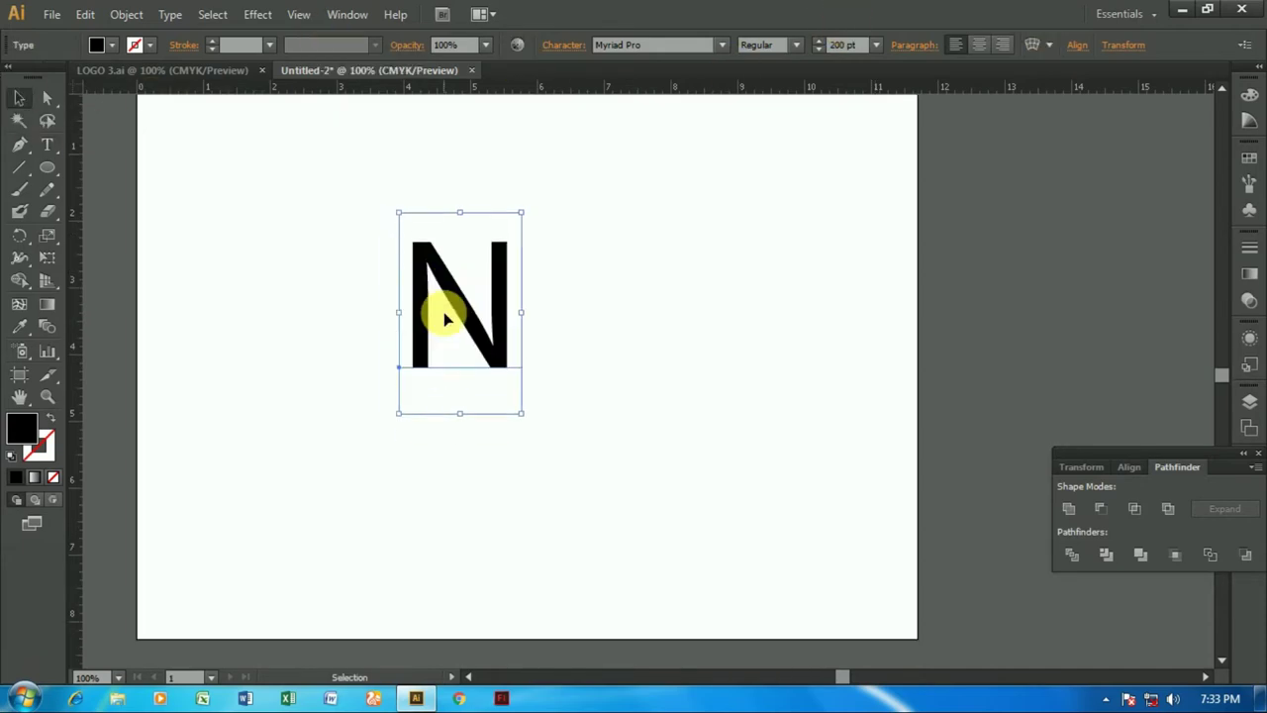
Zoom in to 200% and nudge the N near the centre of the view
{"action": "key", "text": "ctrl+plus"}
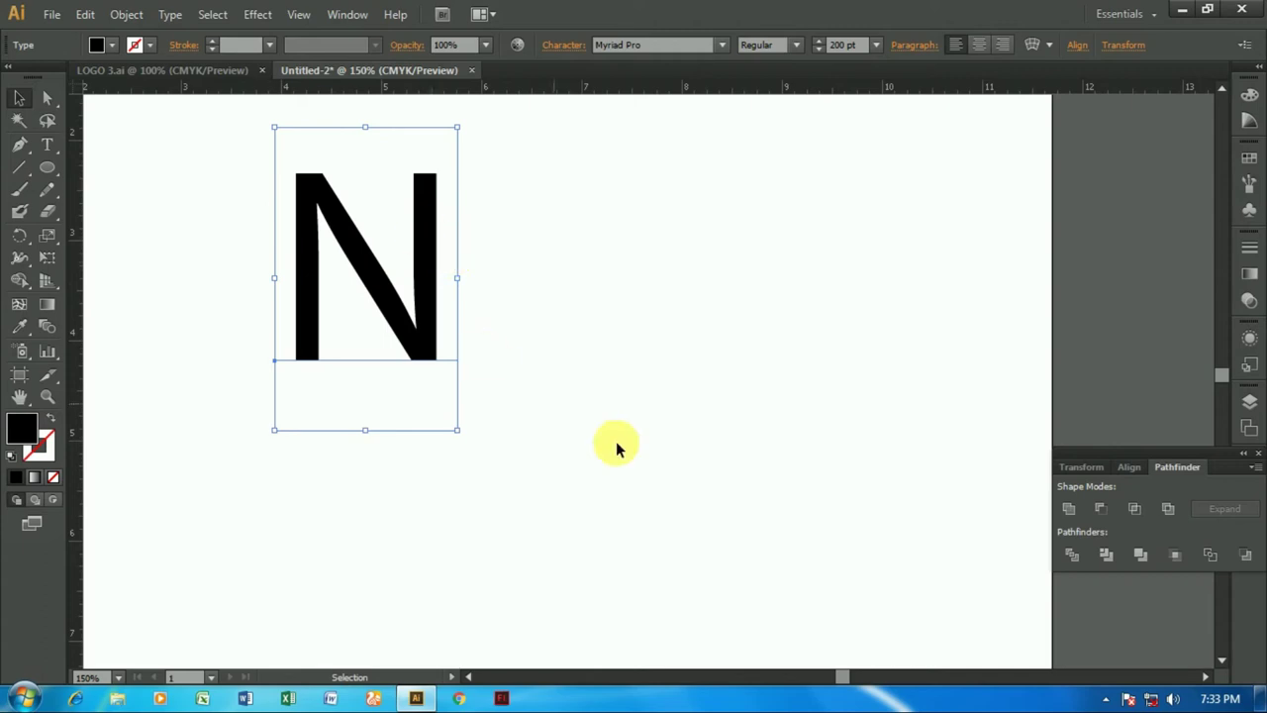
{"action": "key", "text": "a"}
{"action": "key", "text": "ctrl+plus"}
{"action": "key", "text": "h"}
{"action": "left_click_drag", "start_coordinate": [503, 367], "coordinate": [695, 513]}
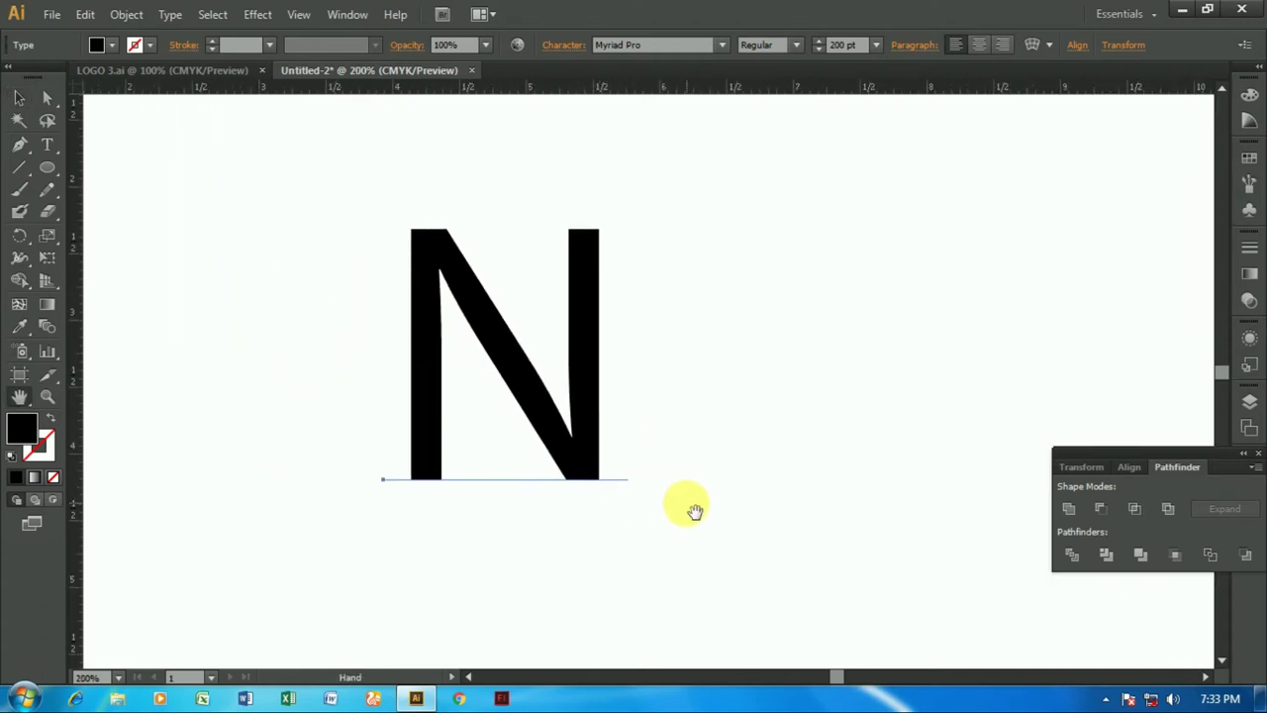
{"action": "left_click", "coordinate": [24, 104]}
{"action": "left_click_drag", "start_coordinate": [505, 335], "coordinate": [499, 335]}
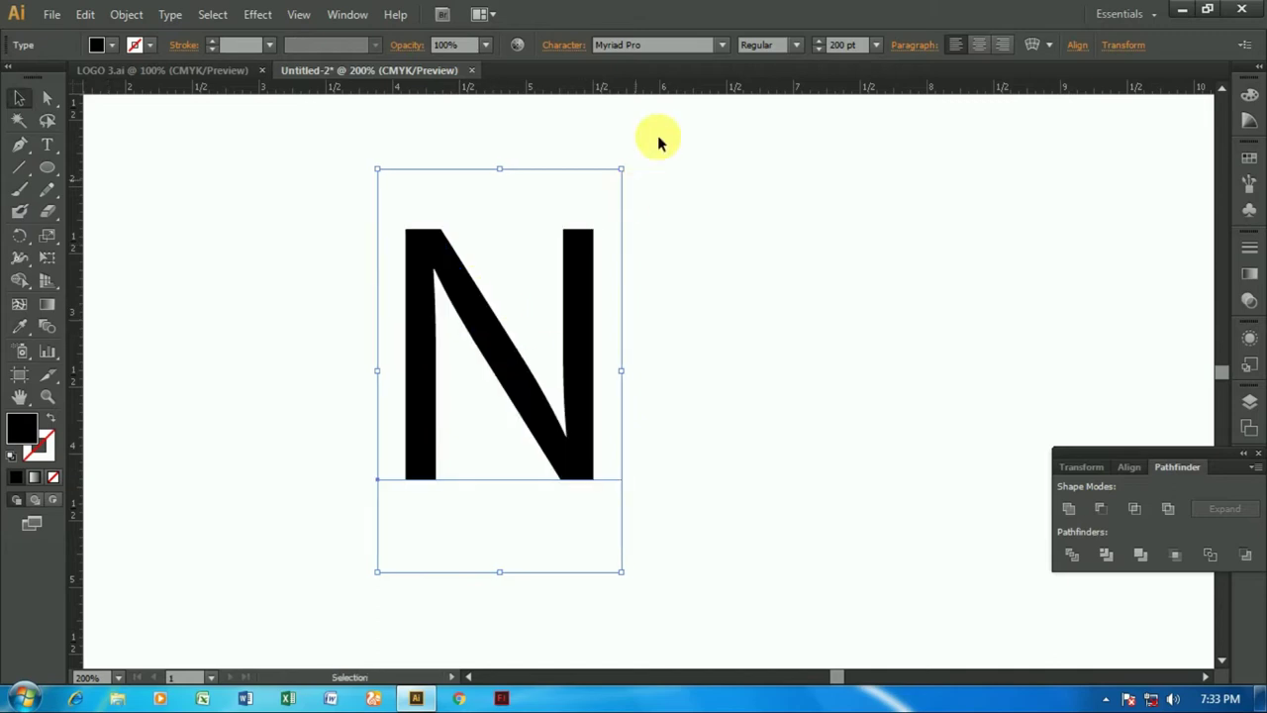
Change the N's font to Arial, style Black, nudging the letter slightly down
{"action": "left_click", "coordinate": [797, 46]}
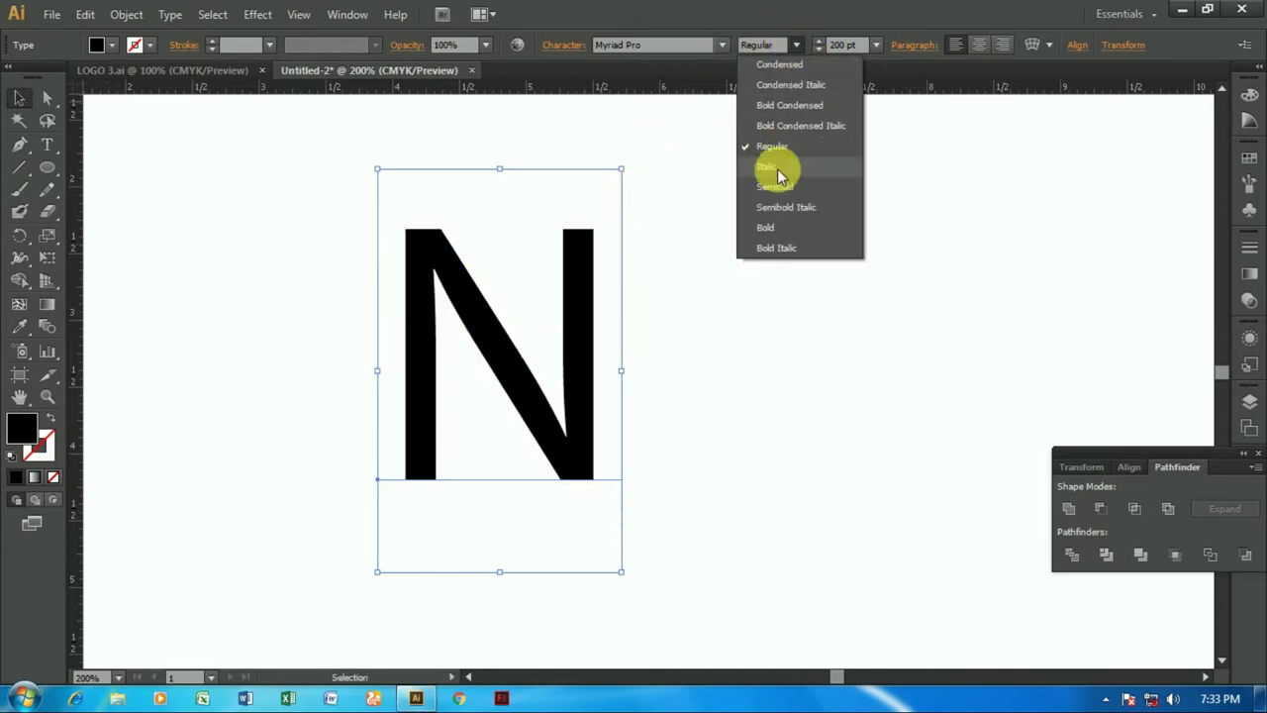
{"action": "left_click", "coordinate": [616, 46]}
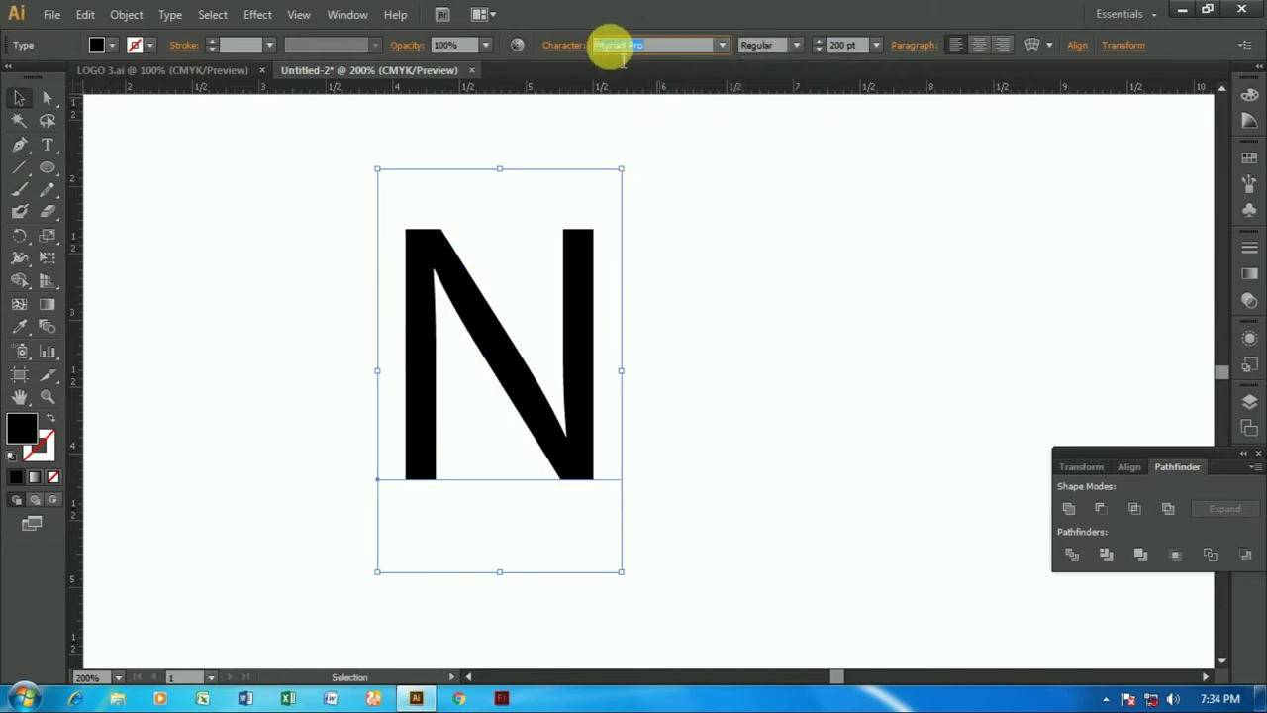
{"action": "type", "text": "Arial"}
{"action": "key", "text": "Return"}
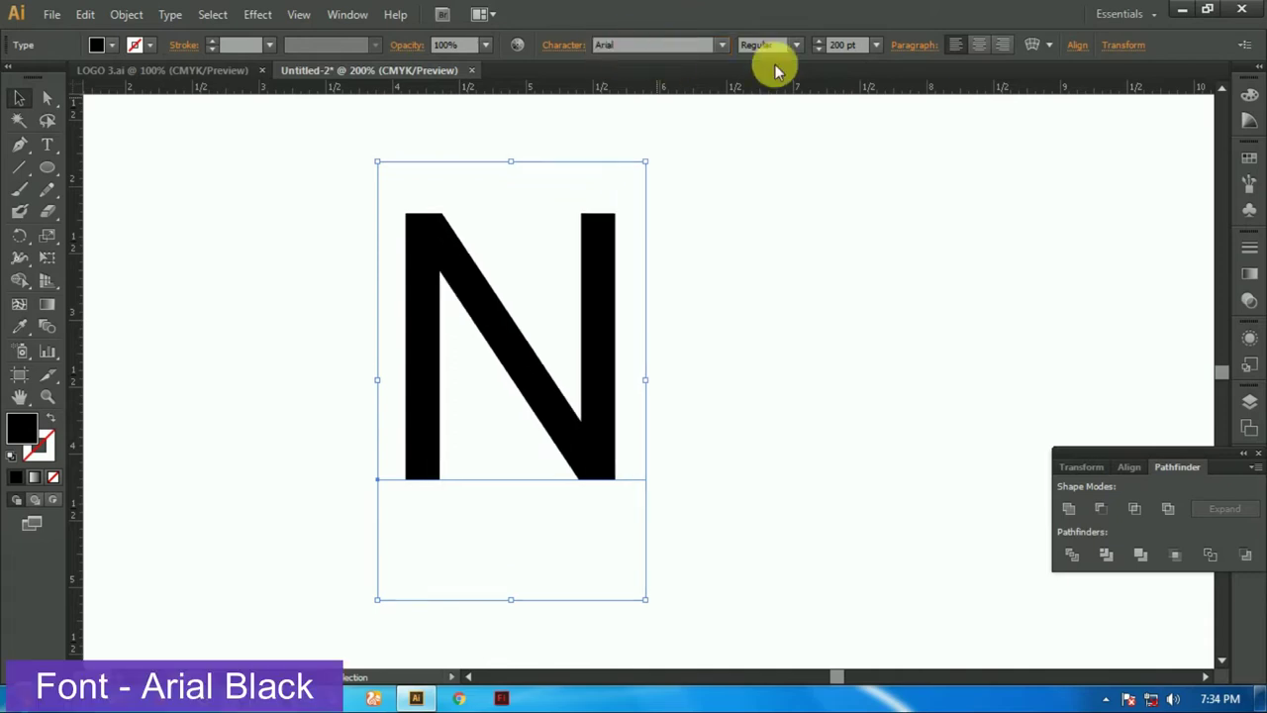
{"action": "left_click", "coordinate": [797, 45]}
{"action": "left_click", "coordinate": [764, 126]}
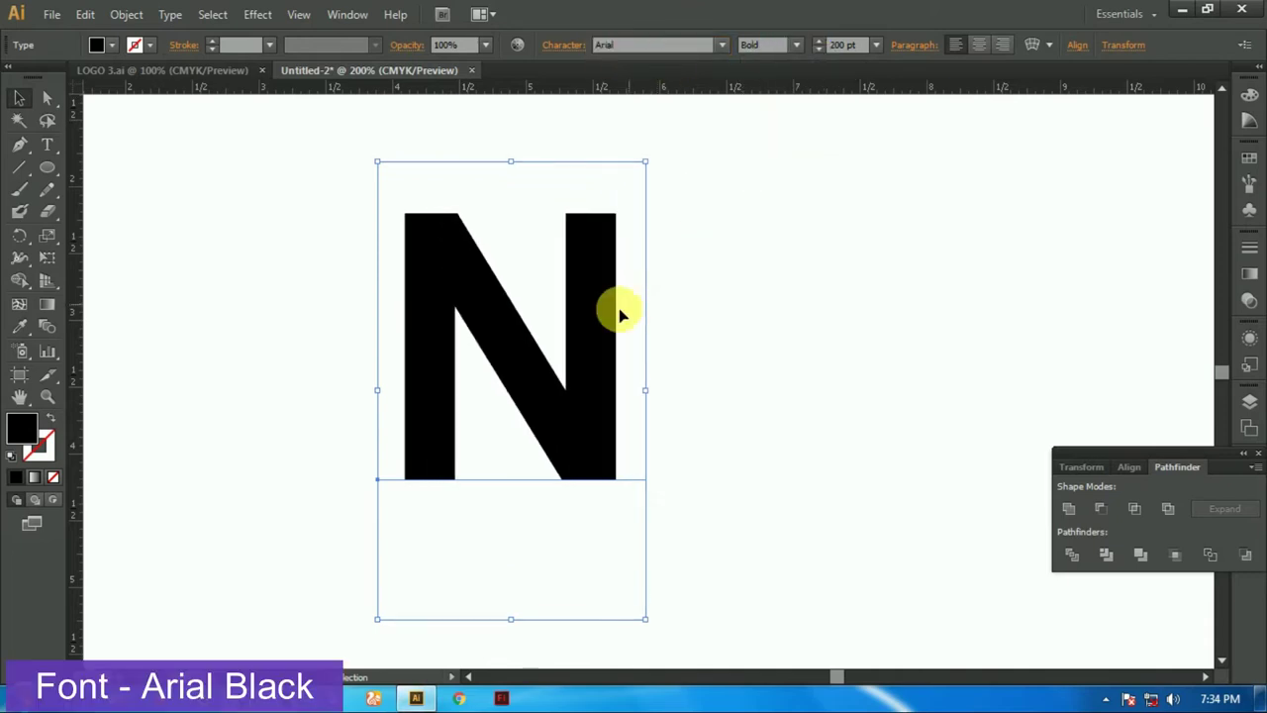
{"action": "left_click_drag", "start_coordinate": [595, 335], "coordinate": [605, 347]}
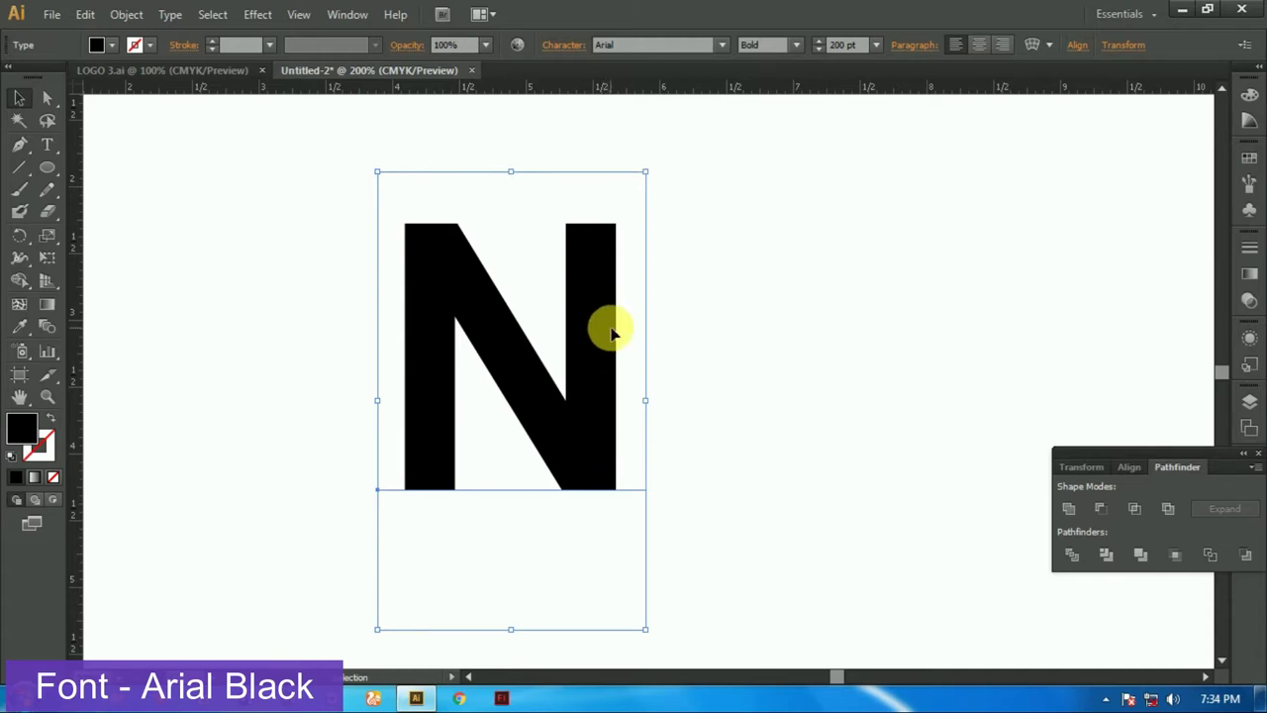
{"action": "left_click", "coordinate": [797, 45]}
{"action": "left_click", "coordinate": [764, 164]}
{"action": "left_click_drag", "start_coordinate": [619, 401], "coordinate": [610, 408]}
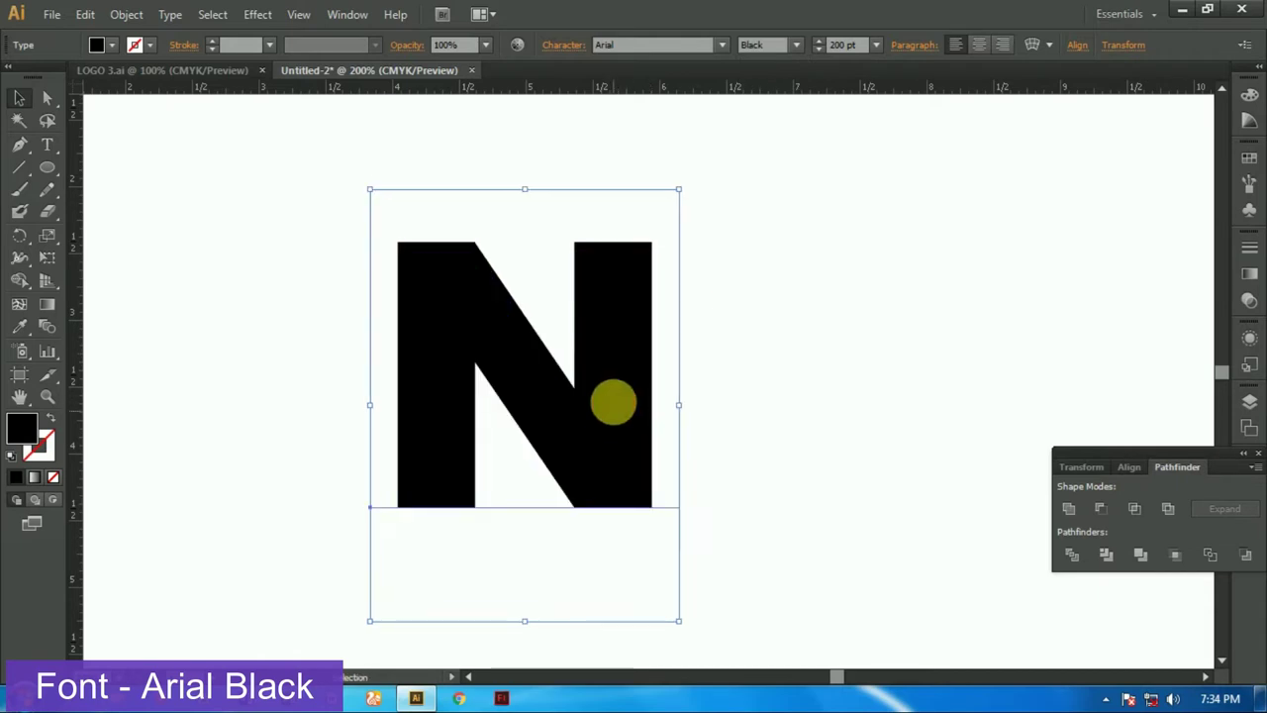
{"action": "left_click", "coordinate": [47, 169]}
Draw a tall thin rectangle right of the N with white fill and black stroke
{"action": "left_click_drag", "start_coordinate": [797, 201], "coordinate": [822, 572]}
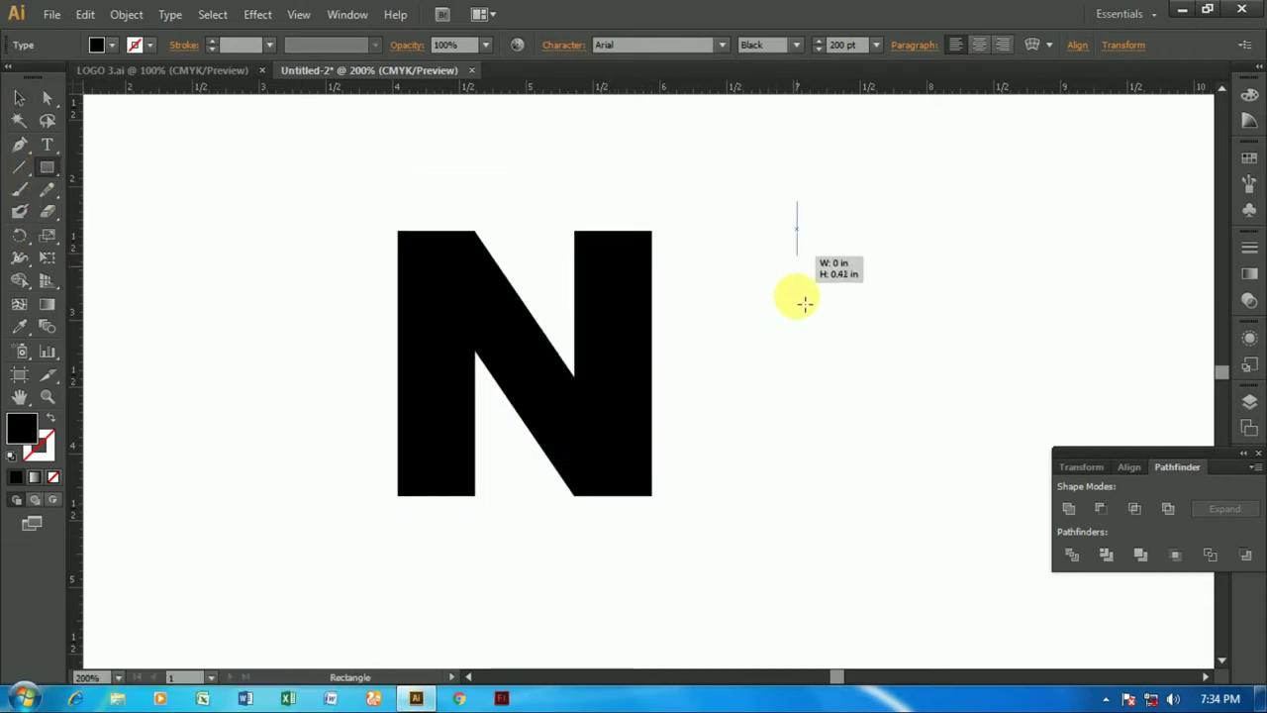
{"action": "key", "text": "v"}
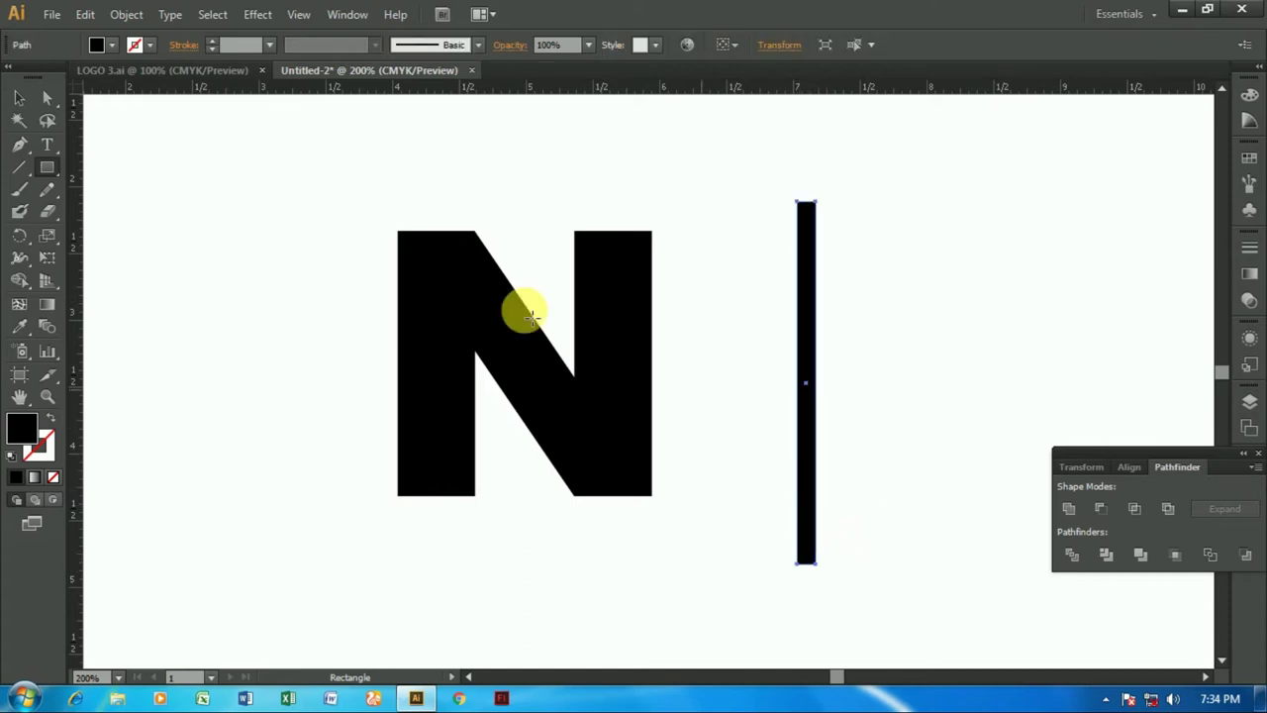
{"action": "left_click", "coordinate": [111, 45]}
{"action": "left_click", "coordinate": [45, 87]}
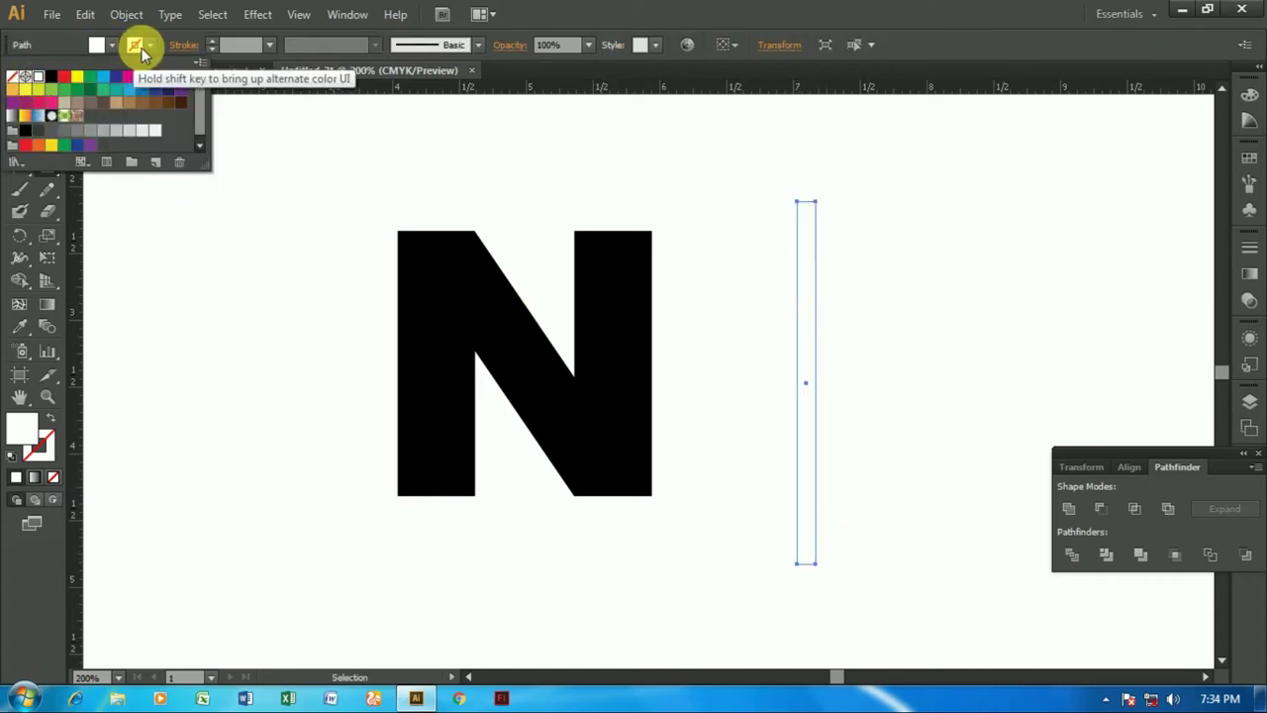
{"action": "left_click", "coordinate": [142, 44]}
{"action": "left_click", "coordinate": [51, 76]}
{"action": "key", "text": "m"}
{"action": "left_click", "coordinate": [19, 97]}
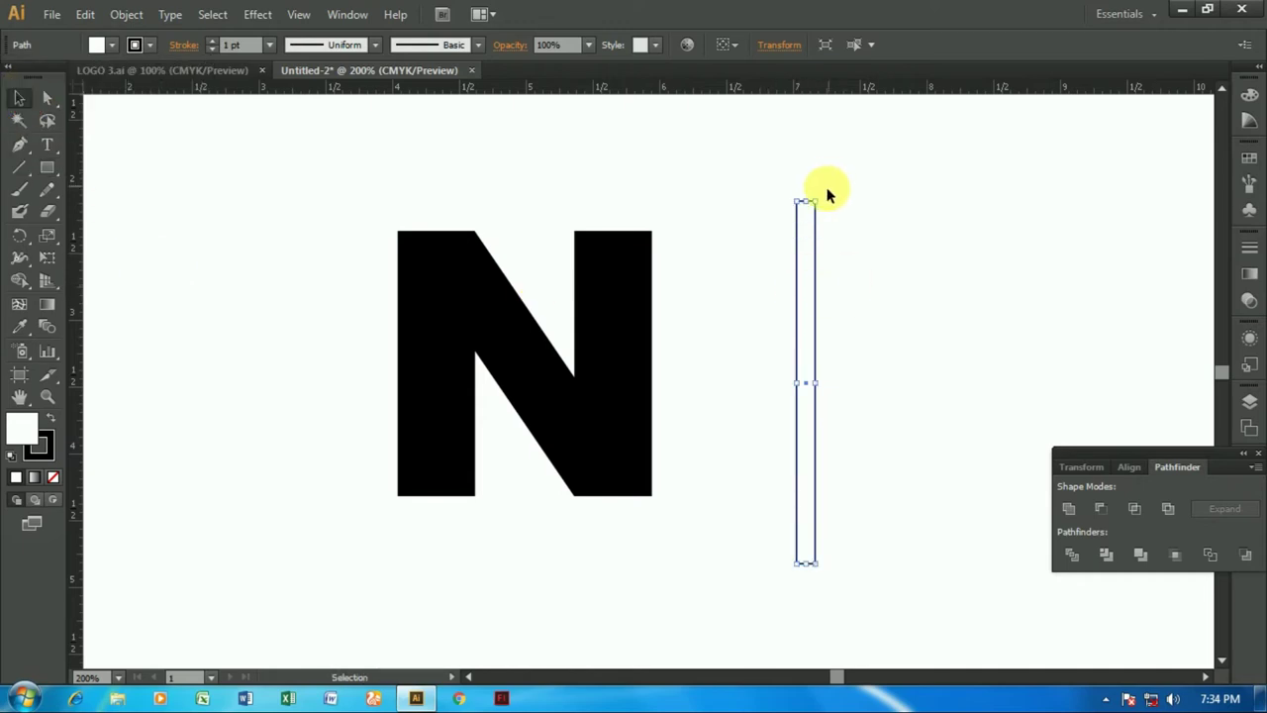
Rotate the strip onto the N's diagonal and enlarge the N to 300 pt
{"action": "mouse_move", "coordinate": [792, 194]}
{"action": "left_mouse_down"}
{"action": "mouse_move", "coordinate": [738, 277]}
{"action": "mouse_move", "coordinate": [587, 348]}
{"action": "mouse_move", "coordinate": [509, 335]}
{"action": "left_mouse_up"}
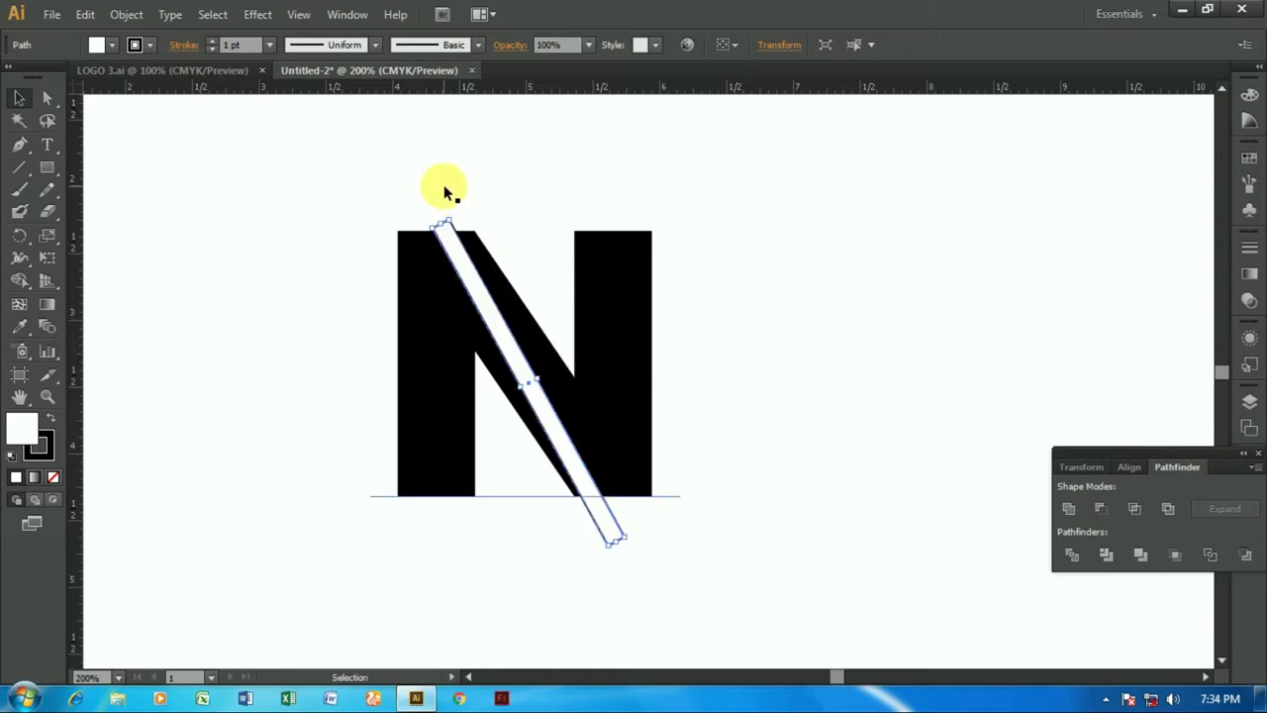
{"action": "left_click_drag", "start_coordinate": [457, 212], "coordinate": [433, 205]}
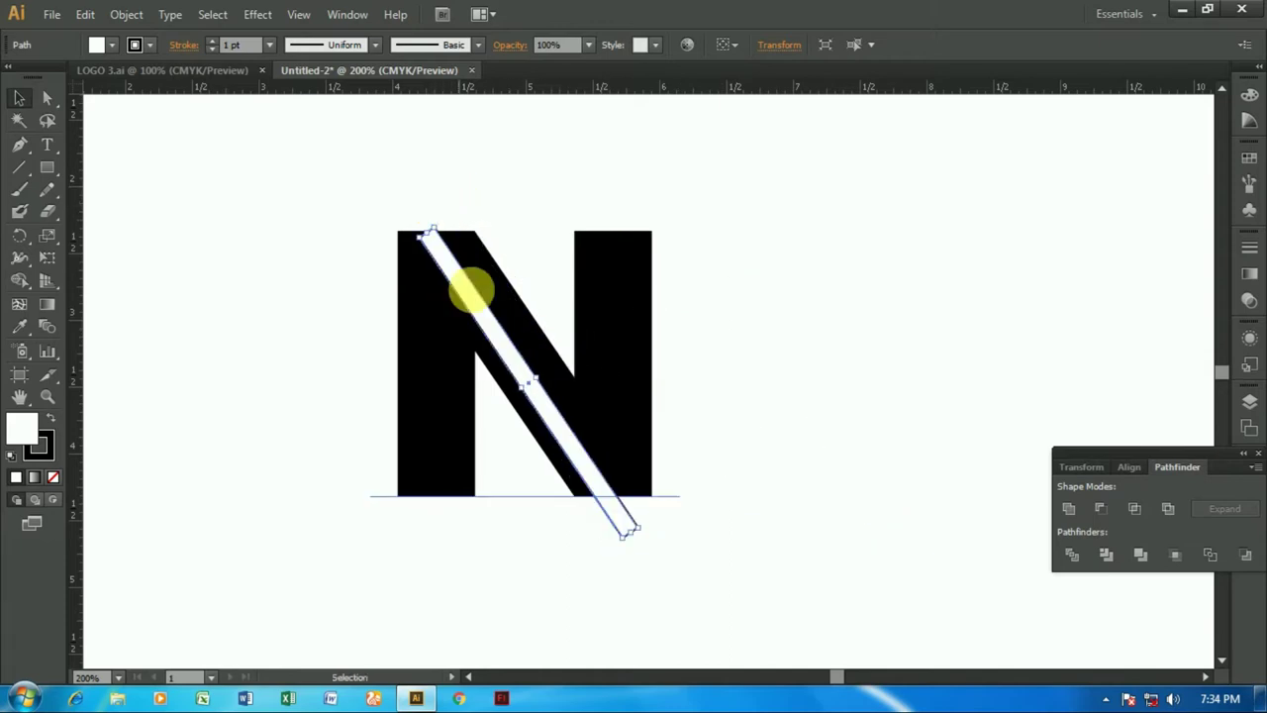
{"action": "left_click_drag", "start_coordinate": [472, 299], "coordinate": [463, 284]}
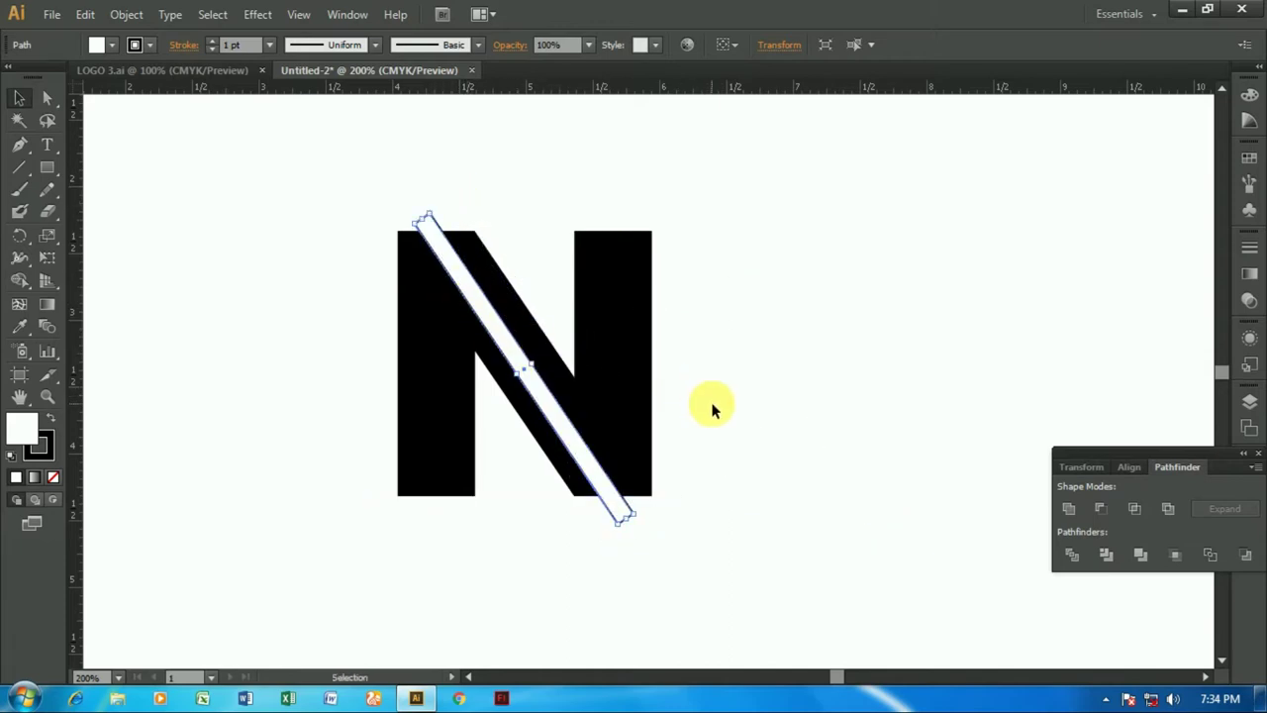
{"action": "left_click", "coordinate": [640, 393]}
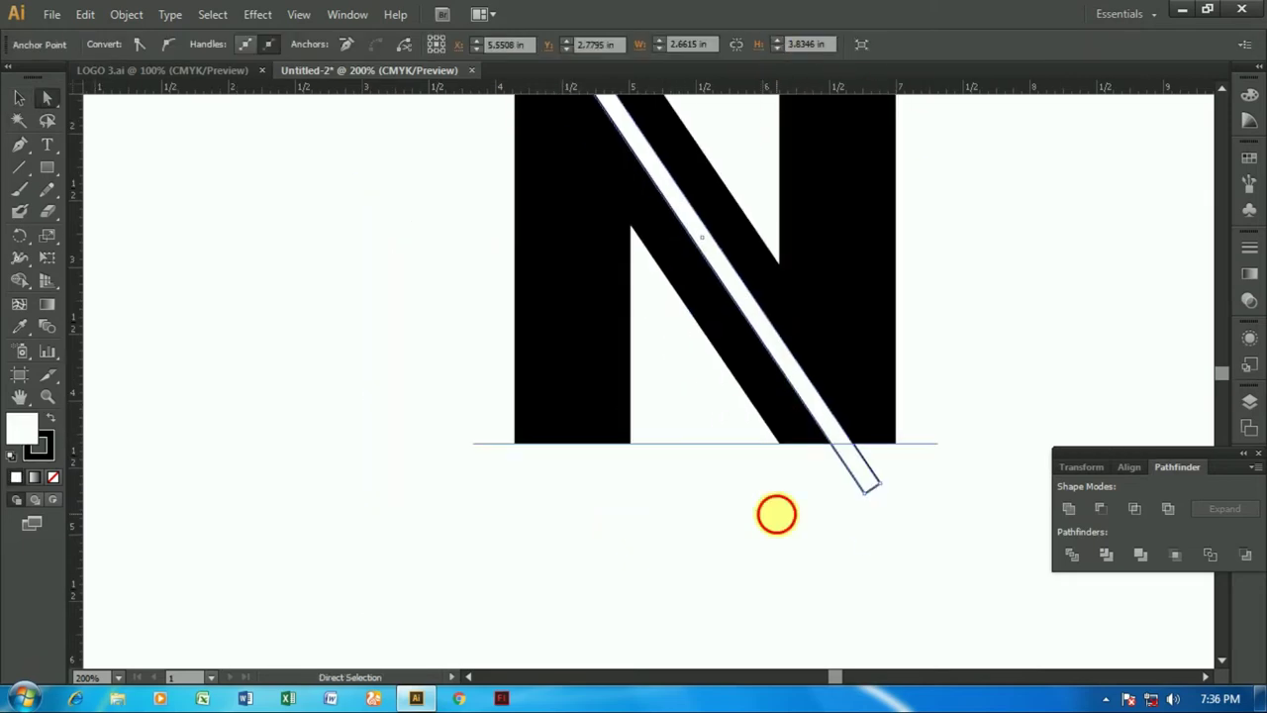
{"action": "left_click", "coordinate": [743, 466]}
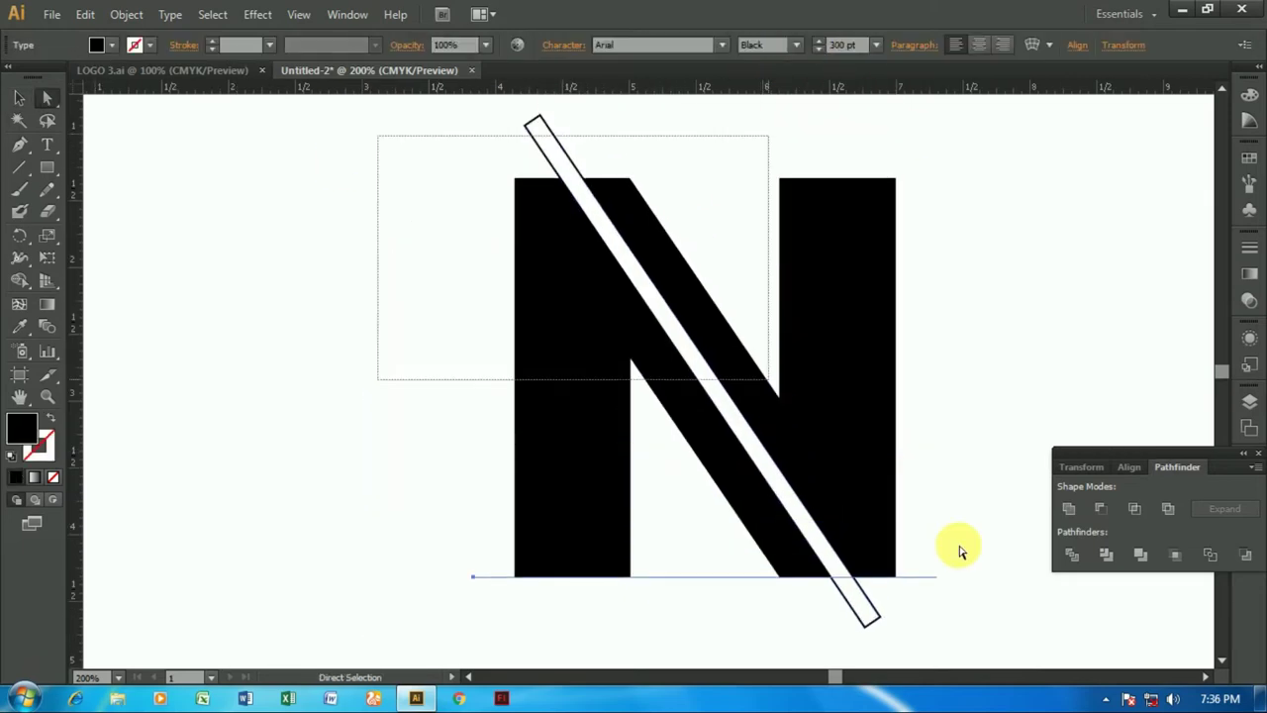
Convert the N text to outlines
{"action": "scroll", "coordinate": [961, 546], "scroll_direction": "up", "scroll_amount": 1}
{"action": "scroll", "coordinate": [990, 572], "scroll_direction": "up", "scroll_amount": 1}
{"action": "scroll", "coordinate": [992, 579], "scroll_direction": "up", "scroll_amount": 3}
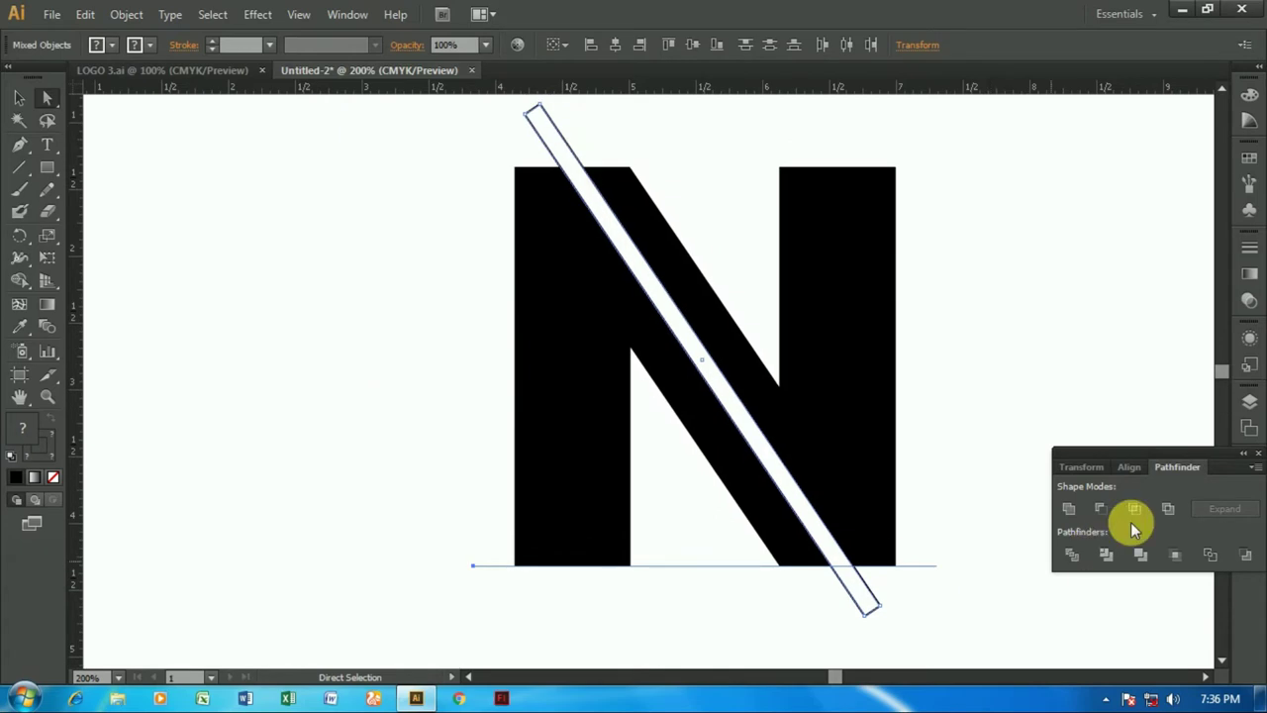
{"action": "scroll", "coordinate": [837, 466], "scroll_direction": "right", "scroll_amount": 5}
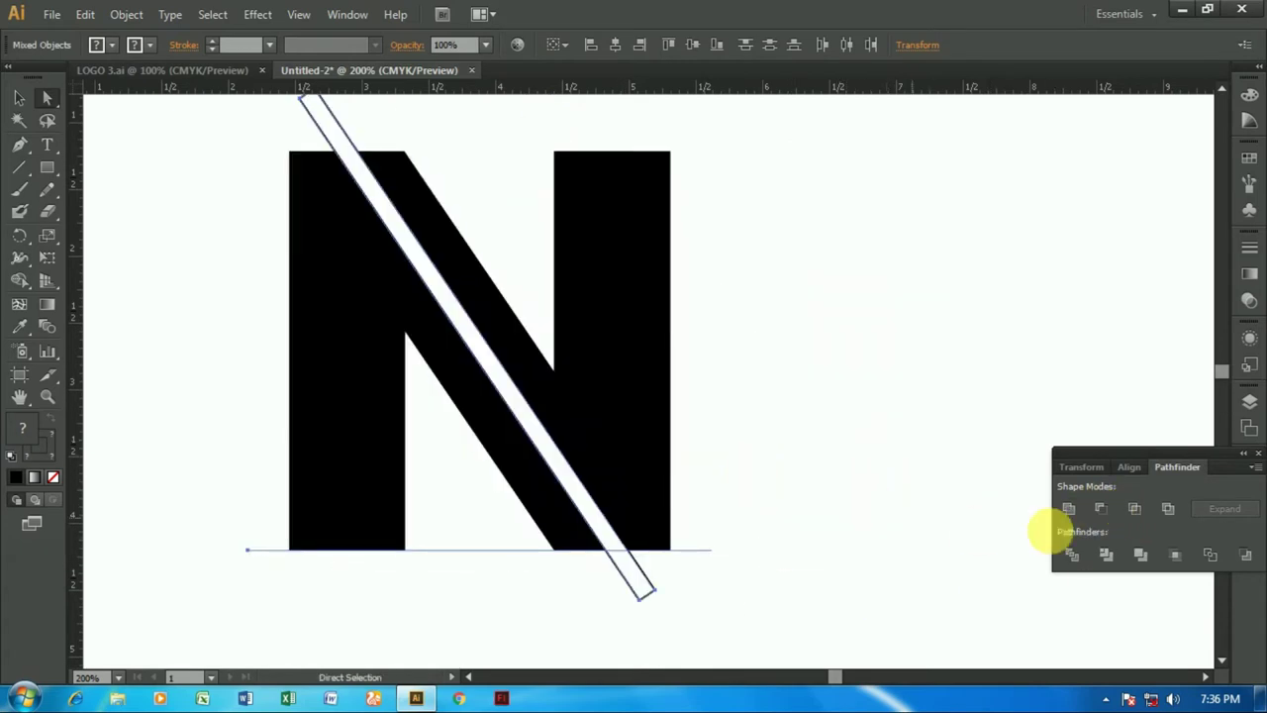
{"action": "left_click", "coordinate": [617, 386]}
{"action": "right_click", "coordinate": [621, 367]}
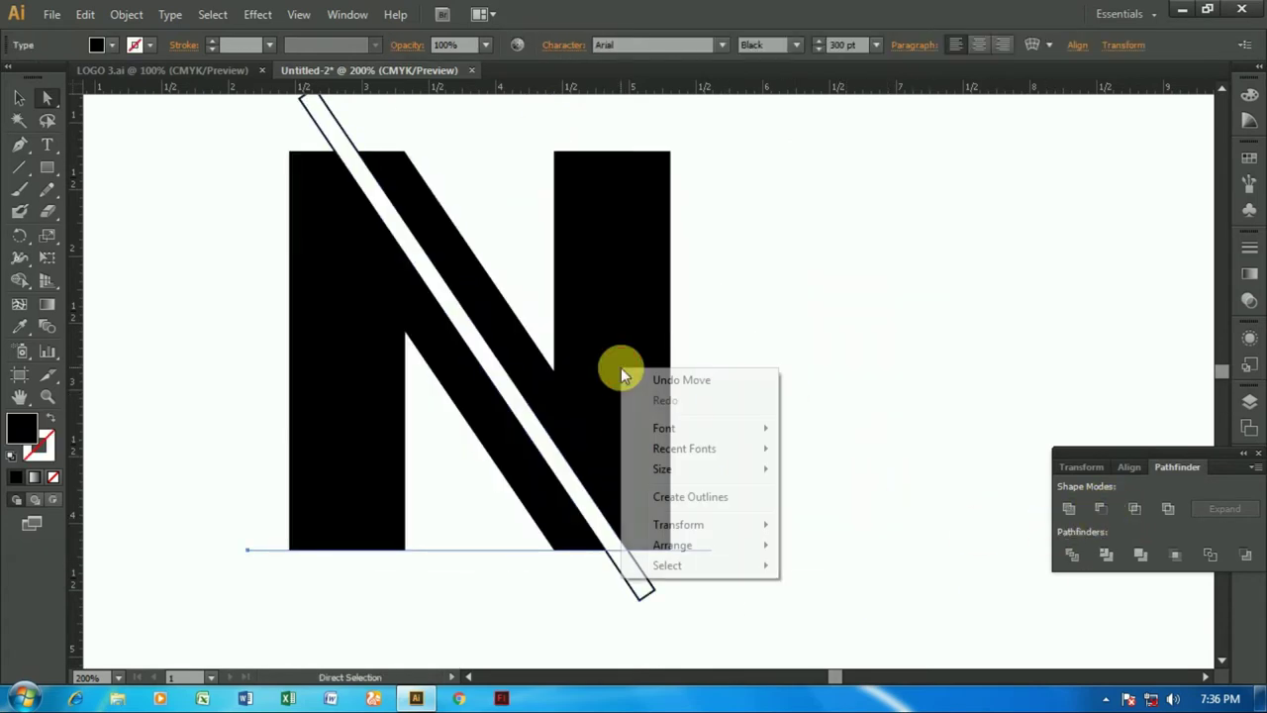
{"action": "left_click", "coordinate": [681, 496]}
Select the N and the strip and subtract the strip with Minus Front
{"action": "left_click", "coordinate": [871, 332]}
{"action": "left_click_drag", "start_coordinate": [891, 313], "coordinate": [430, 531]}
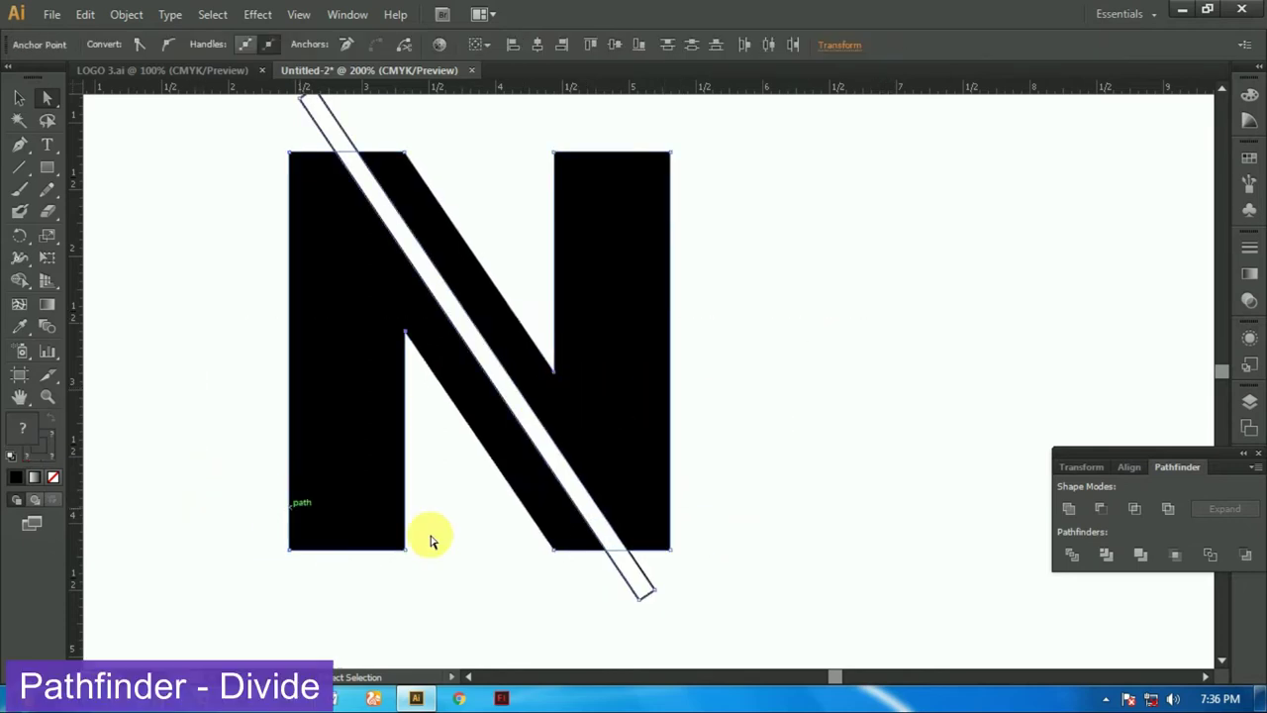
{"action": "left_click", "coordinate": [1098, 508]}
{"action": "left_click", "coordinate": [769, 489]}
{"action": "left_click", "coordinate": [650, 461]}
{"action": "right_click", "coordinate": [651, 462]}
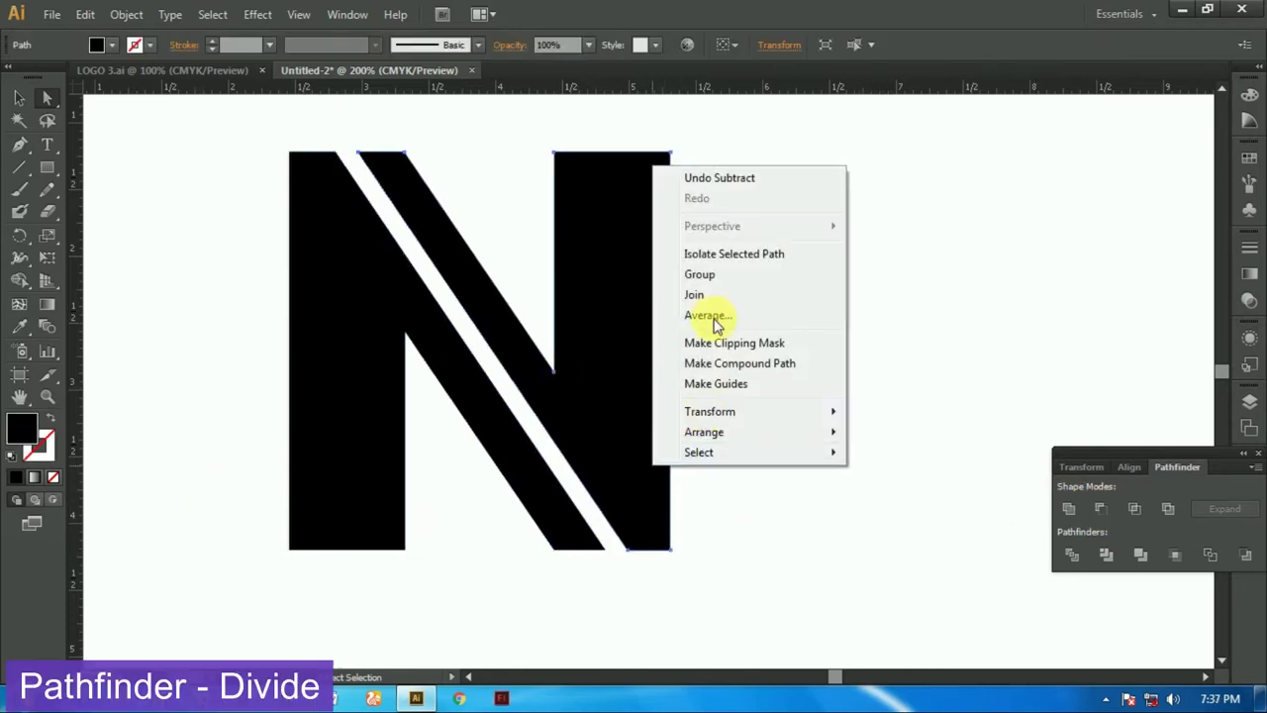
{"action": "left_click", "coordinate": [594, 382]}
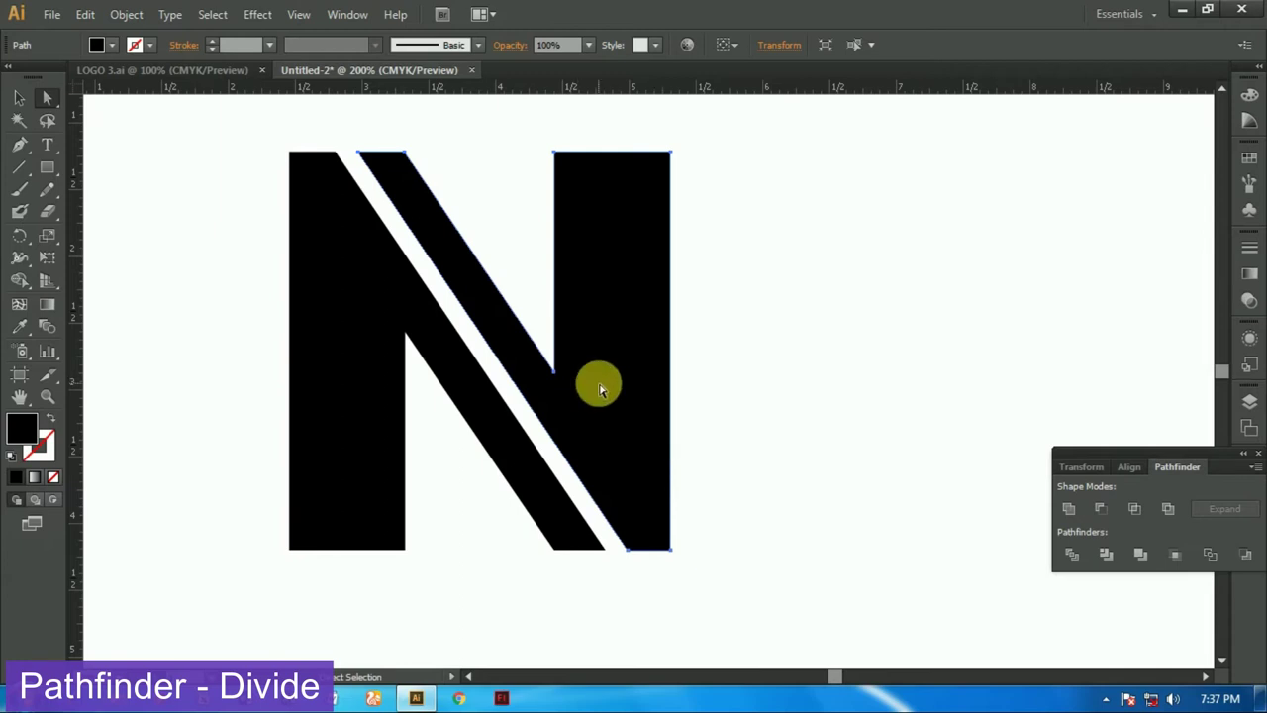
{"action": "scroll", "coordinate": [605, 447], "scroll_direction": "up", "scroll_amount": 3}
{"action": "scroll", "coordinate": [610, 465], "scroll_direction": "up", "scroll_amount": 1}
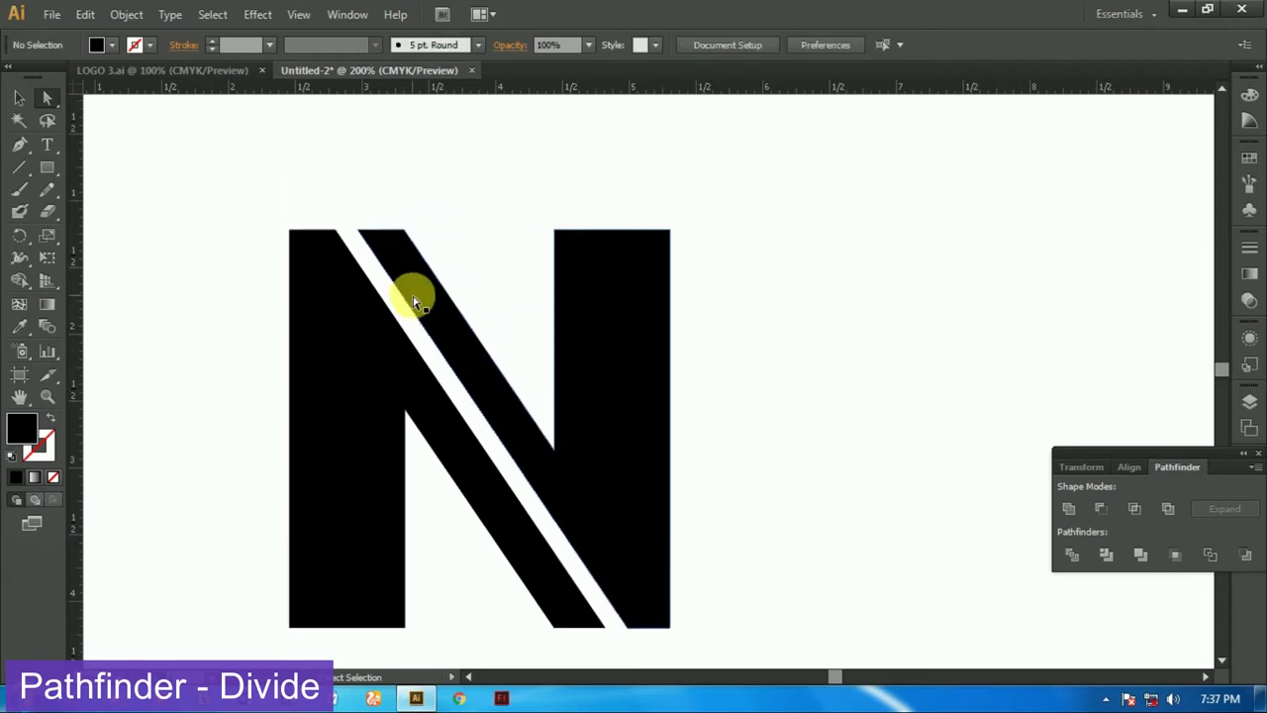
{"action": "left_click", "coordinate": [47, 99]}
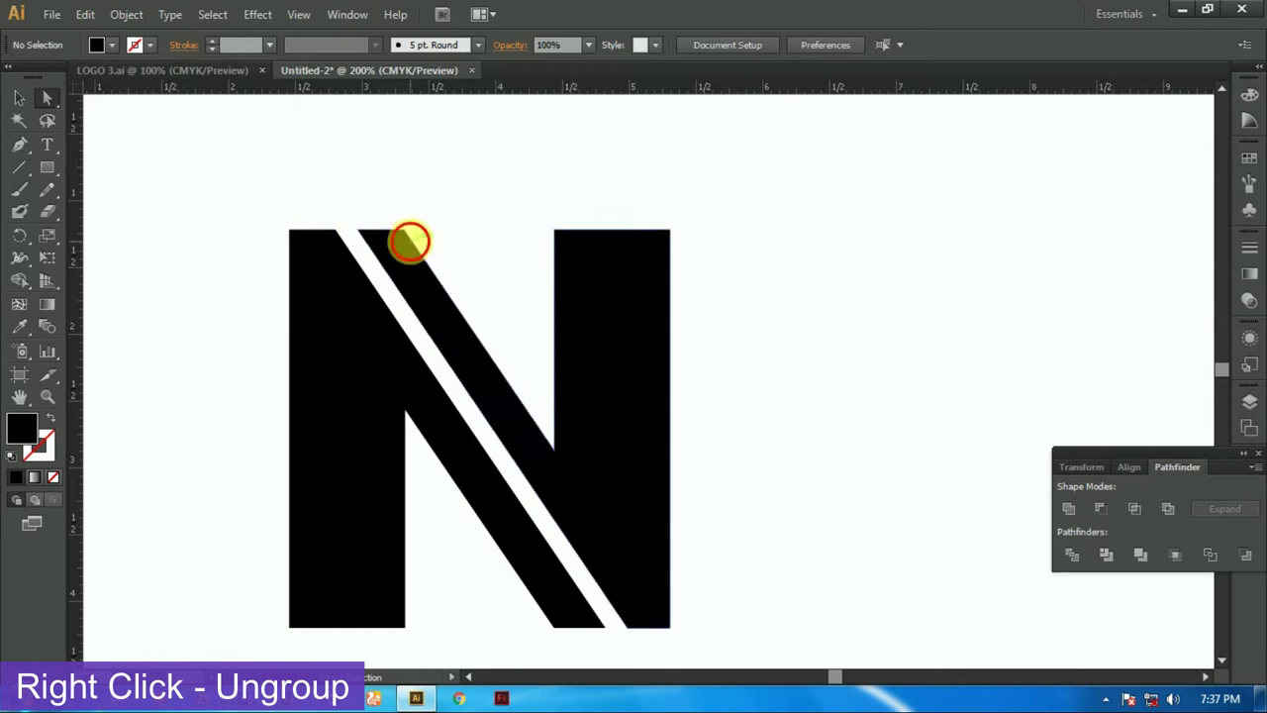
Nudge the inner anchors of both stems inward to slim the stems
{"action": "left_click", "coordinate": [408, 237]}
{"action": "left_click_drag", "start_coordinate": [433, 267], "coordinate": [495, 360]}
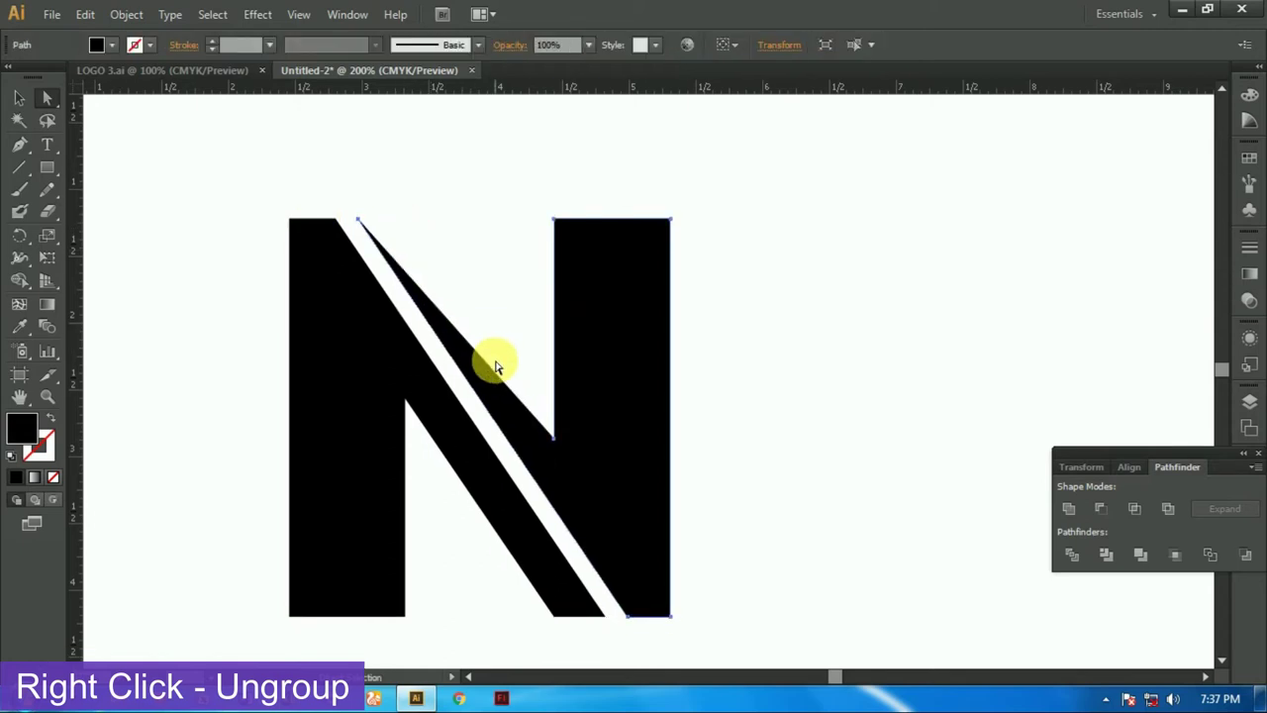
{"action": "scroll", "coordinate": [534, 554], "scroll_direction": "down", "scroll_amount": 5}
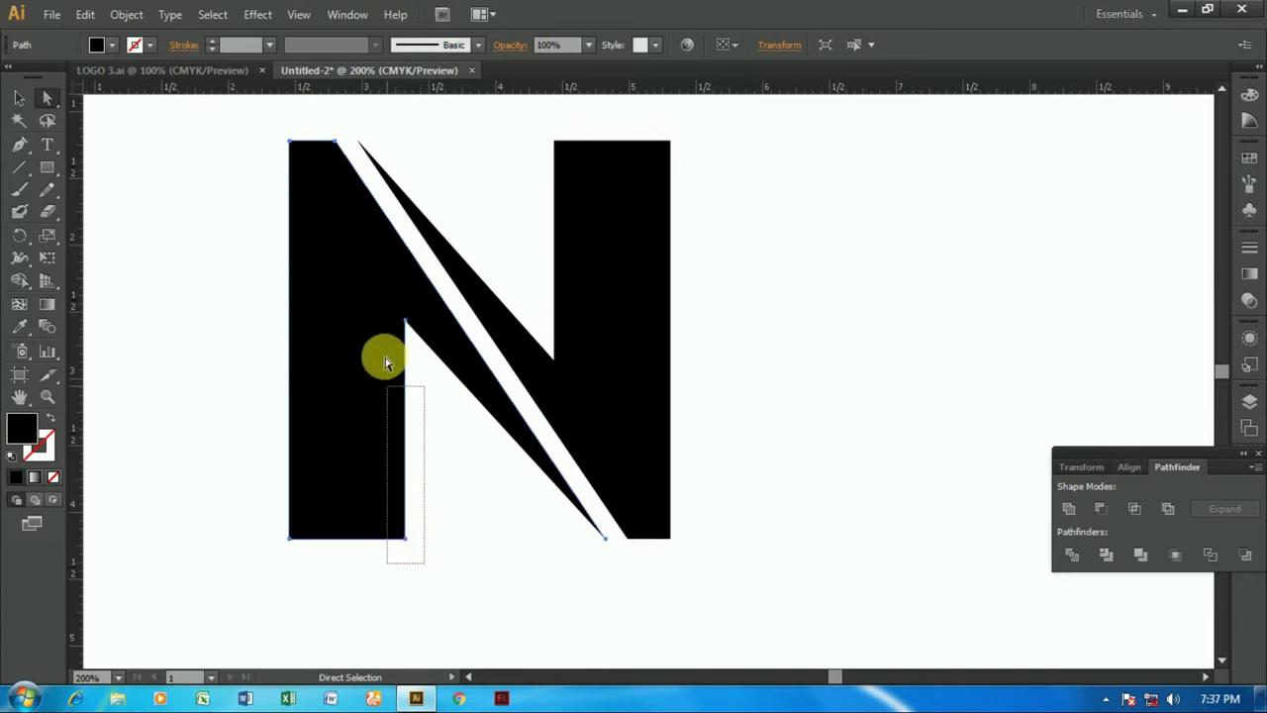
{"action": "left_click_drag", "start_coordinate": [411, 542], "coordinate": [376, 303]}
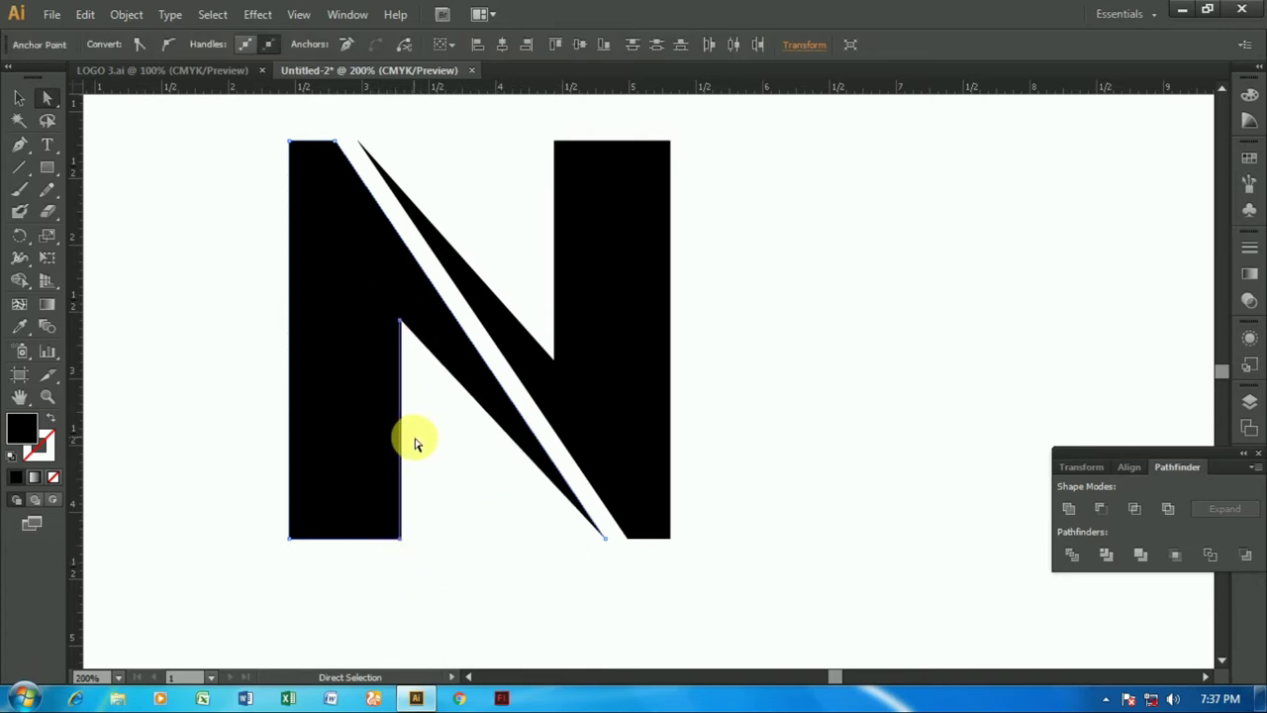
{"action": "key", "text": "Left"}
{"action": "key", "text": "Left"}
{"action": "key", "text": "Left"}
{"action": "left_click_drag", "start_coordinate": [531, 110], "coordinate": [583, 359]}
{"action": "left_click", "coordinate": [707, 325]}
{"action": "left_click_drag", "start_coordinate": [544, 136], "coordinate": [588, 366]}
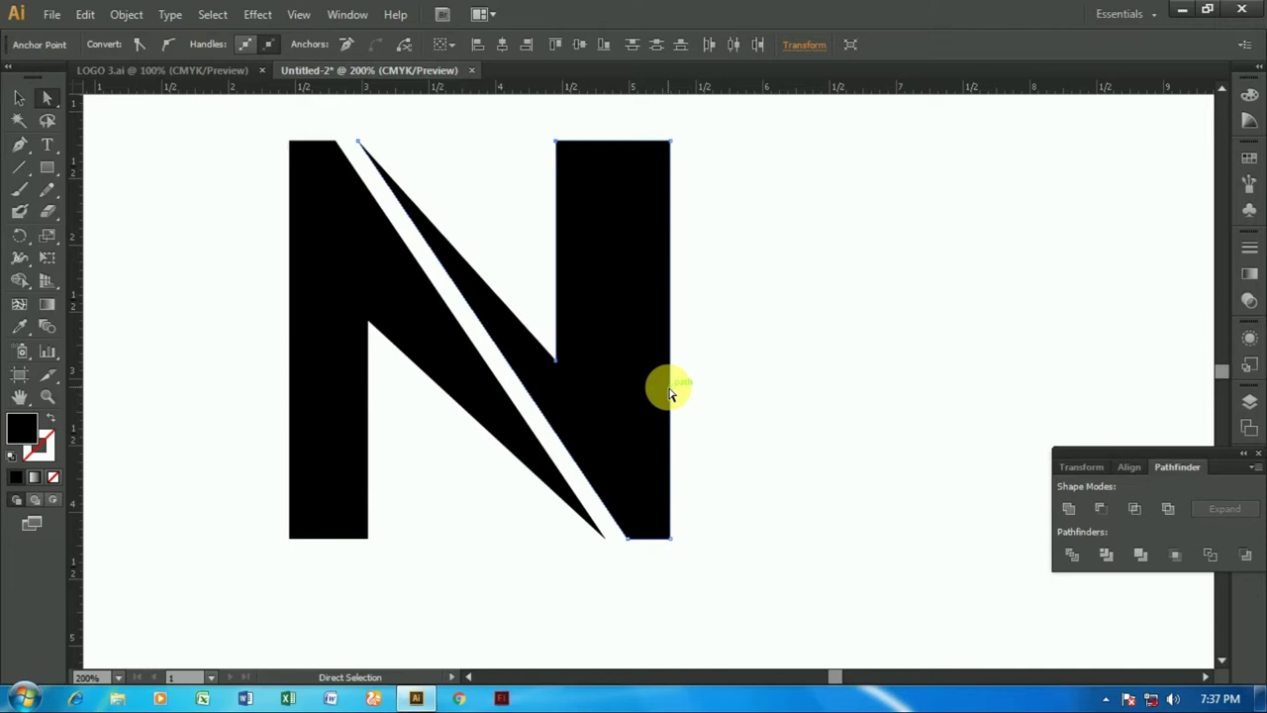
{"action": "key", "text": "Right"}
{"action": "key", "text": "Right"}
{"action": "key", "text": "Right"}
{"action": "key", "text": "Right"}
{"action": "key", "text": "Right"}
{"action": "key", "text": "Right"}
Pull the diagonal wedge's top tip up above the N
{"action": "scroll", "coordinate": [669, 391], "scroll_direction": "down", "scroll_amount": 1}
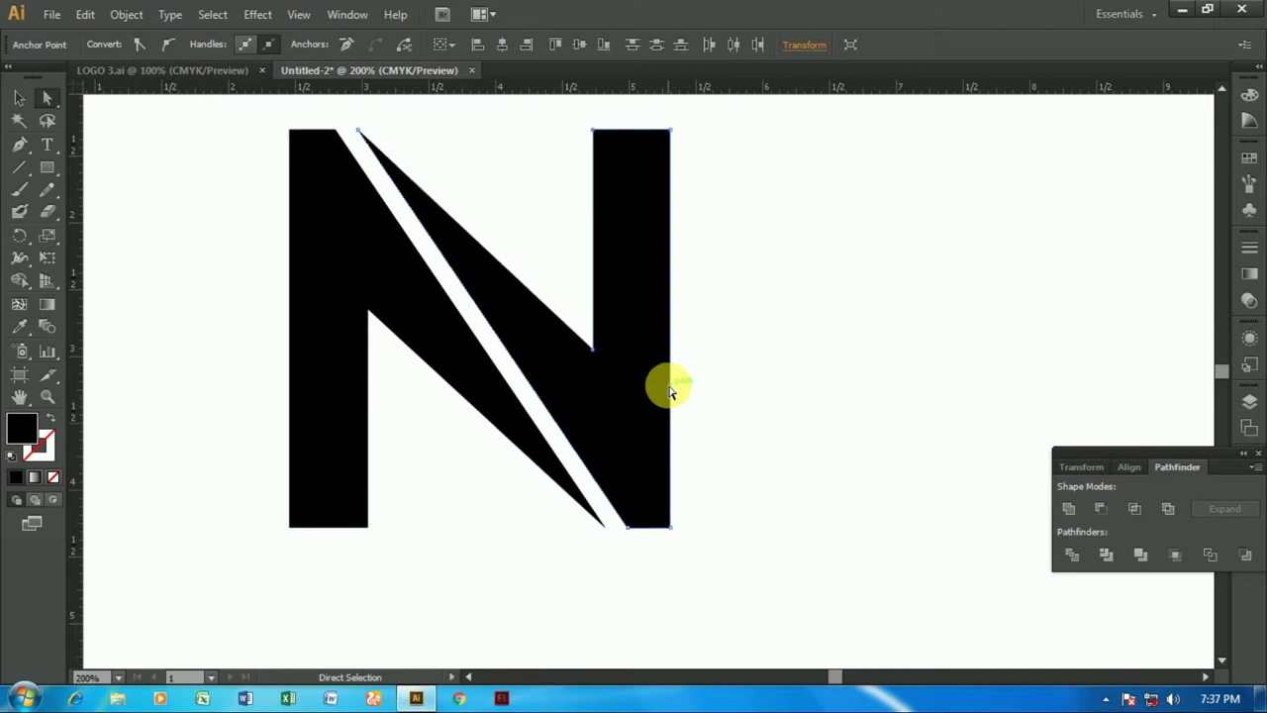
{"action": "scroll", "coordinate": [667, 386], "scroll_direction": "down", "scroll_amount": 1}
{"action": "left_click", "coordinate": [790, 396]}
{"action": "scroll", "coordinate": [790, 396], "scroll_direction": "up", "scroll_amount": 3}
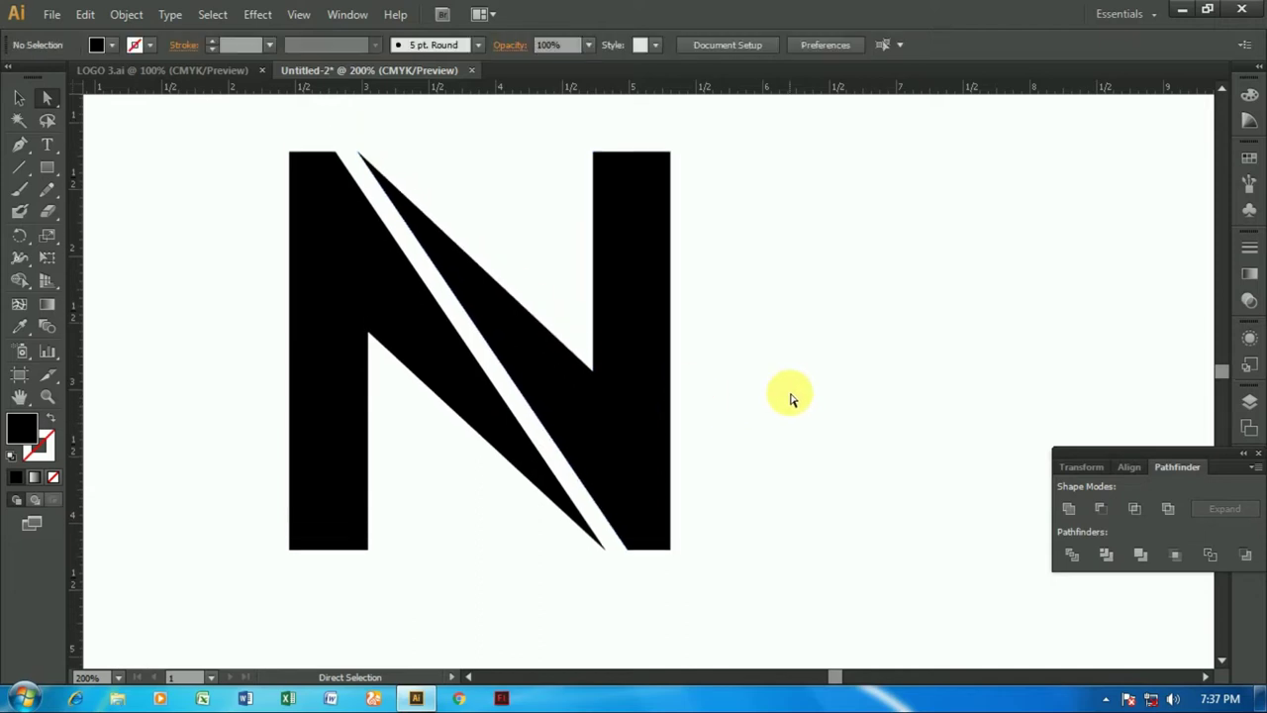
{"action": "scroll", "coordinate": [561, 205], "scroll_direction": "up", "scroll_amount": 2}
{"action": "left_click", "coordinate": [444, 331]}
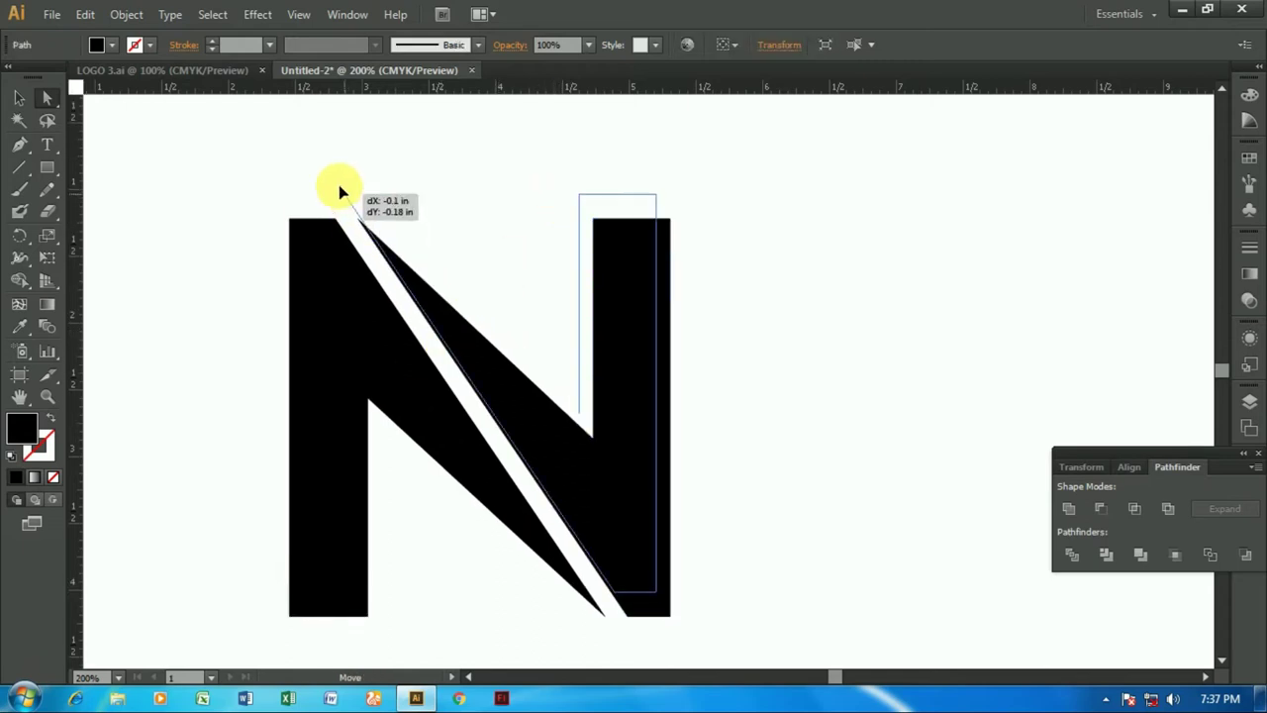
{"action": "left_click_drag", "start_coordinate": [364, 228], "coordinate": [340, 192]}
{"action": "key", "text": "ctrl+z"}
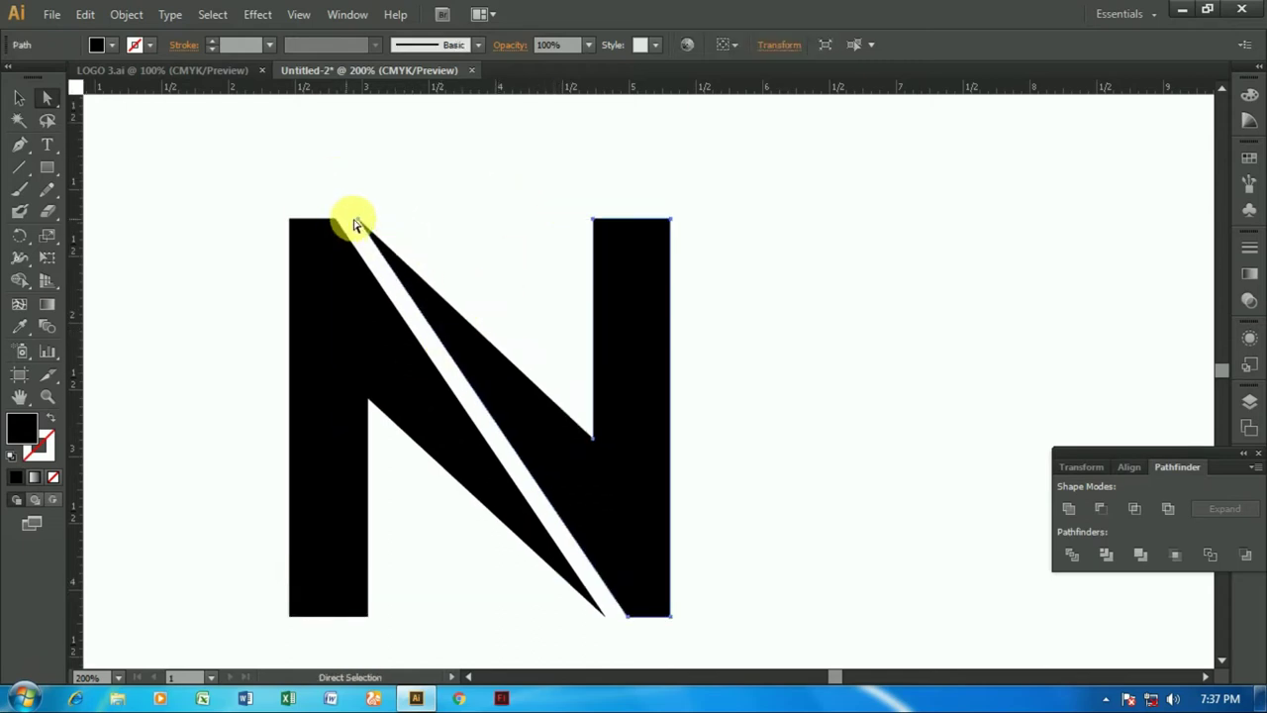
{"action": "left_click", "coordinate": [362, 222]}
{"action": "left_click_drag", "start_coordinate": [355, 219], "coordinate": [309, 146]}
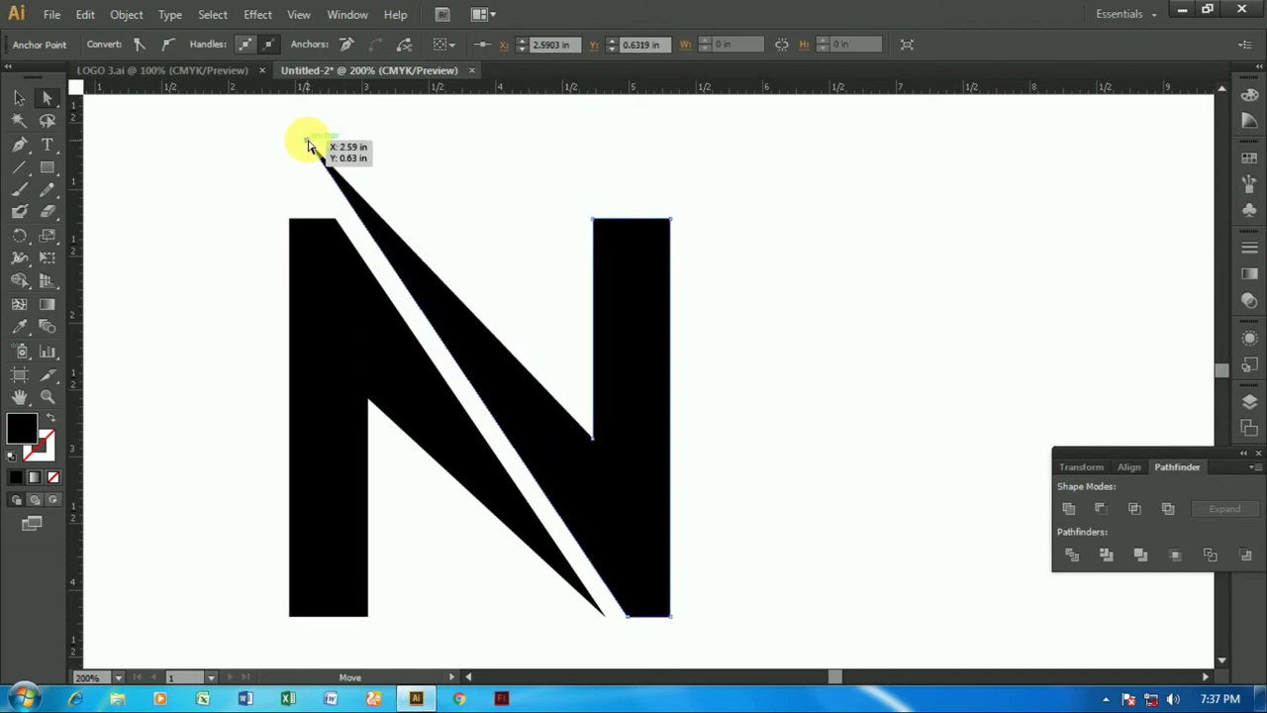
Extend the diagonal wedge's bottom tip down below the N
{"action": "scroll", "coordinate": [417, 367], "scroll_direction": "down", "scroll_amount": 2}
{"action": "scroll", "coordinate": [417, 367], "scroll_direction": "down", "scroll_amount": 1}
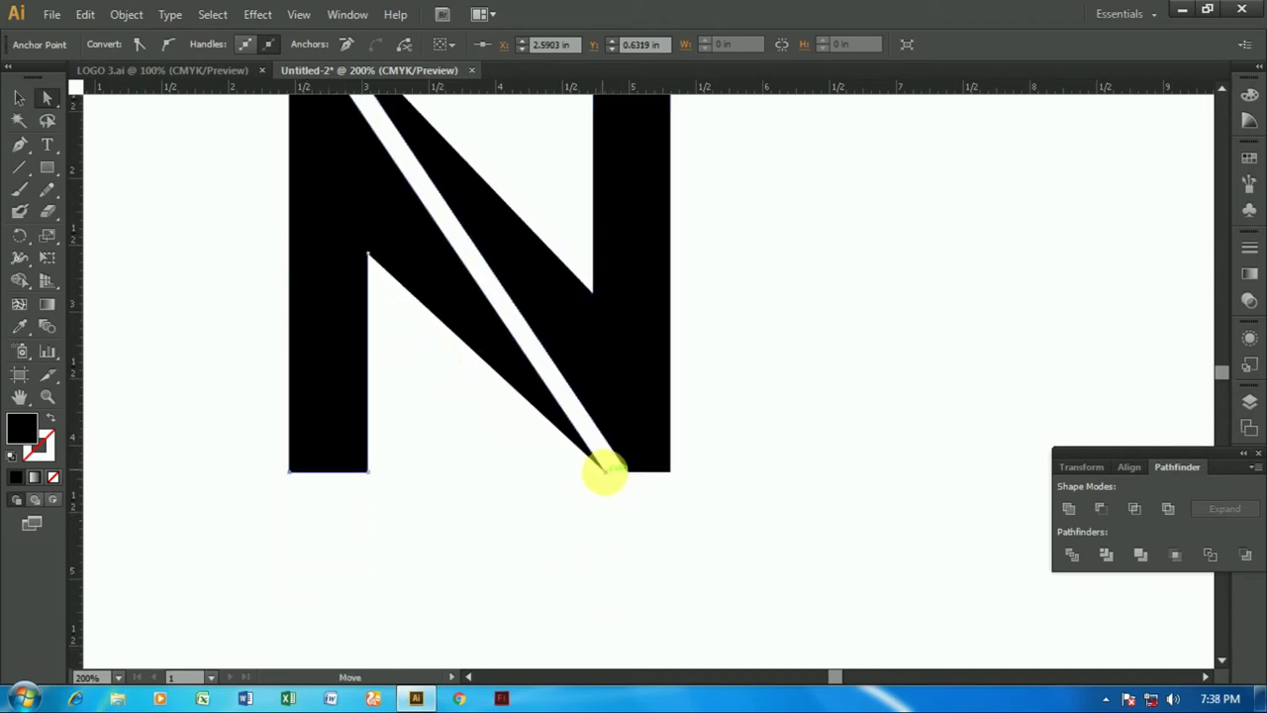
{"action": "left_click_drag", "start_coordinate": [608, 477], "coordinate": [657, 544]}
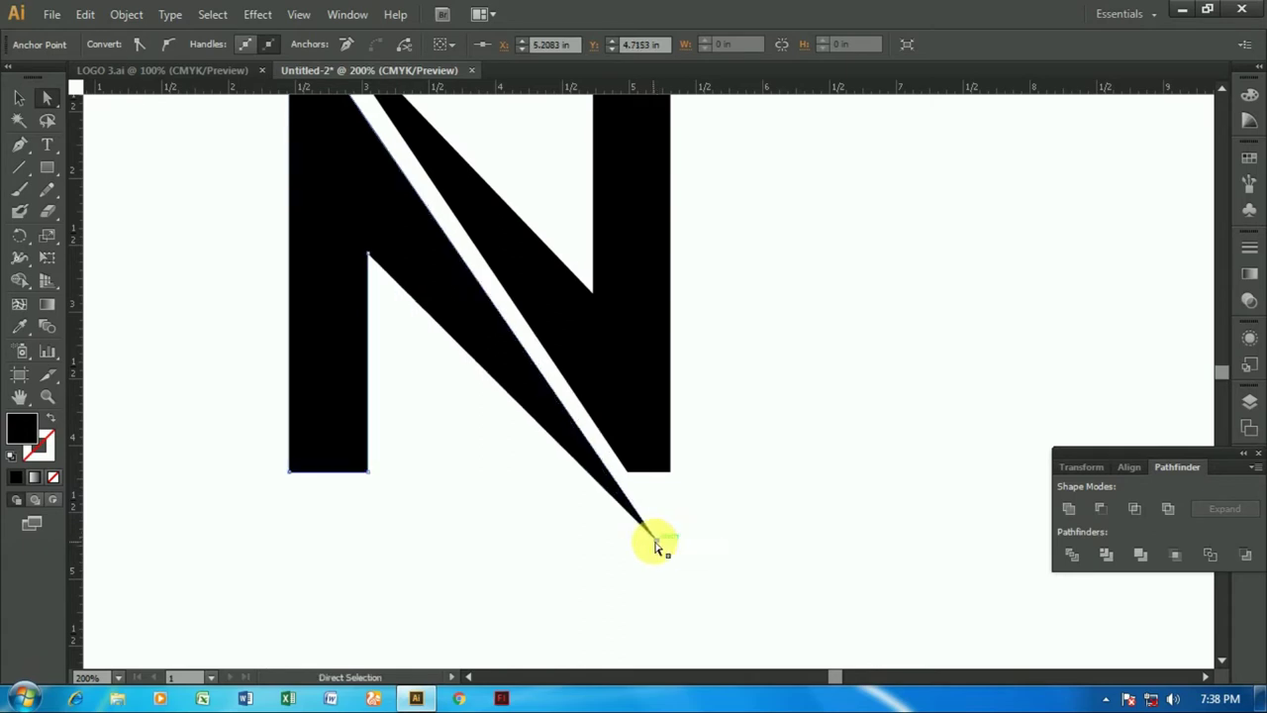
{"action": "scroll", "coordinate": [679, 552], "scroll_direction": "up", "scroll_amount": 3}
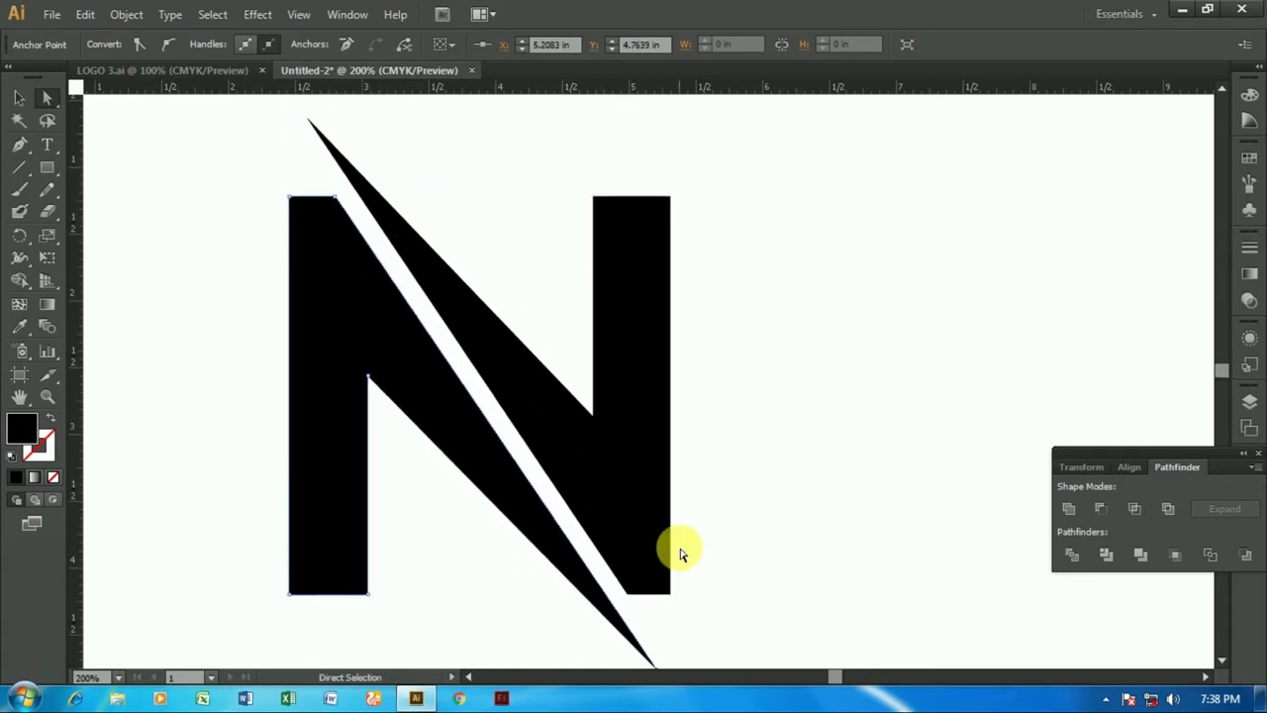
{"action": "scroll", "coordinate": [676, 543], "scroll_direction": "down", "scroll_amount": 1}
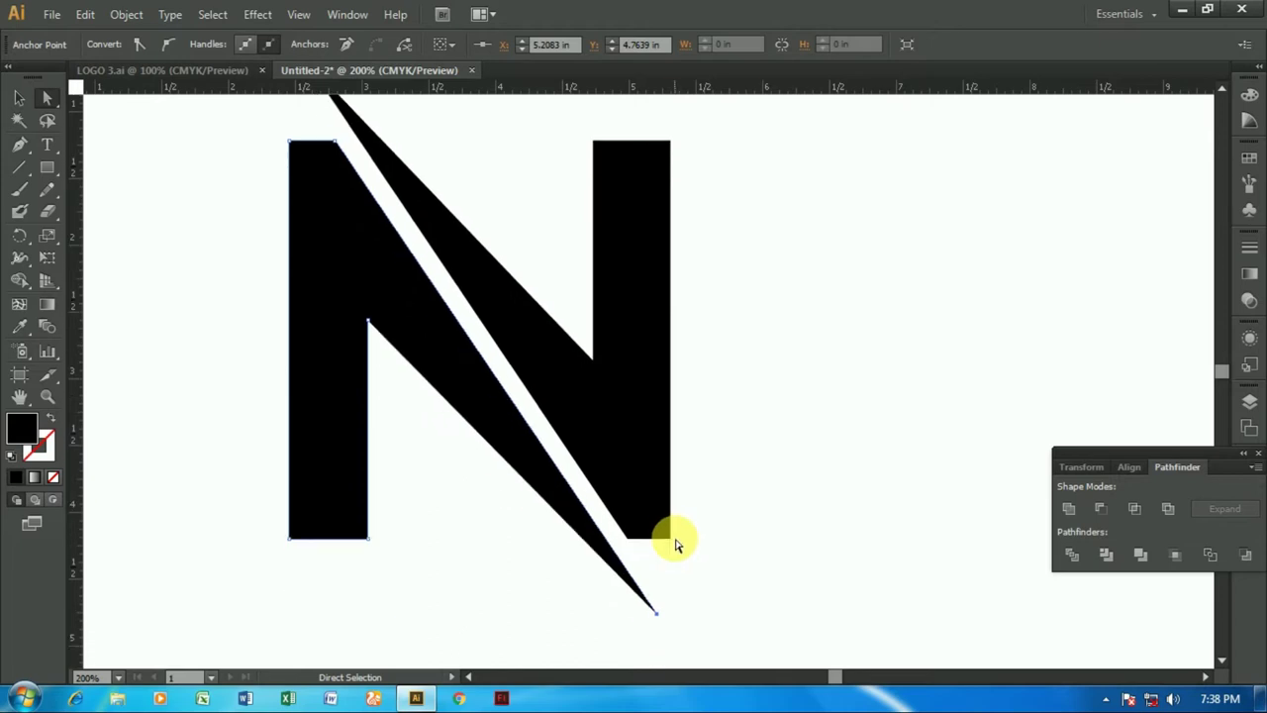
{"action": "scroll", "coordinate": [676, 544], "scroll_direction": "up", "scroll_amount": 2}
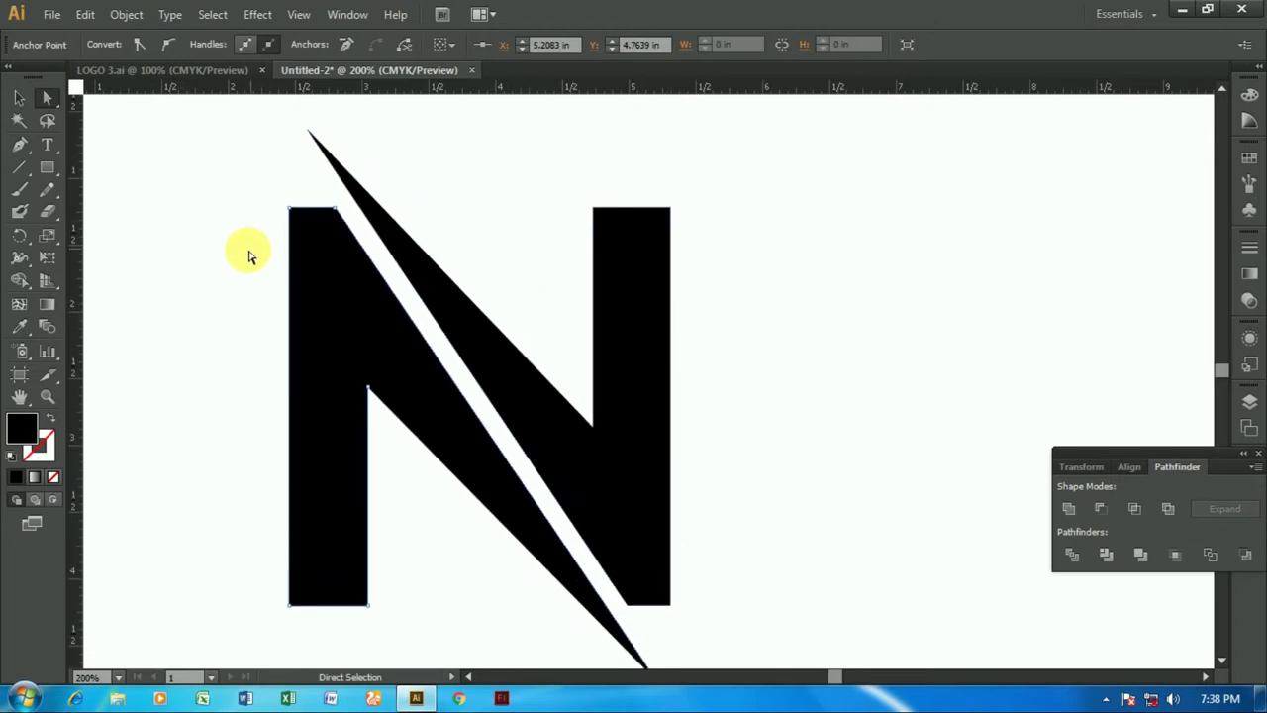
Adjust the right stem's top anchors and the N's bottom anchors to shorten the stems
{"action": "left_click_drag", "start_coordinate": [558, 189], "coordinate": [681, 229]}
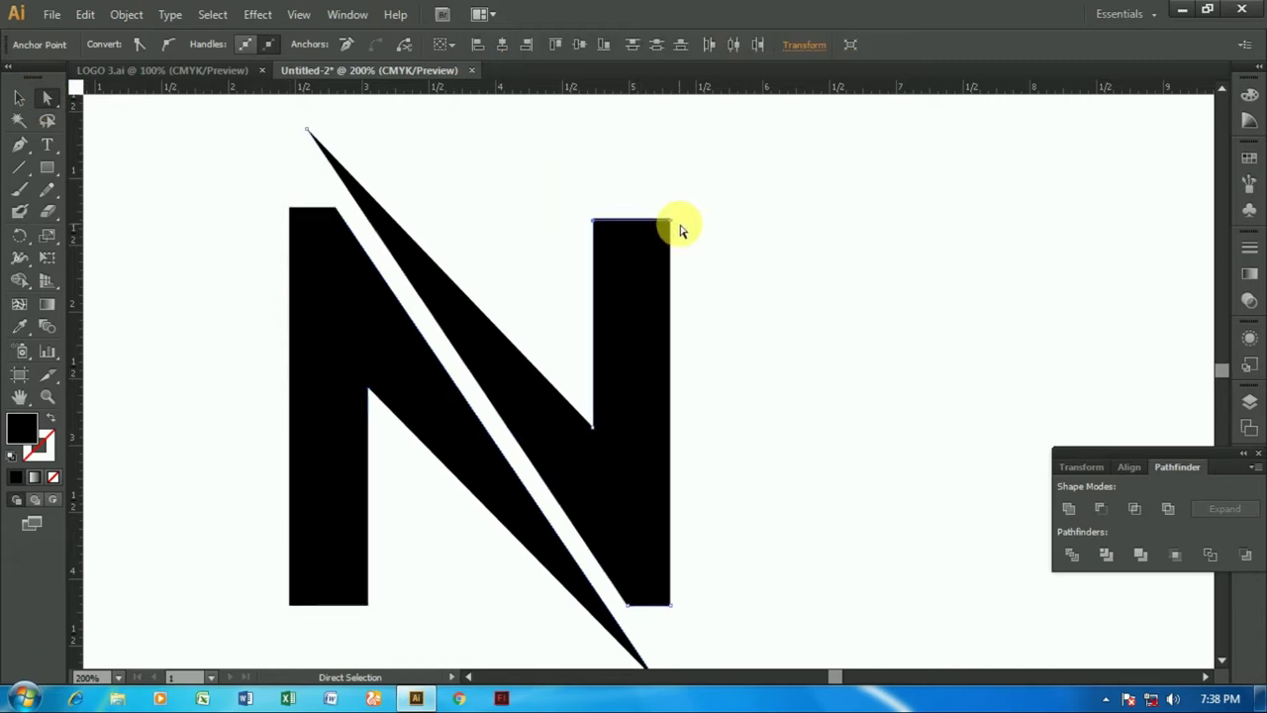
{"action": "scroll", "coordinate": [681, 230], "scroll_direction": "down", "scroll_amount": 2}
{"action": "left_click_drag", "start_coordinate": [212, 504], "coordinate": [423, 568]}
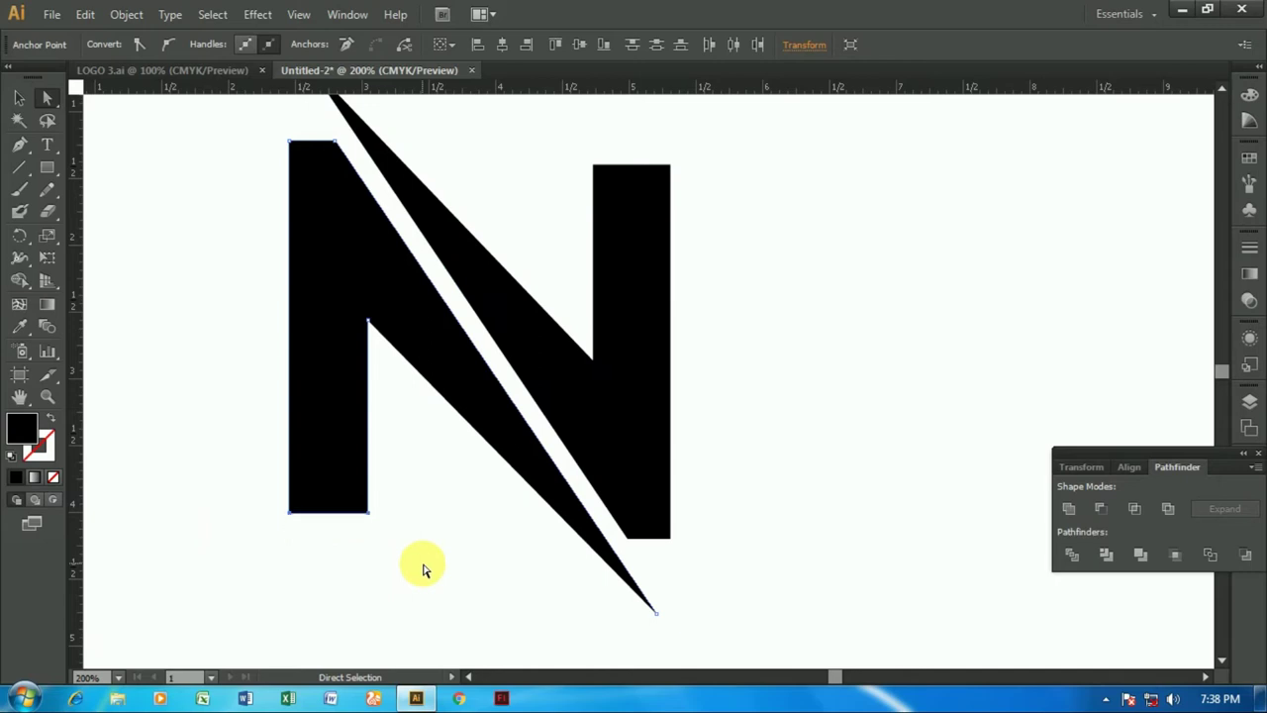
{"action": "scroll", "coordinate": [422, 568], "scroll_direction": "up", "scroll_amount": 1}
{"action": "left_click", "coordinate": [17, 97]}
Narrow the N group to about 2.37 in wide by 4.13 in tall
{"action": "left_click_drag", "start_coordinate": [226, 140], "coordinate": [764, 570]}
{"action": "scroll", "coordinate": [764, 570], "scroll_direction": "down", "scroll_amount": 1}
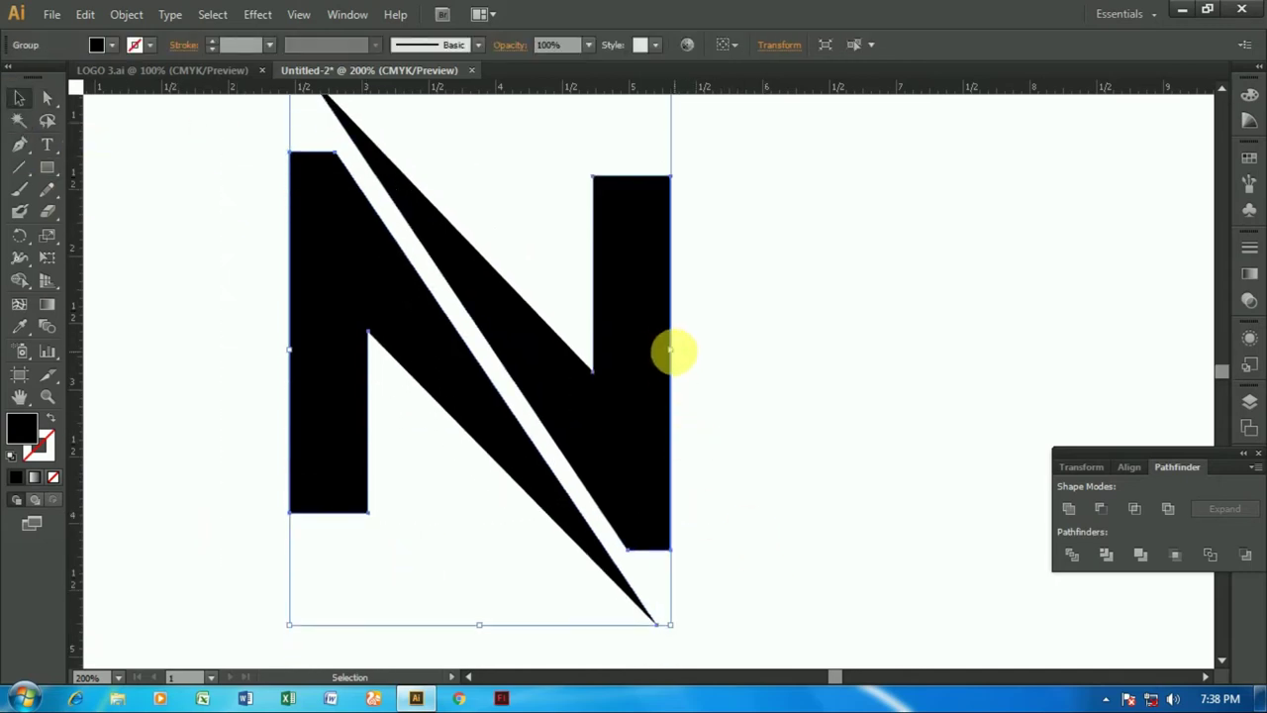
{"action": "left_click_drag", "start_coordinate": [676, 356], "coordinate": [616, 362]}
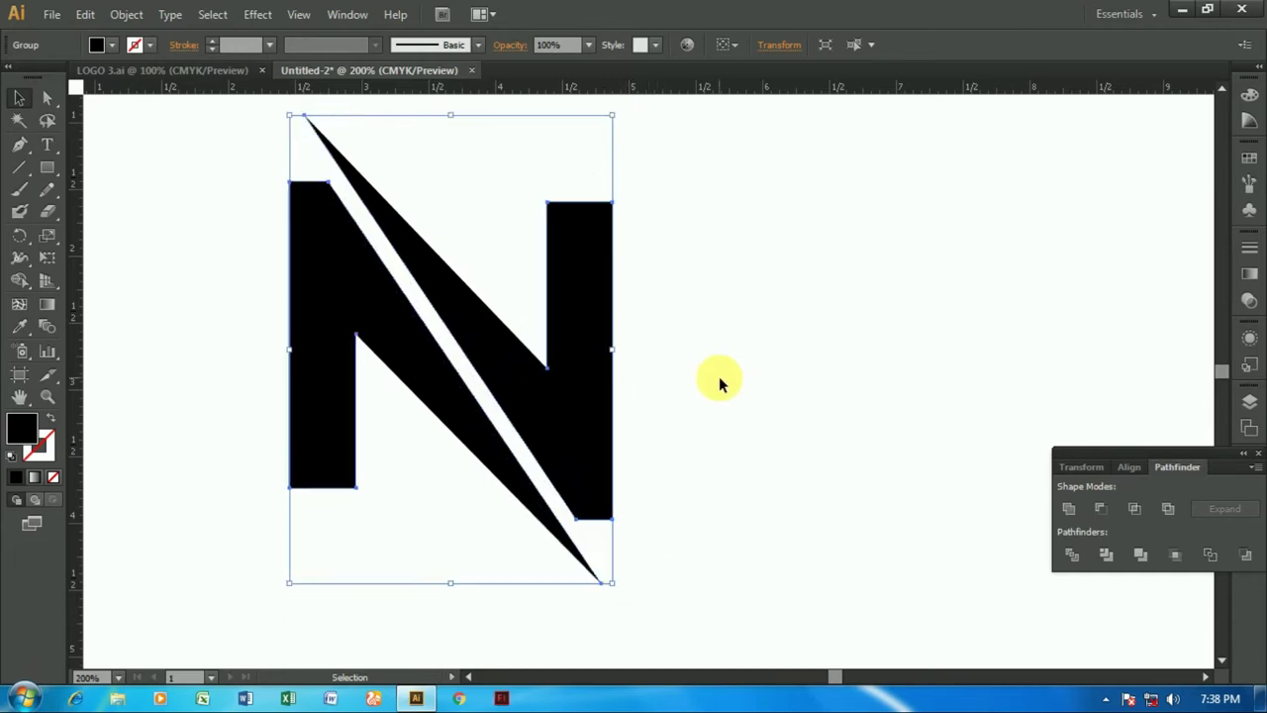
{"action": "key", "text": "ctrl+z"}
{"action": "left_click_drag", "start_coordinate": [673, 353], "coordinate": [615, 338]}
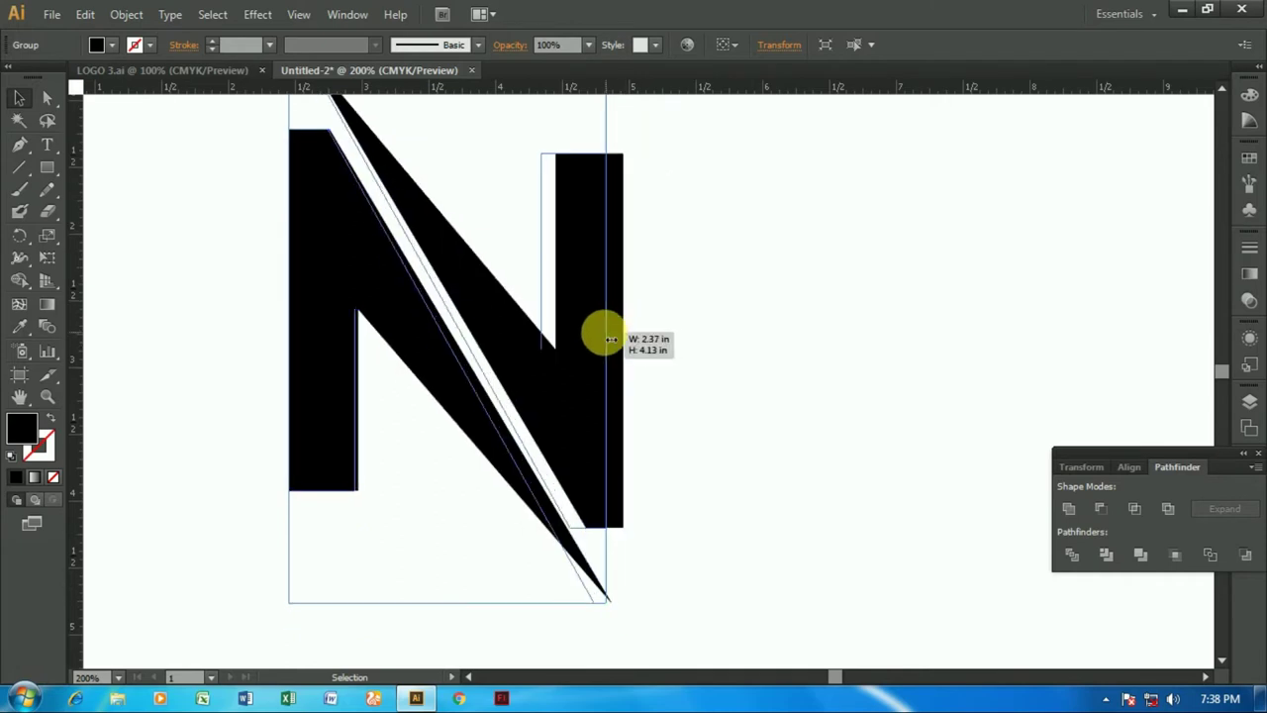
{"action": "left_click_drag", "start_coordinate": [616, 338], "coordinate": [607, 336]}
{"action": "key", "text": "ctrl+z"}
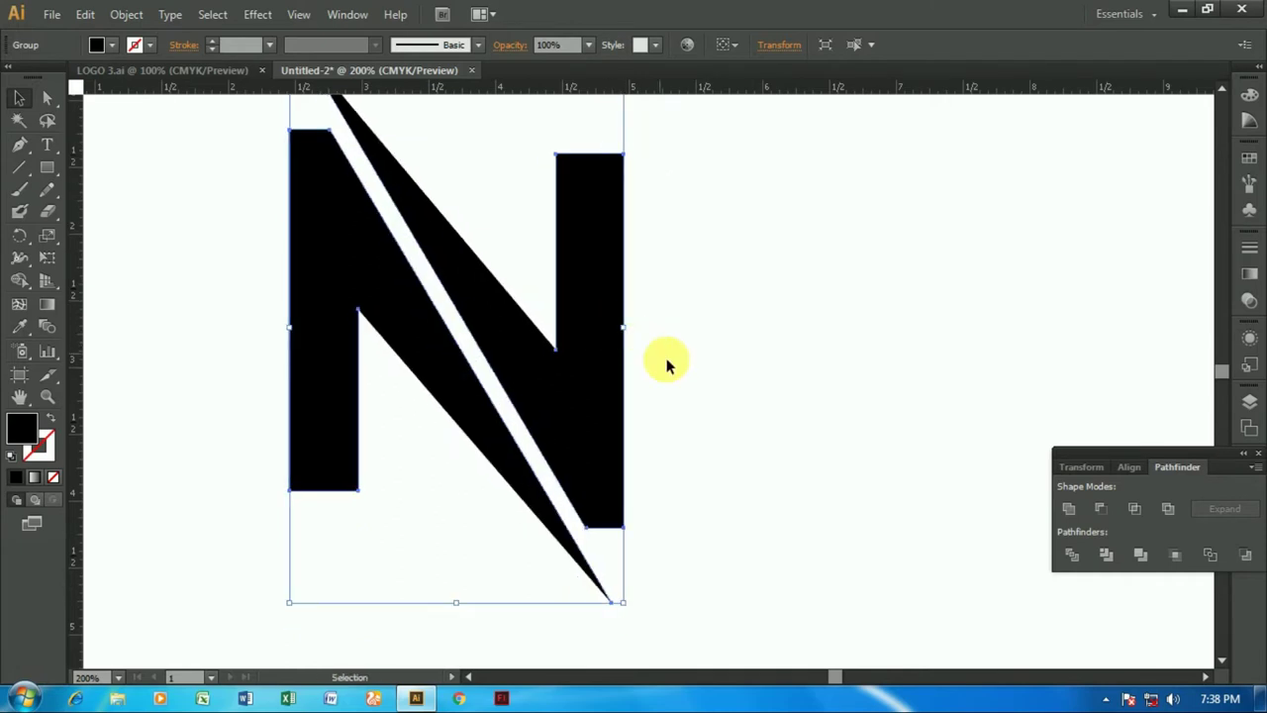
{"action": "key", "text": "ctrl+z"}
Zoom out to 150% and ungroup the N into separate pieces
{"action": "key", "text": "a"}
{"action": "key", "text": "ctrl+minus"}
{"action": "key", "text": "v"}
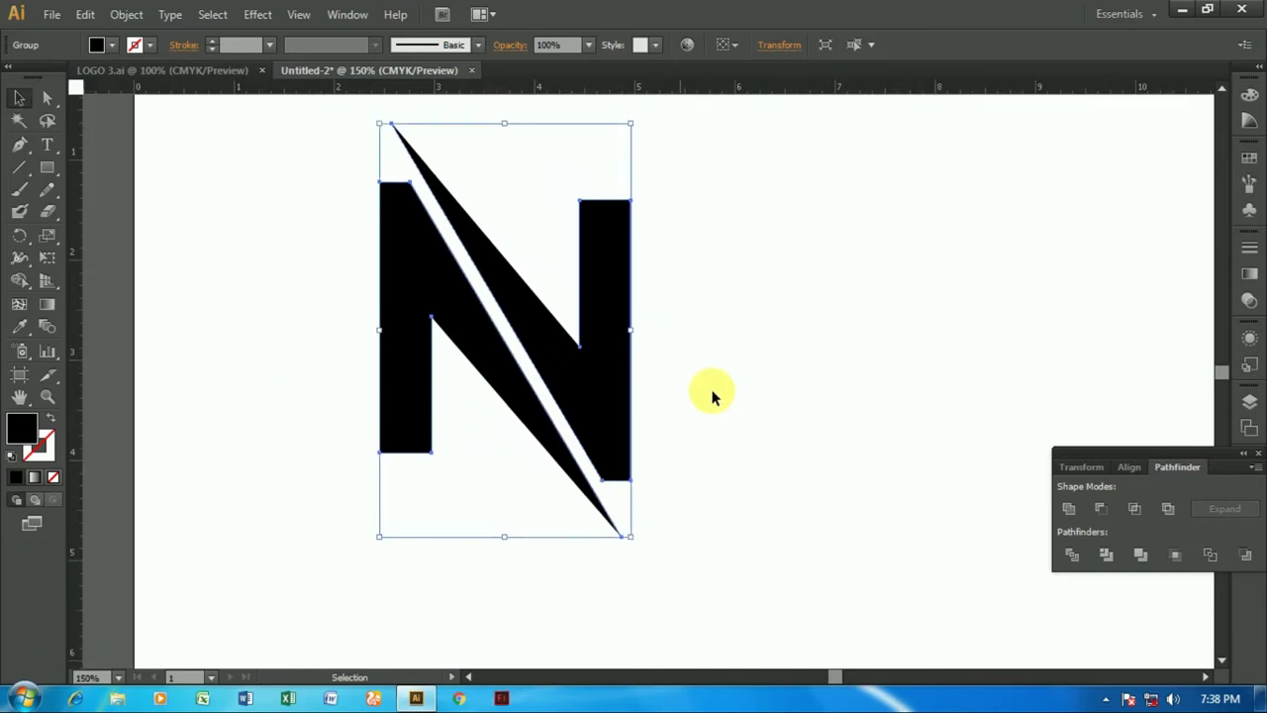
{"action": "left_click", "coordinate": [820, 439]}
{"action": "left_click", "coordinate": [627, 399]}
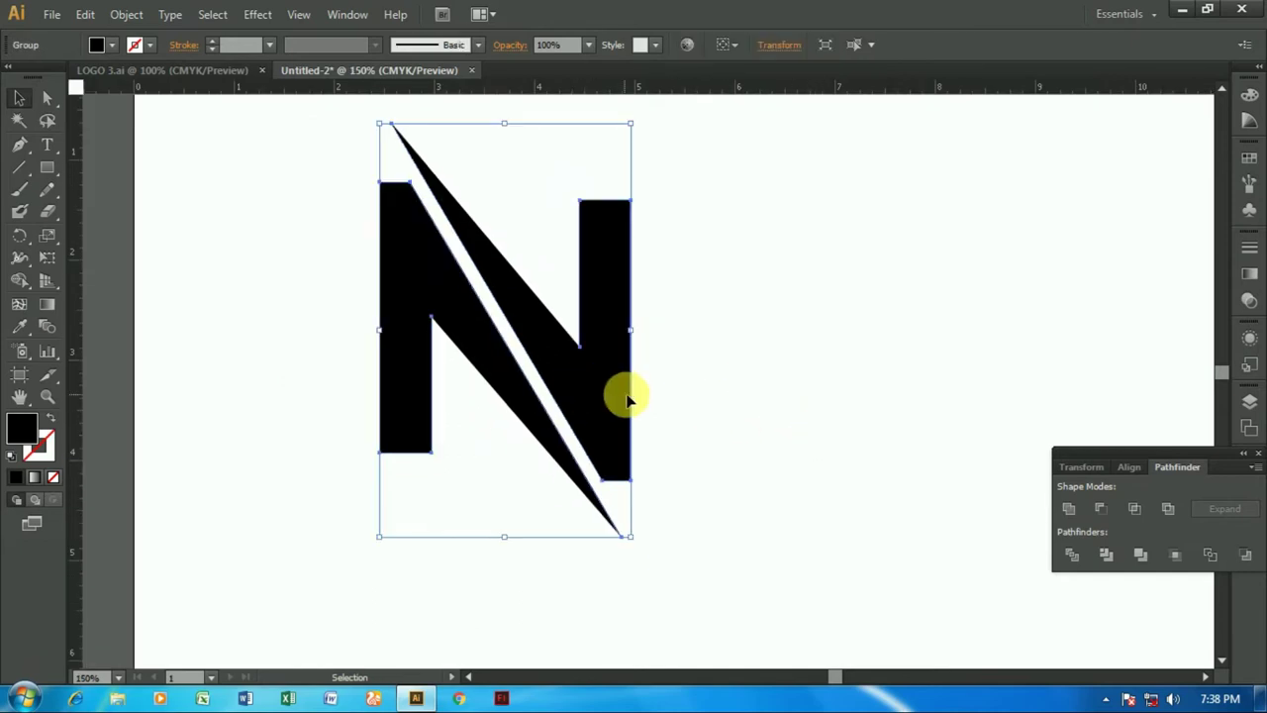
{"action": "right_click", "coordinate": [581, 397]}
{"action": "left_click", "coordinate": [644, 500]}
{"action": "left_click", "coordinate": [683, 424]}
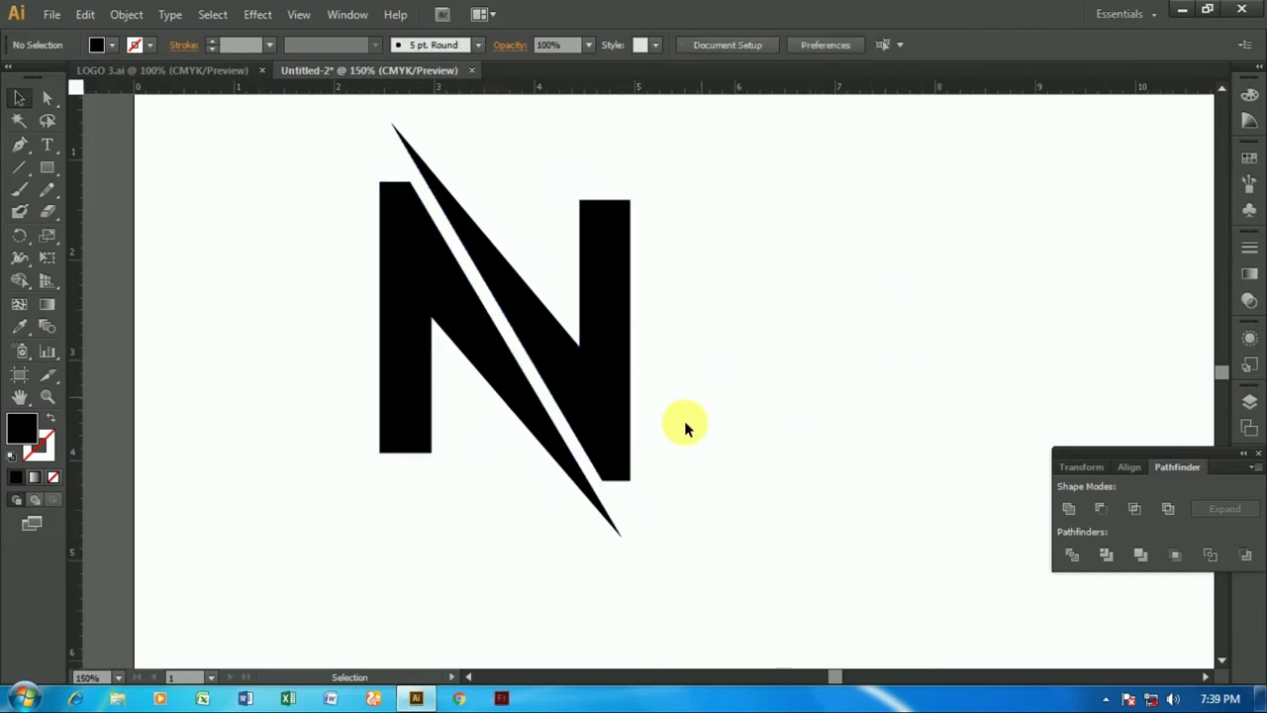
{"action": "scroll", "coordinate": [544, 415], "scroll_direction": "down", "scroll_amount": 1}
{"action": "left_click", "coordinate": [545, 415]}
Fill the N's left piece red and its right piece blue
{"action": "left_click", "coordinate": [105, 45]}
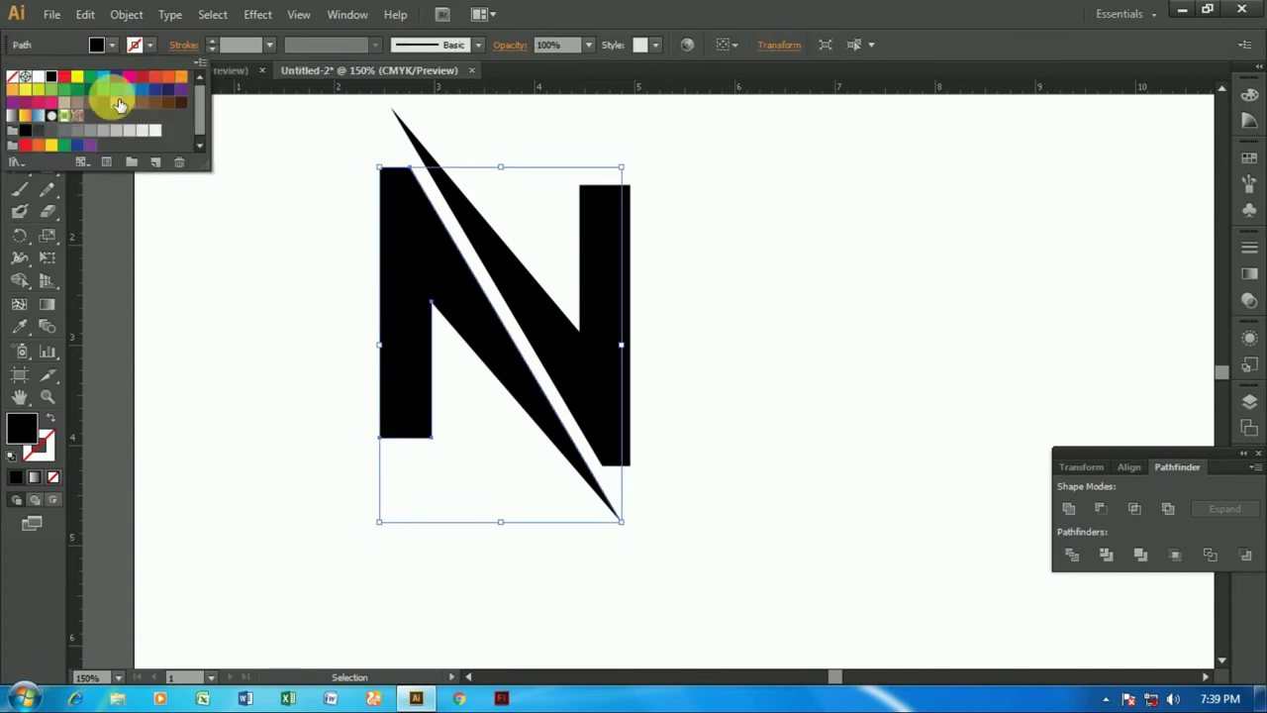
{"action": "left_click", "coordinate": [70, 87]}
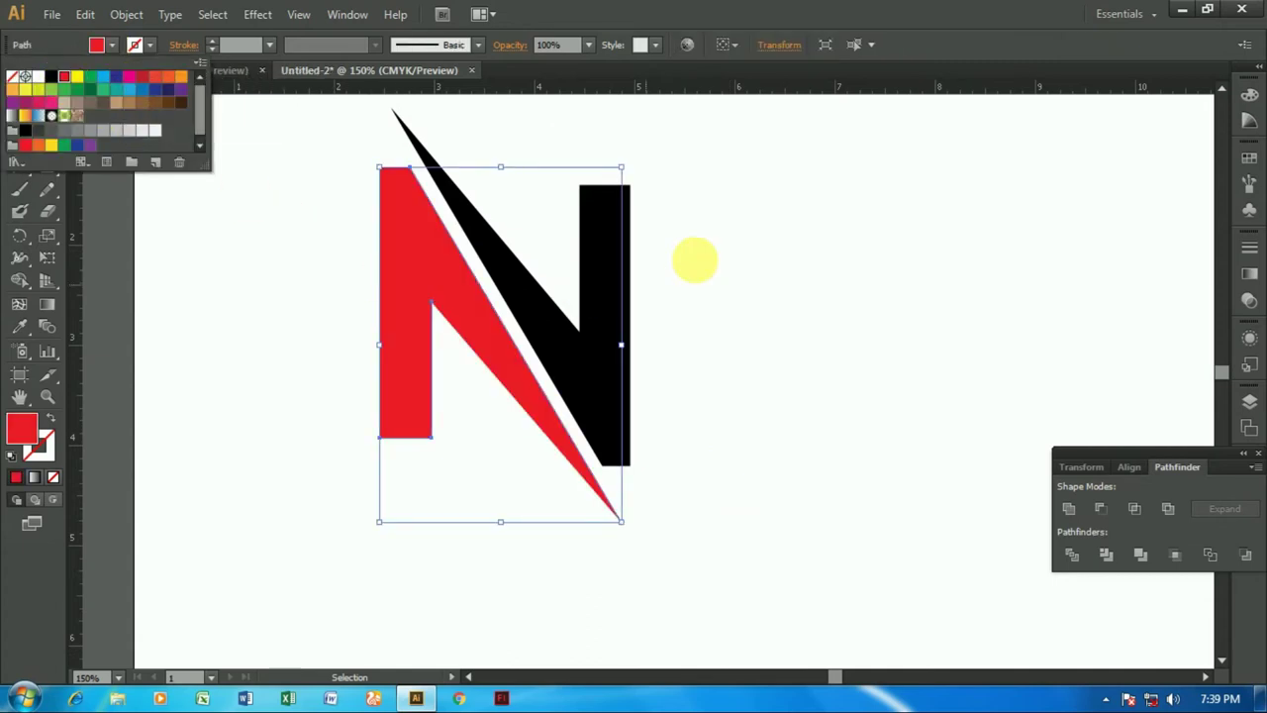
{"action": "left_click", "coordinate": [679, 277]}
{"action": "left_click", "coordinate": [599, 263]}
{"action": "left_click", "coordinate": [114, 46]}
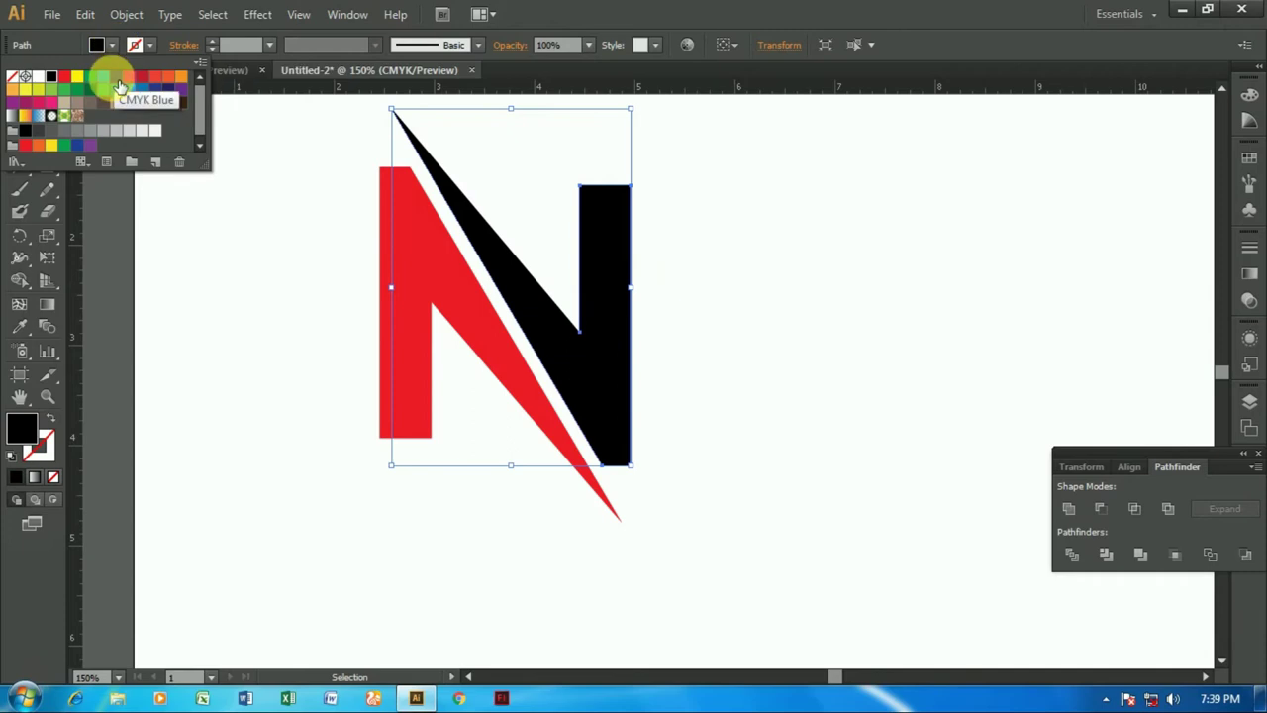
{"action": "left_click", "coordinate": [112, 82]}
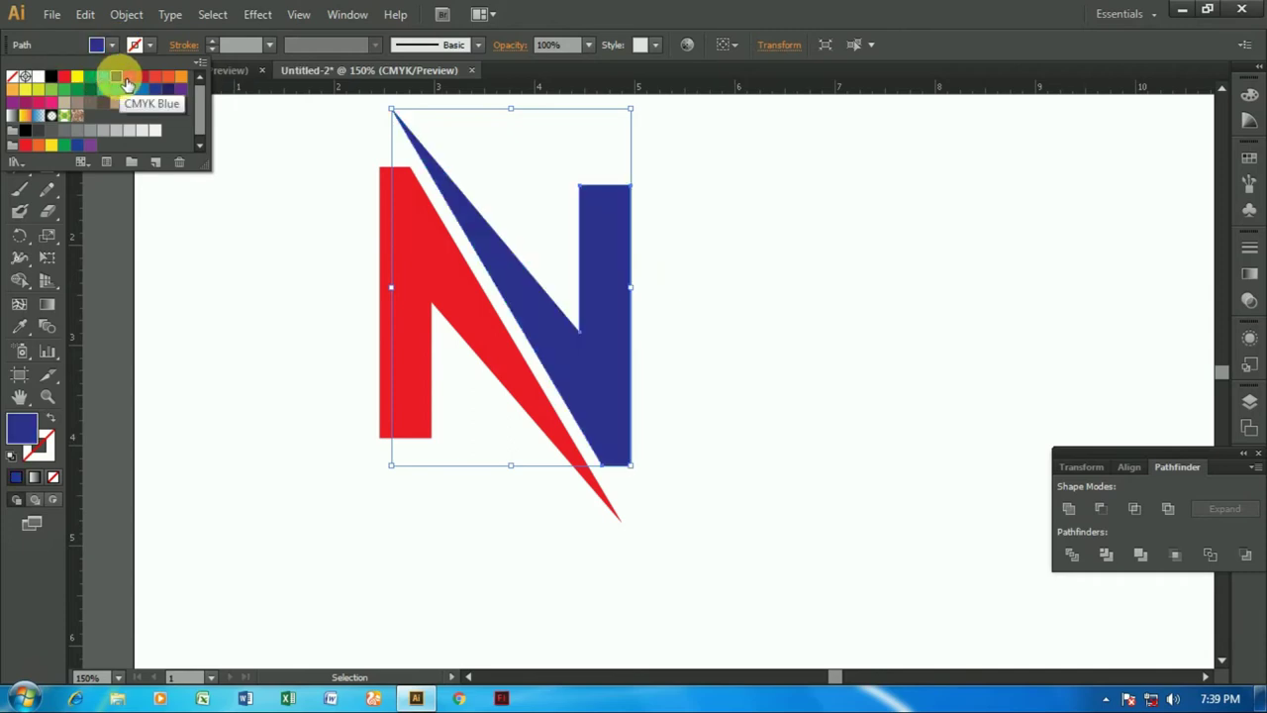
{"action": "left_click", "coordinate": [129, 77]}
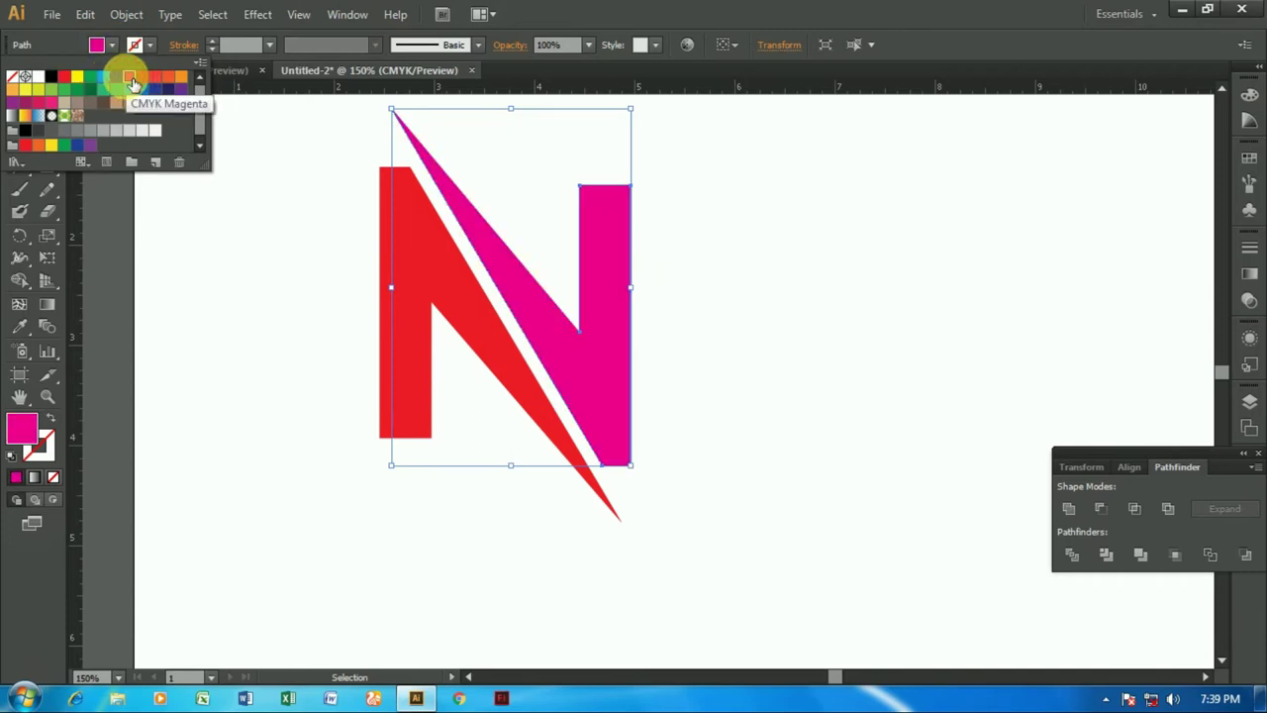
{"action": "left_click", "coordinate": [109, 83]}
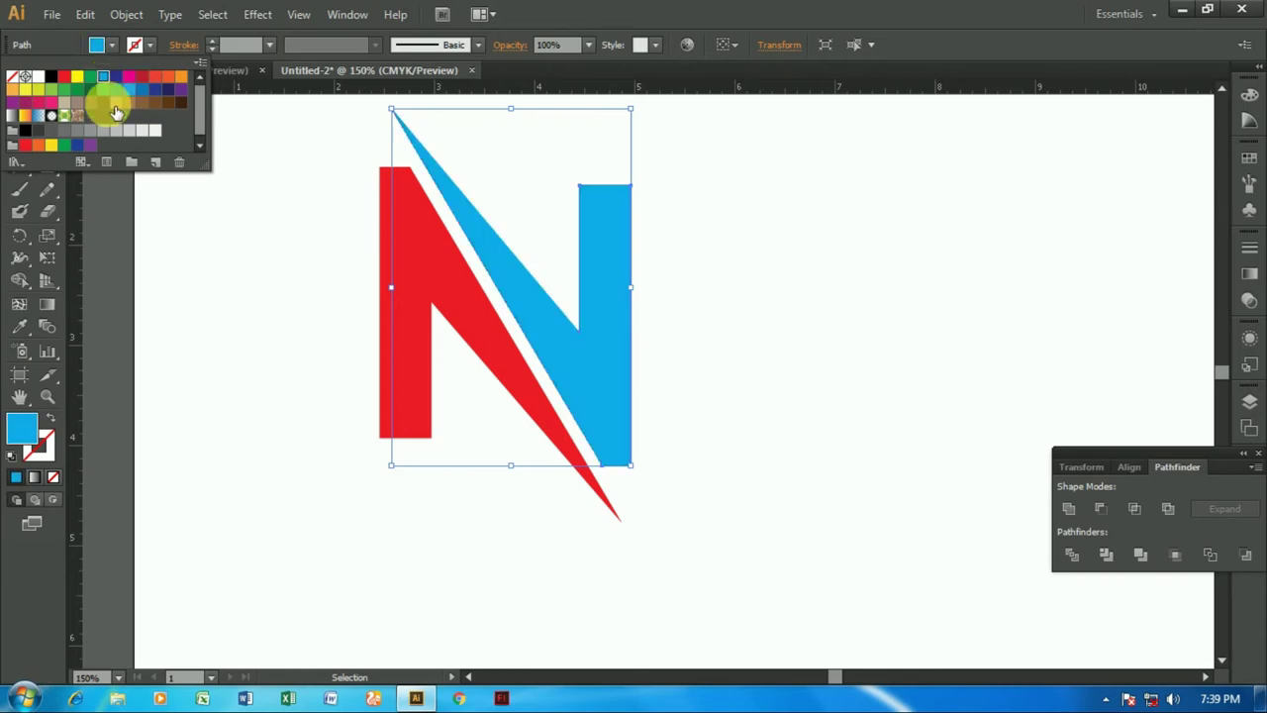
{"action": "left_click", "coordinate": [227, 317]}
Zoom out to the full artboard and move the whole N further left
{"action": "scroll", "coordinate": [365, 466], "scroll_direction": "down", "scroll_amount": 1}
{"action": "scroll", "coordinate": [369, 471], "scroll_direction": "up", "scroll_amount": 2}
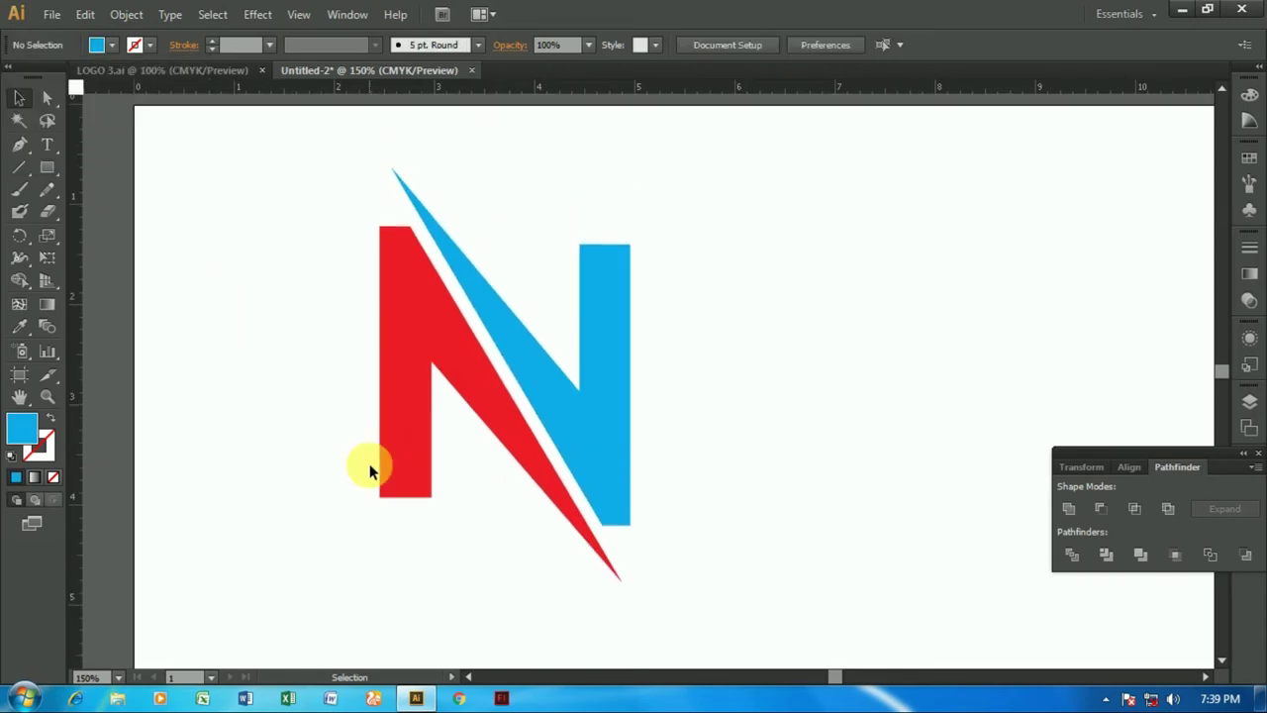
{"action": "scroll", "coordinate": [369, 471], "scroll_direction": "down", "scroll_amount": 2}
{"action": "scroll", "coordinate": [369, 463], "scroll_direction": "down", "scroll_amount": 1}
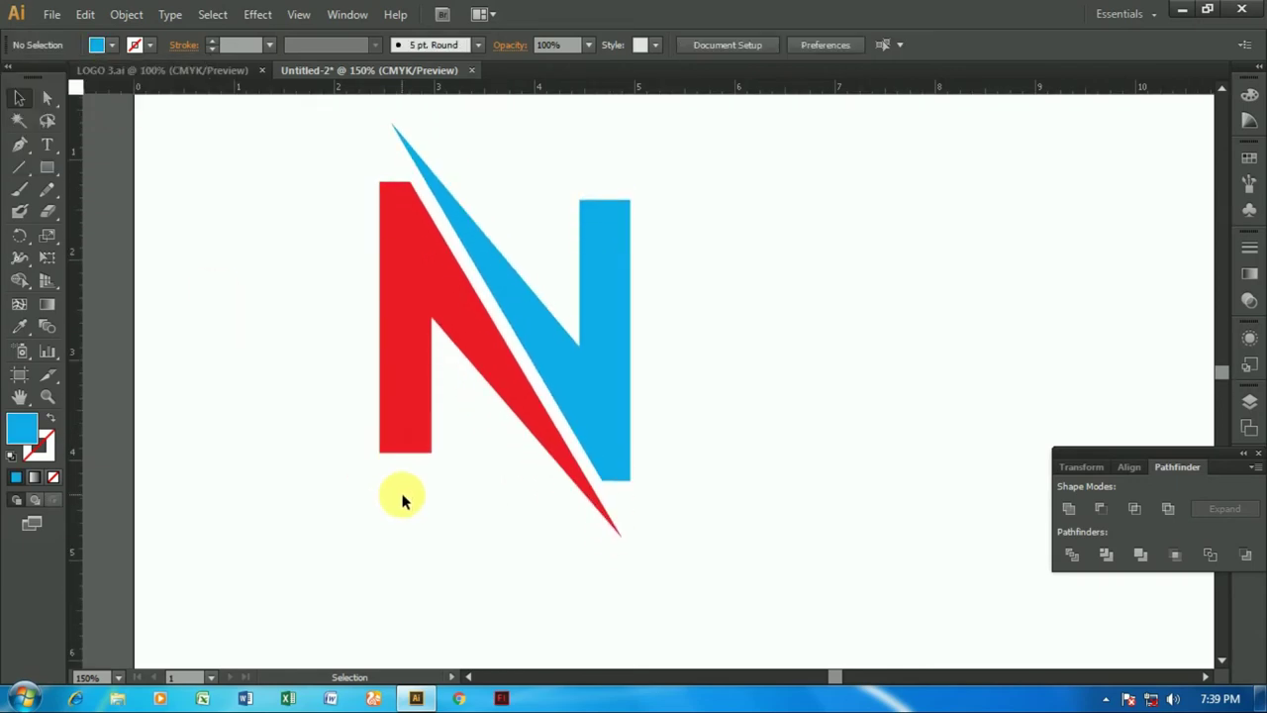
{"action": "scroll", "coordinate": [400, 500], "scroll_direction": "down", "scroll_amount": 1}
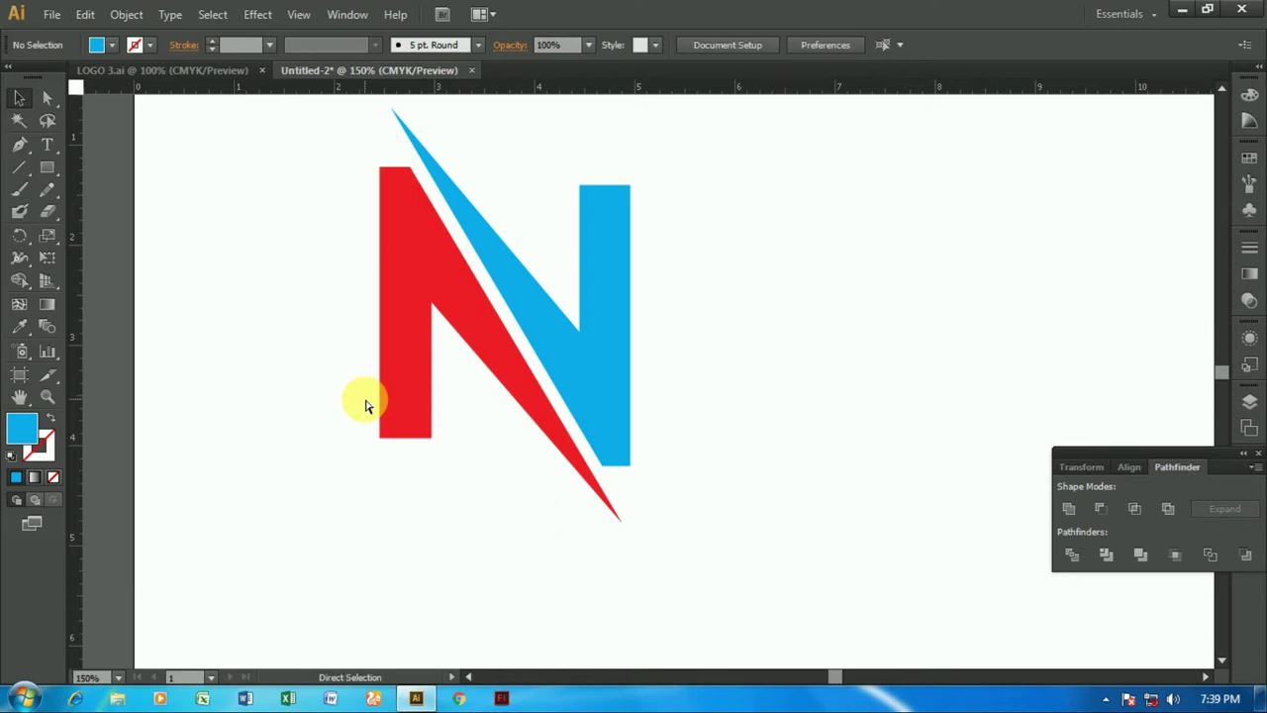
{"action": "key", "text": "ctrl+minus"}
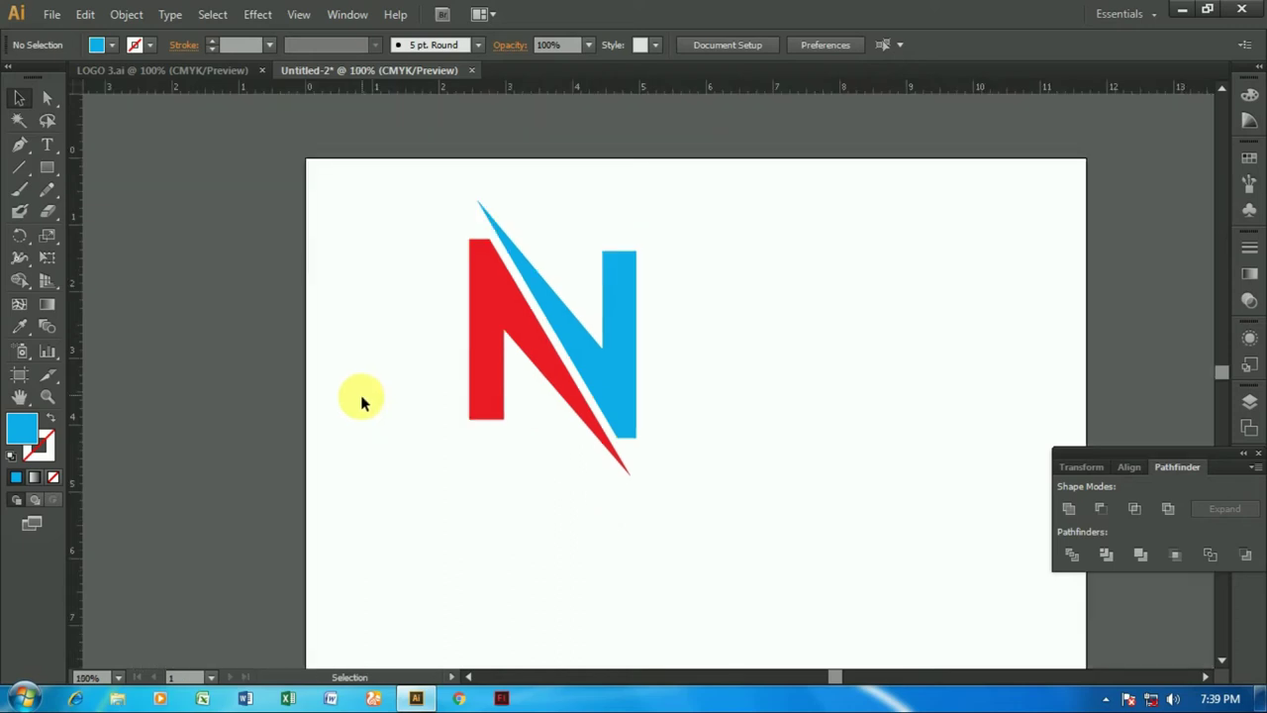
{"action": "scroll", "coordinate": [430, 447], "scroll_direction": "down", "scroll_amount": 3}
{"action": "scroll", "coordinate": [441, 452], "scroll_direction": "up", "scroll_amount": 2}
{"action": "left_click_drag", "start_coordinate": [419, 187], "coordinate": [656, 339]}
{"action": "left_click_drag", "start_coordinate": [574, 311], "coordinate": [498, 311]}
{"action": "left_click", "coordinate": [723, 326]}
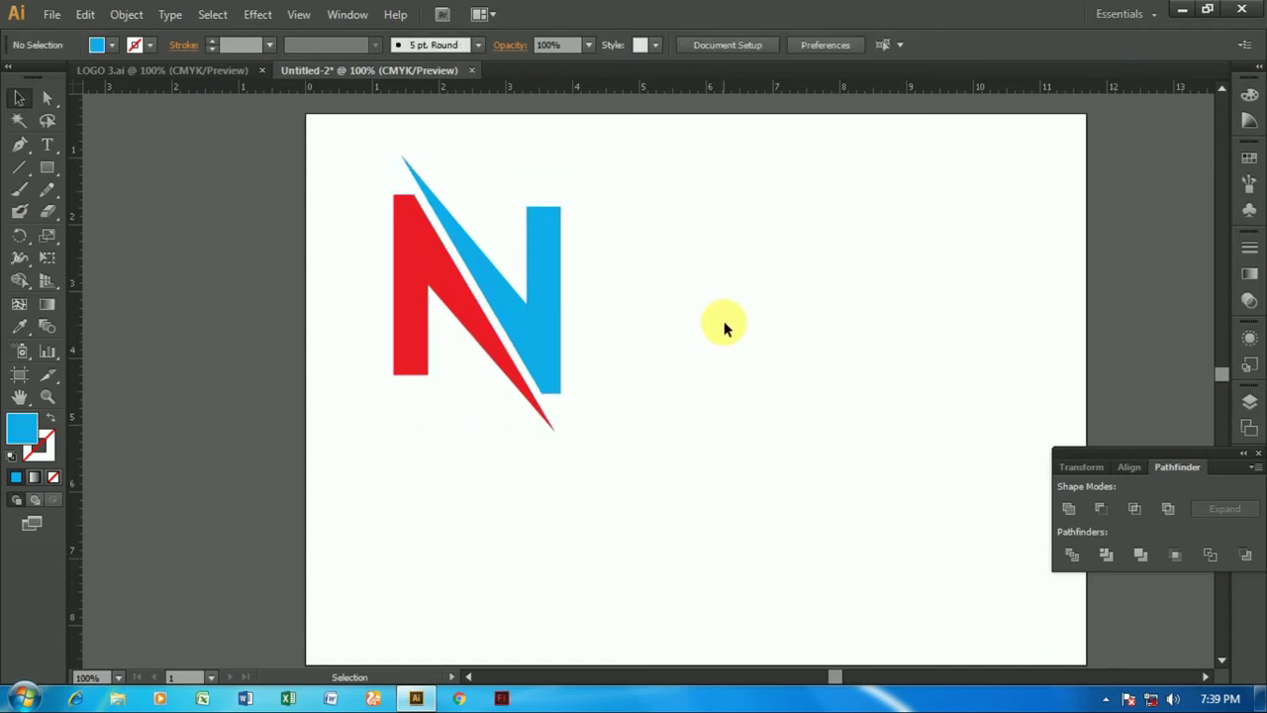
{"action": "scroll", "coordinate": [724, 321], "scroll_direction": "down", "scroll_amount": 1}
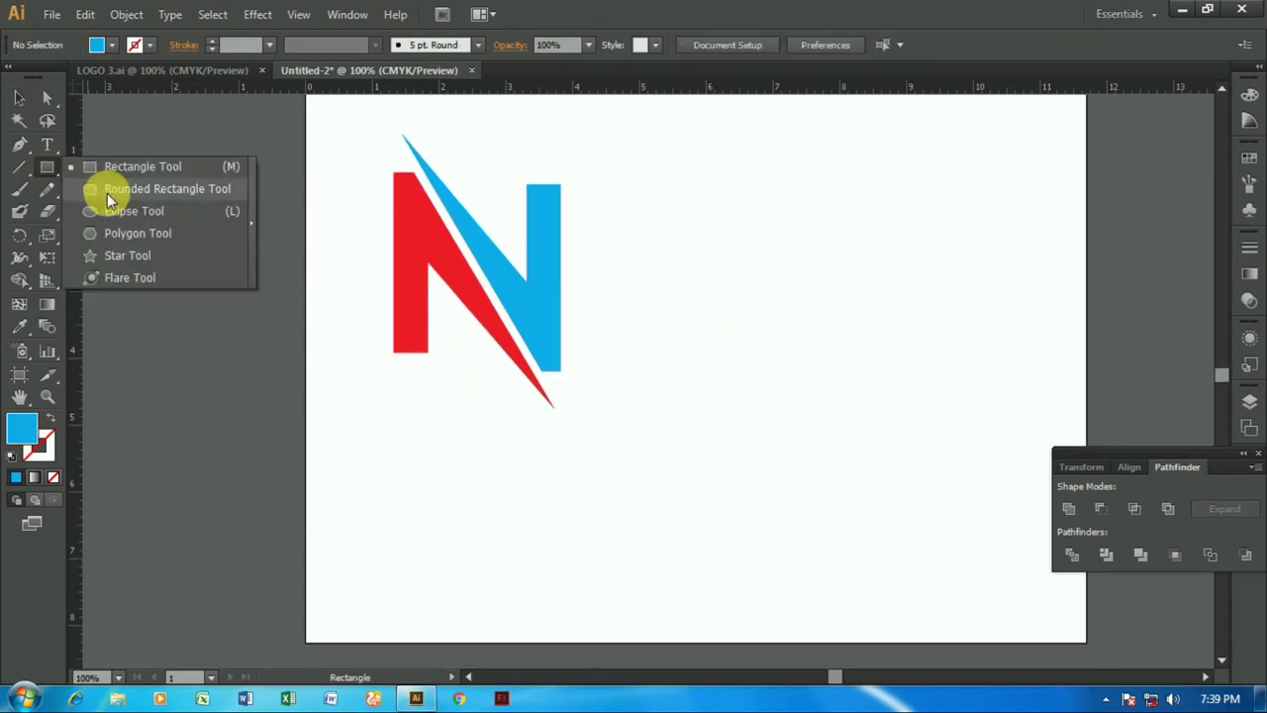
Draw a circle right of the N with no fill, green stroke and 8 pt weight
{"action": "left_click", "coordinate": [111, 211]}
{"action": "left_click_drag", "start_coordinate": [805, 291], "coordinate": [943, 428]}
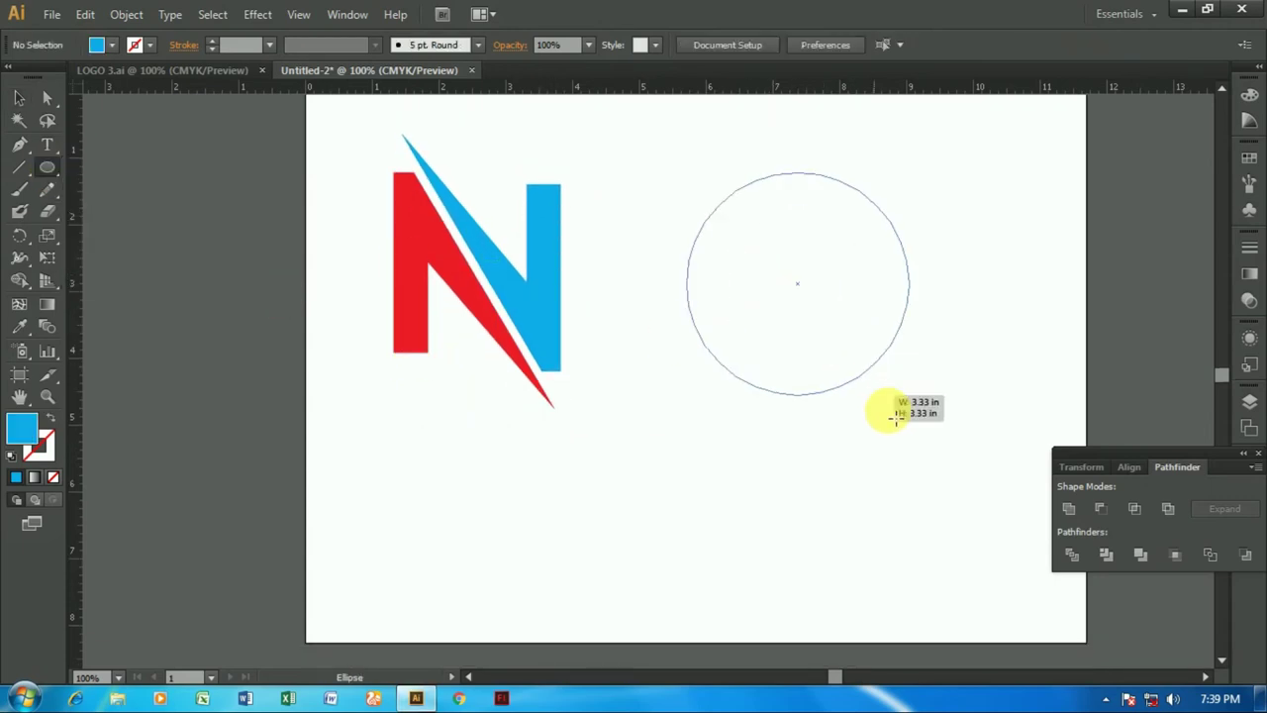
{"action": "left_click", "coordinate": [110, 46]}
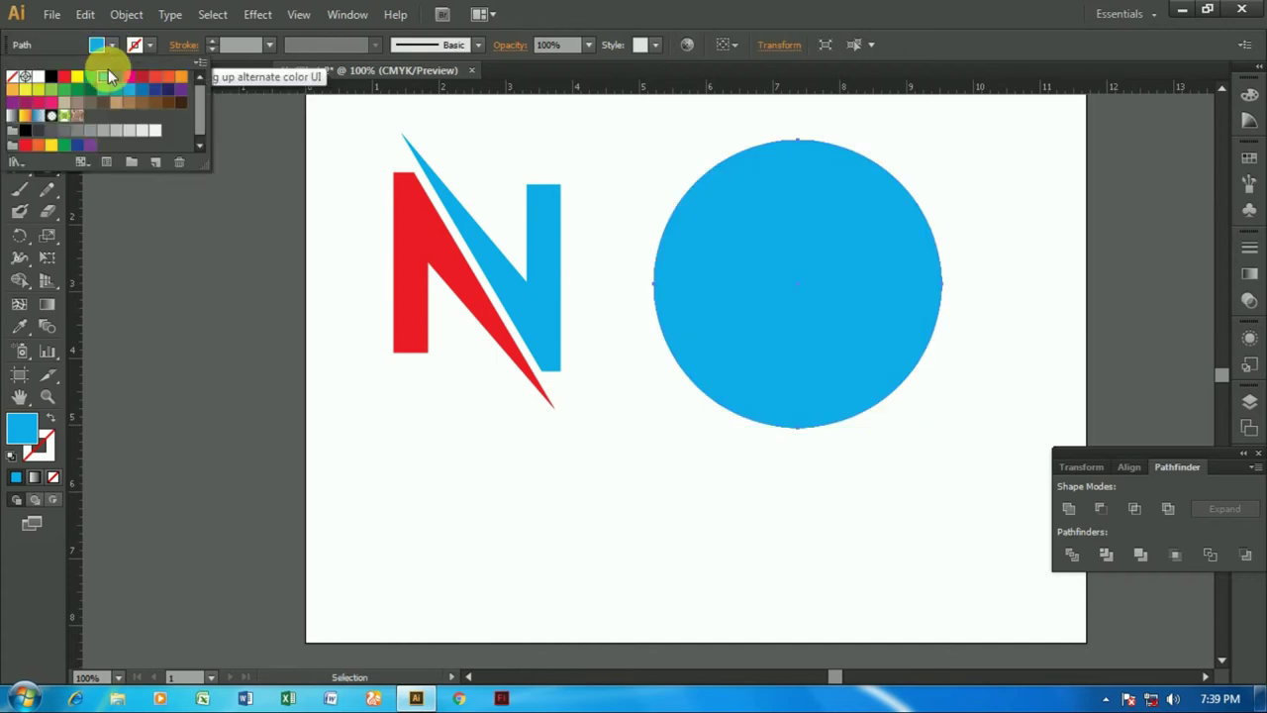
{"action": "left_click", "coordinate": [12, 76]}
{"action": "left_click", "coordinate": [151, 44]}
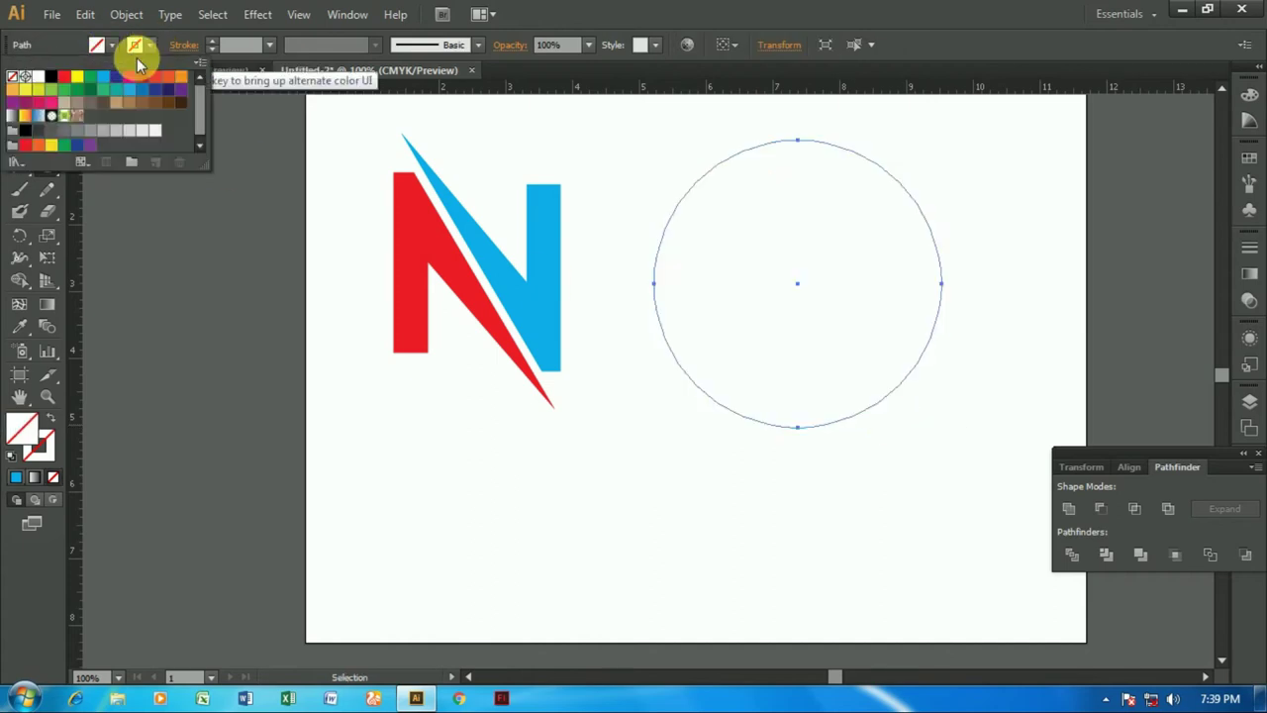
{"action": "left_click", "coordinate": [89, 76]}
{"action": "left_click", "coordinate": [270, 44]}
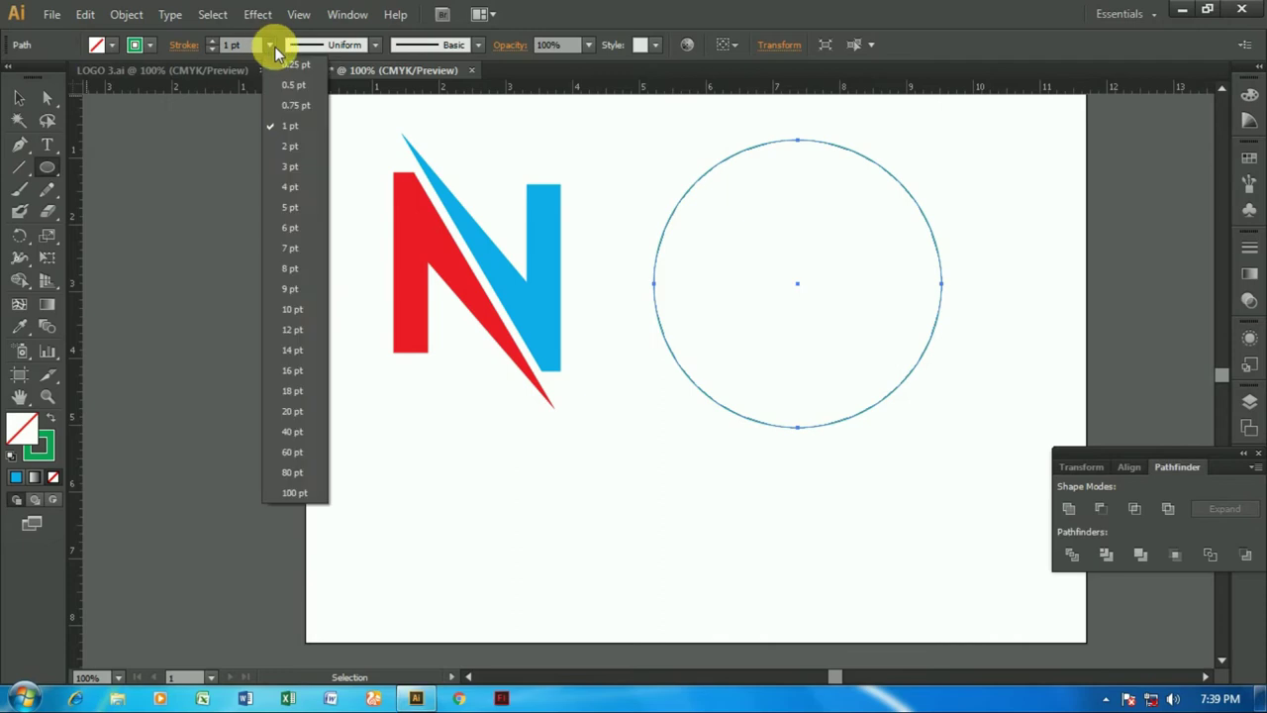
{"action": "left_click", "coordinate": [285, 230]}
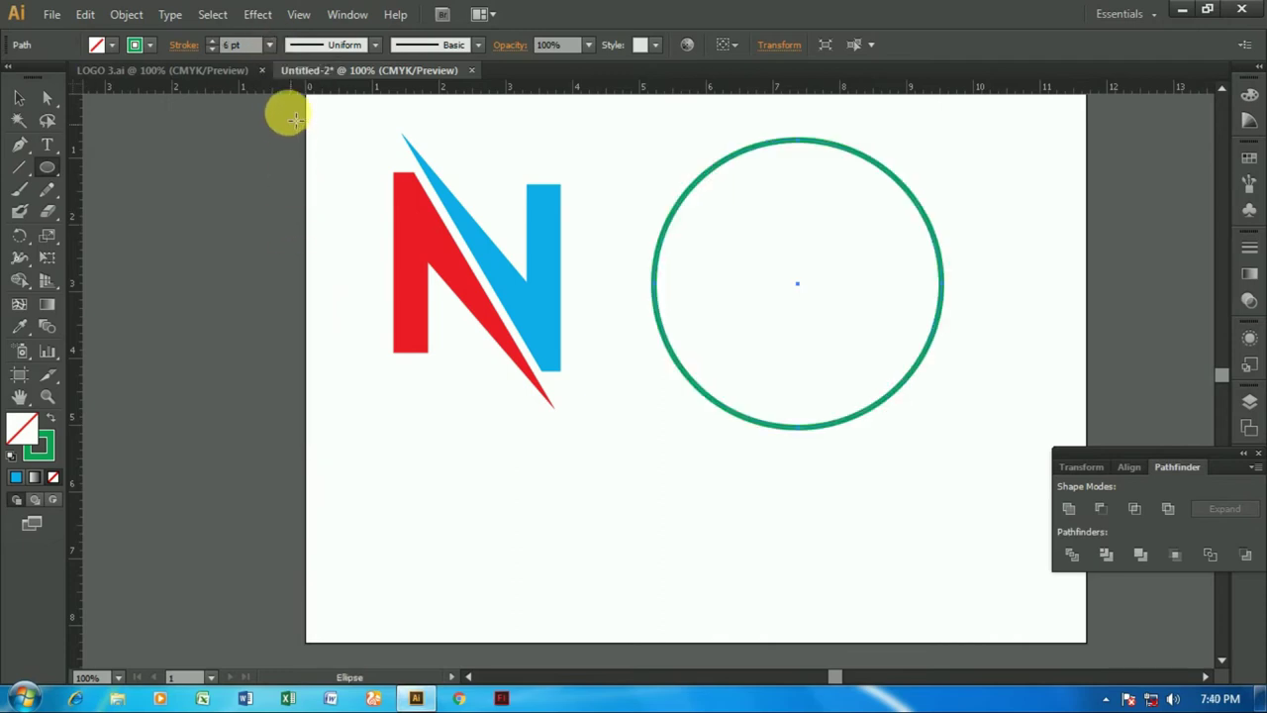
{"action": "left_click", "coordinate": [269, 45]}
{"action": "left_click", "coordinate": [296, 267]}
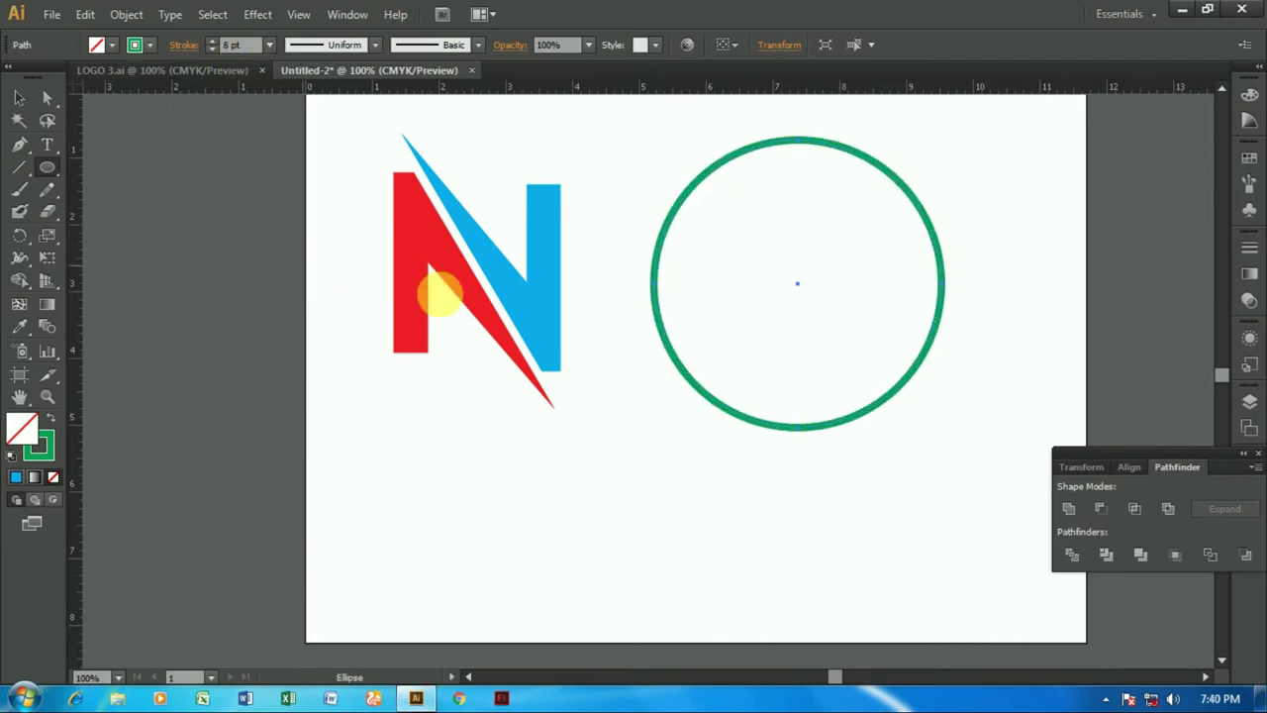
Draw a horizontal line across the circle's lower part and divide the circle along it
{"action": "left_click", "coordinate": [22, 168]}
{"action": "left_click_drag", "start_coordinate": [657, 377], "coordinate": [975, 377]}
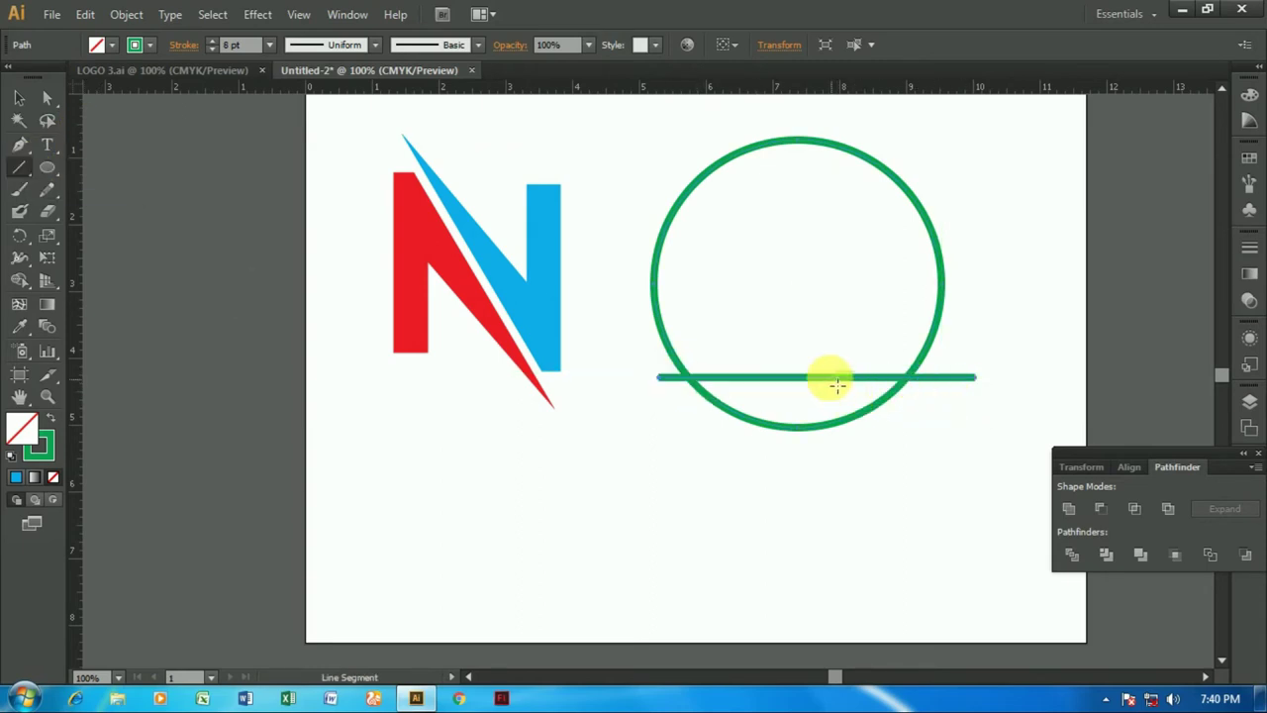
{"action": "key", "text": "Down"}
{"action": "key", "text": "Down"}
{"action": "key", "text": "Down"}
{"action": "key", "text": "Down"}
{"action": "key", "text": "Down"}
{"action": "left_click", "coordinate": [40, 96]}
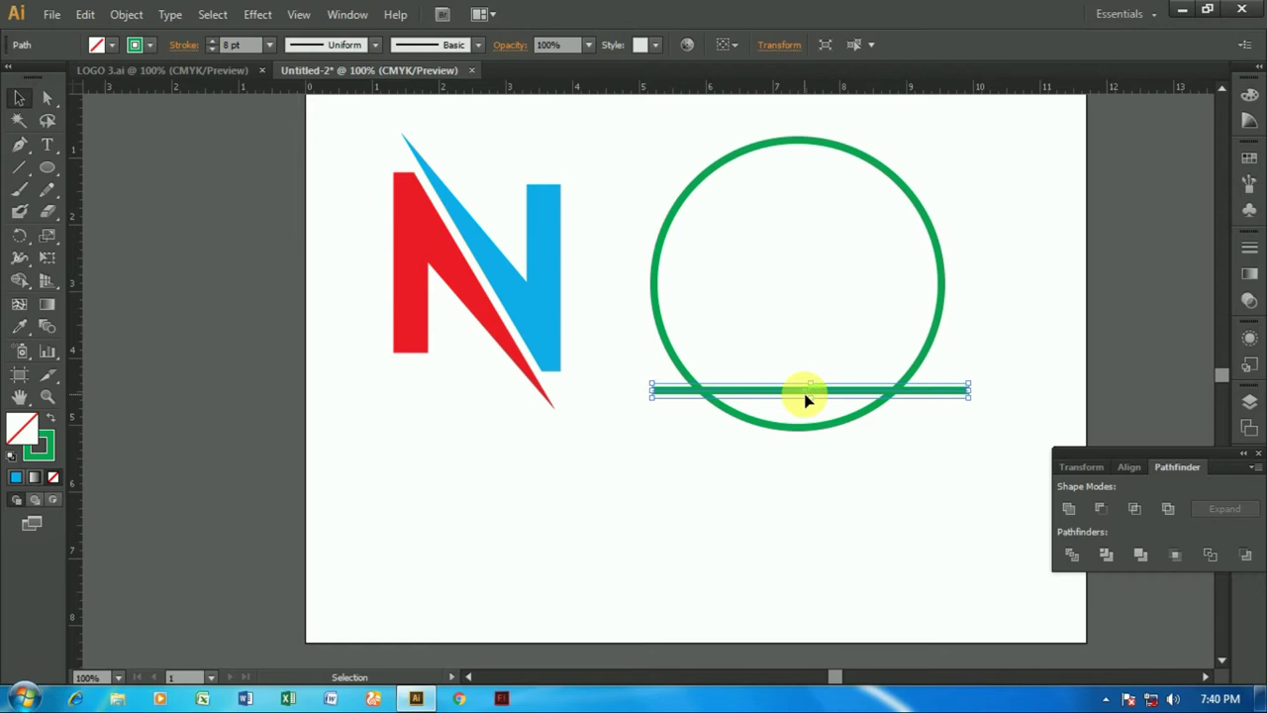
{"action": "key", "text": "Down"}
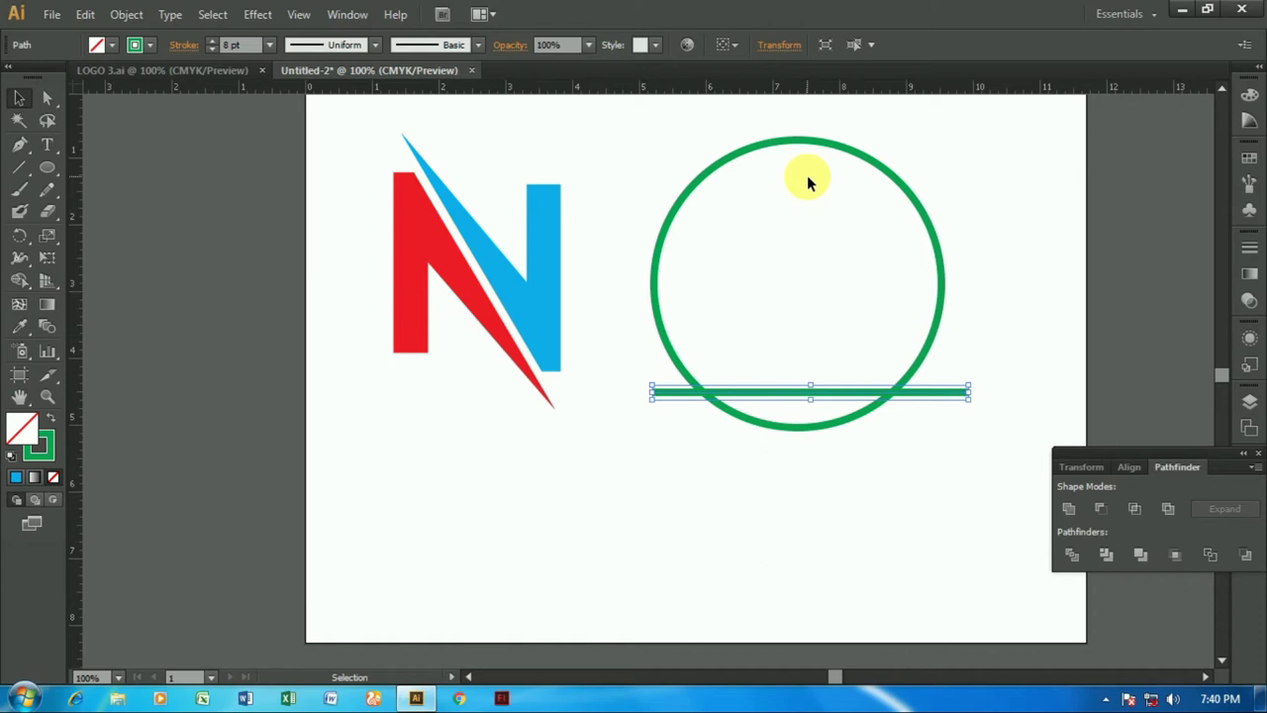
{"action": "left_click_drag", "start_coordinate": [985, 173], "coordinate": [779, 456]}
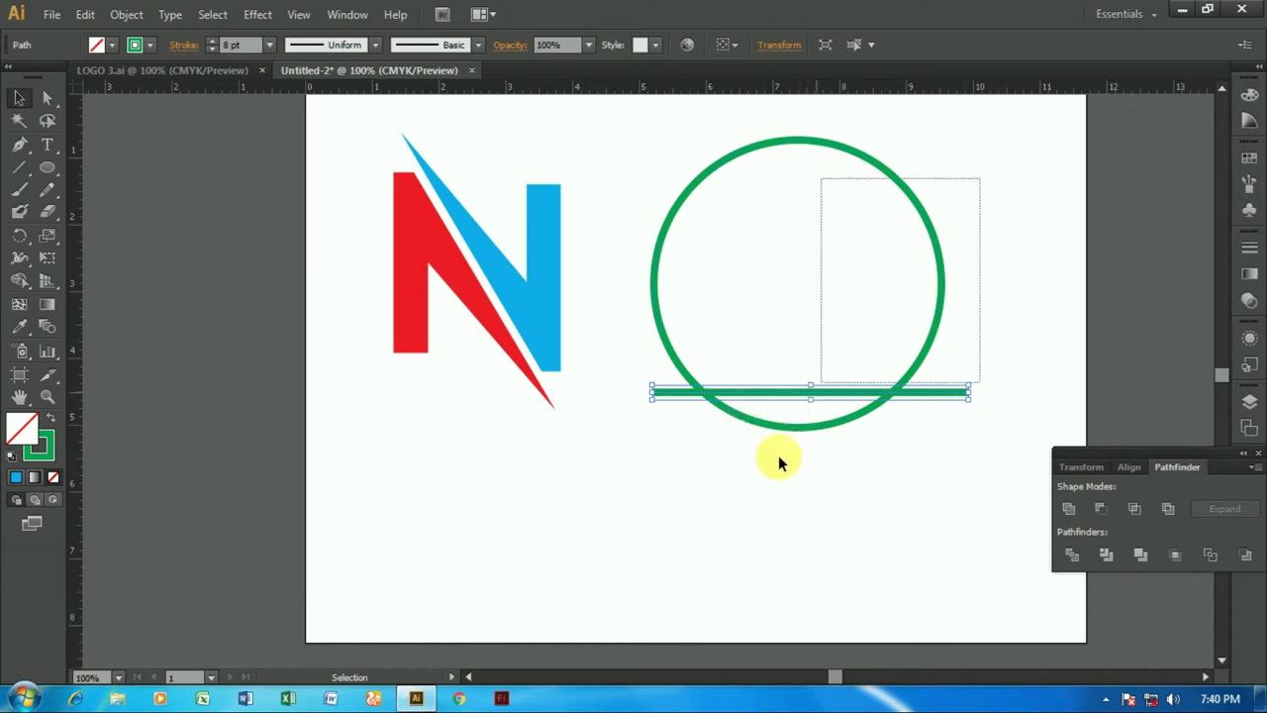
{"action": "left_click", "coordinate": [1069, 557]}
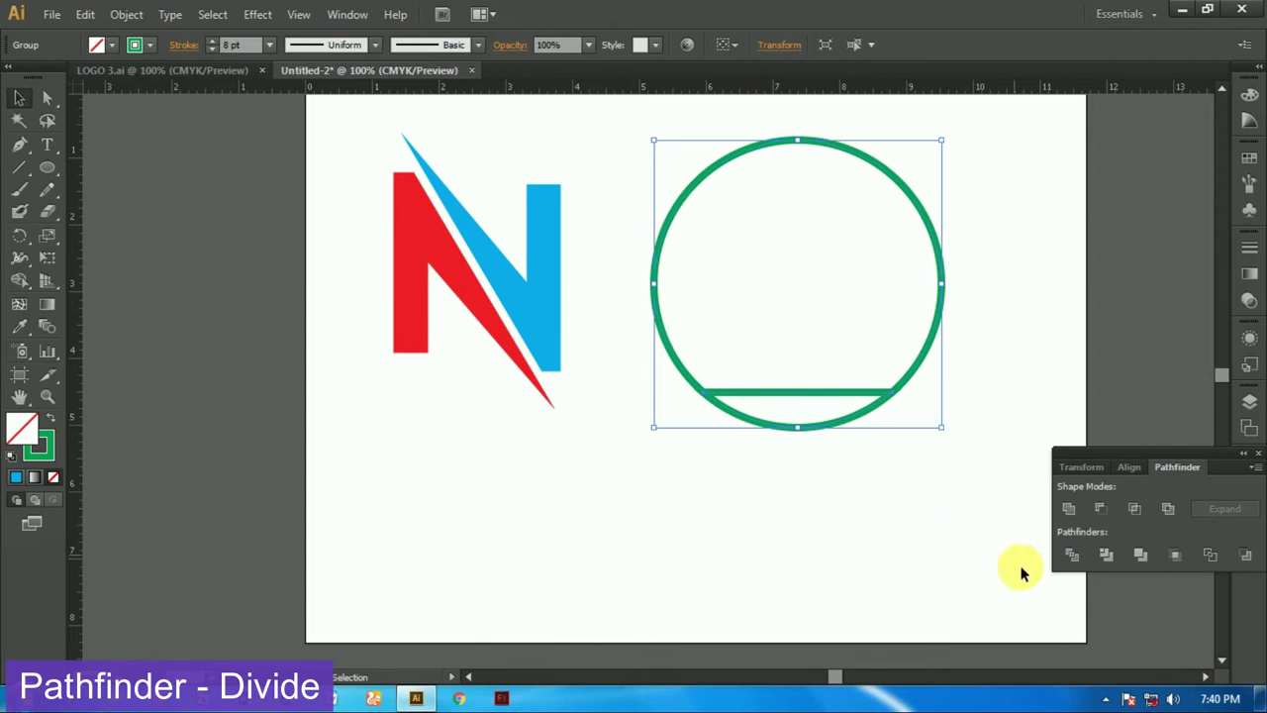
Ungroup the pieces and delete the bottom arc and straight segment, keeping the open green arc
{"action": "left_click", "coordinate": [817, 419]}
{"action": "left_click", "coordinate": [821, 393]}
{"action": "right_click", "coordinate": [822, 395]}
{"action": "left_click", "coordinate": [888, 529]}
{"action": "left_click", "coordinate": [777, 551]}
{"action": "left_click", "coordinate": [814, 425]}
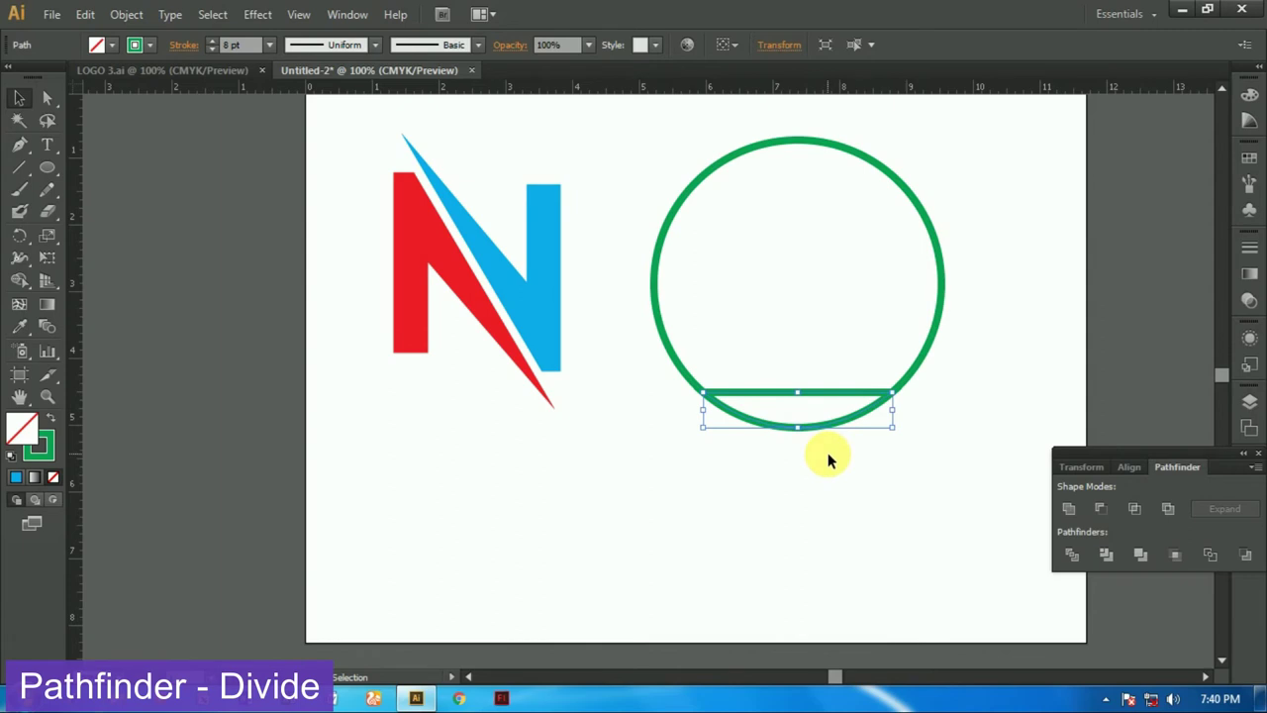
{"action": "key", "text": "Delete"}
{"action": "left_click", "coordinate": [47, 98]}
{"action": "left_click", "coordinate": [787, 364]}
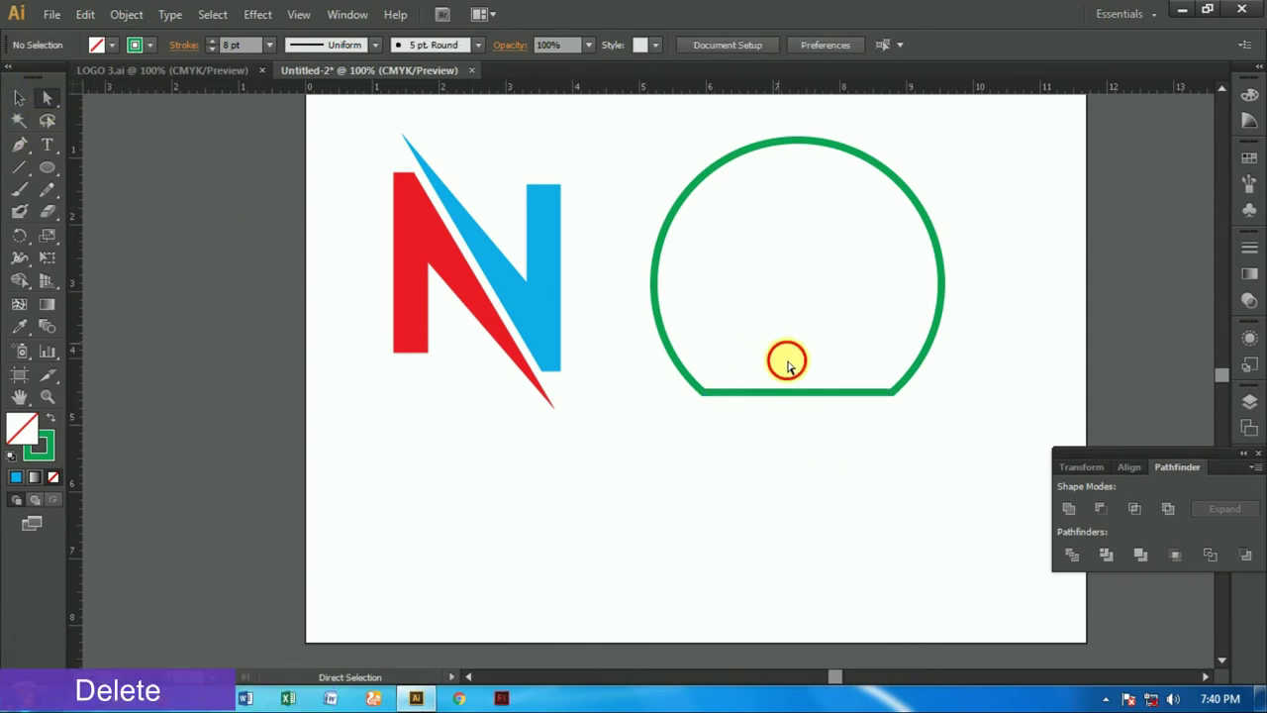
{"action": "left_click_drag", "start_coordinate": [787, 365], "coordinate": [803, 459]}
{"action": "key", "text": "Delete"}
{"action": "left_click", "coordinate": [18, 98]}
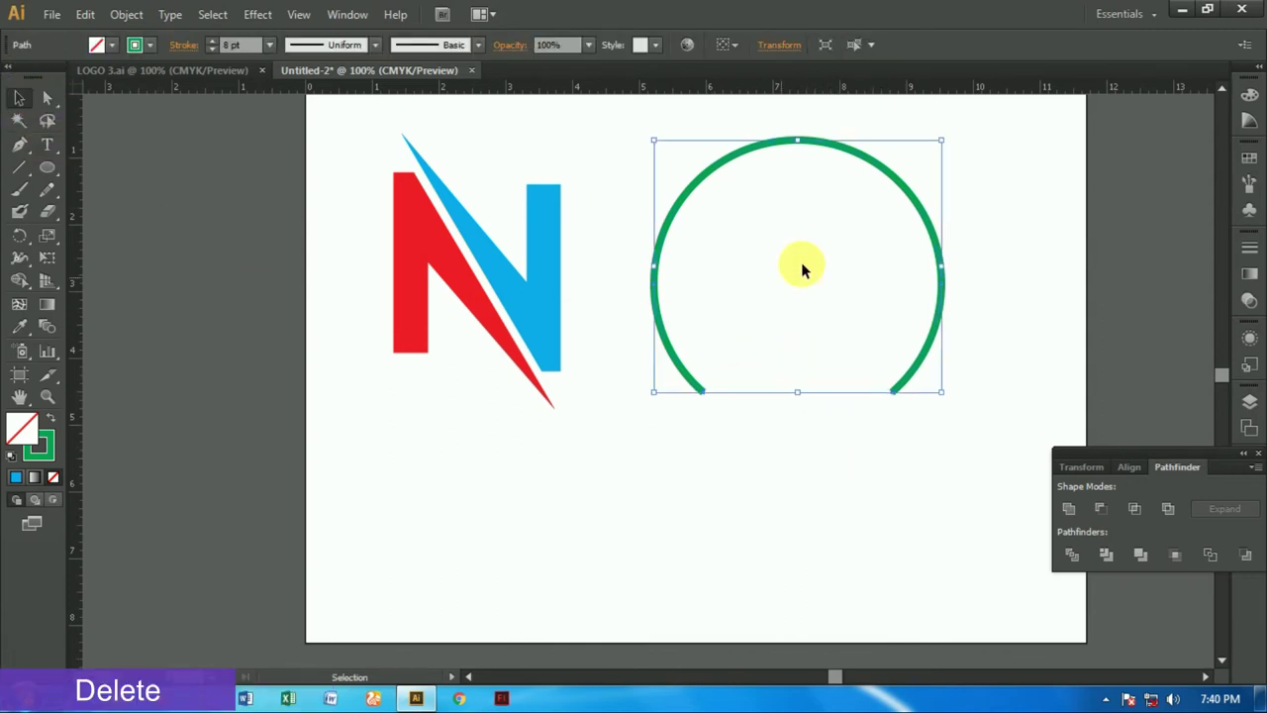
Move the green arc around the N, resize it to fit, and centre both horizontally
{"action": "left_click_drag", "start_coordinate": [912, 202], "coordinate": [603, 220]}
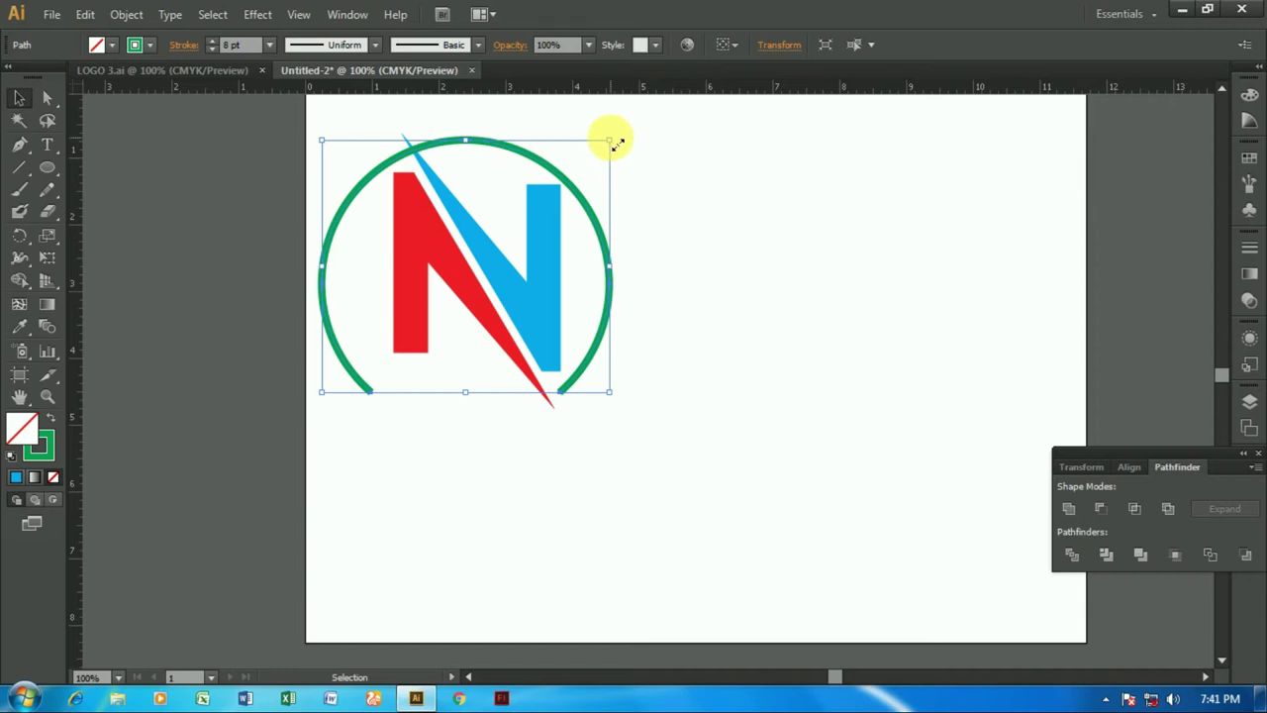
{"action": "left_click_drag", "start_coordinate": [610, 141], "coordinate": [560, 182]}
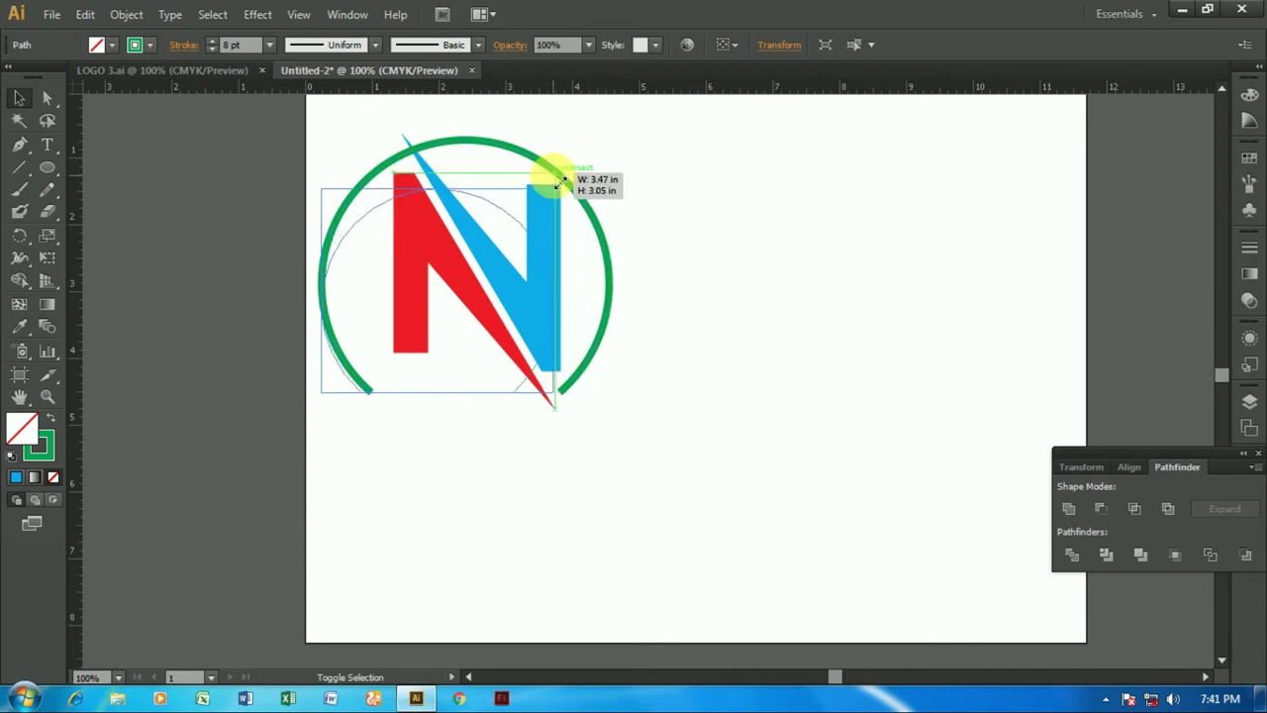
{"action": "left_click_drag", "start_coordinate": [562, 182], "coordinate": [614, 146]}
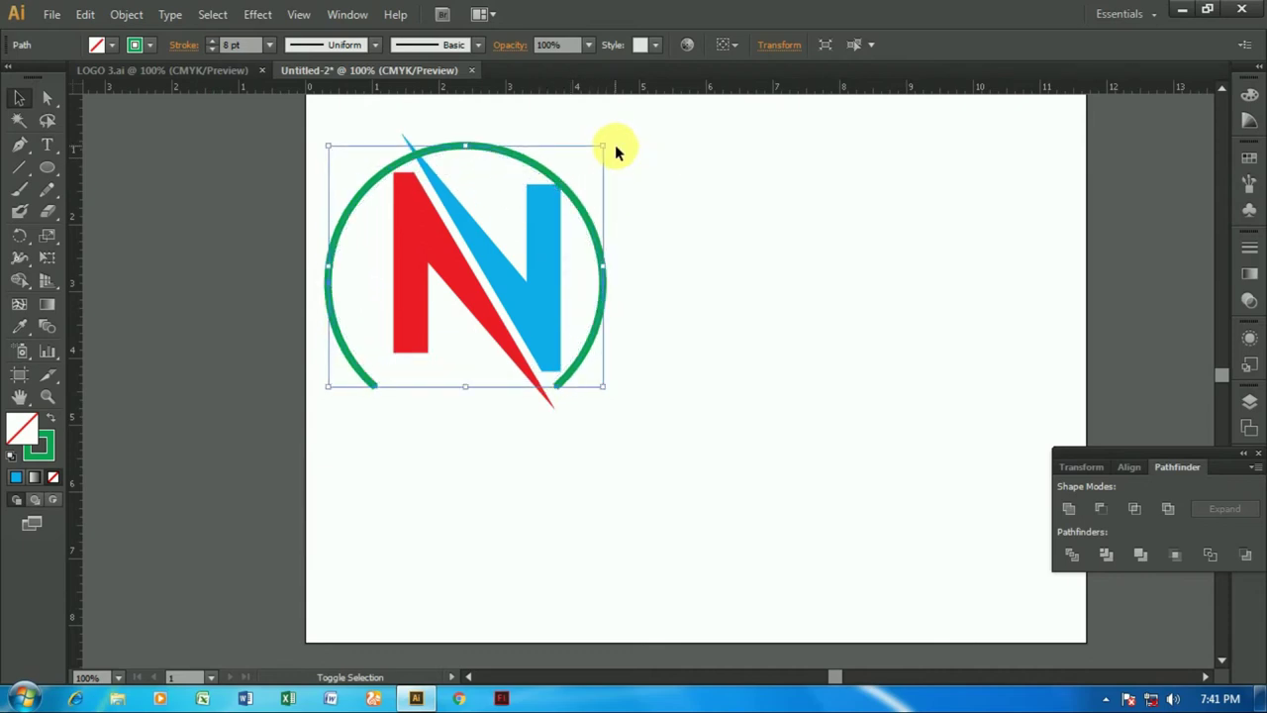
{"action": "left_click", "coordinate": [670, 291]}
{"action": "left_click", "coordinate": [394, 305]}
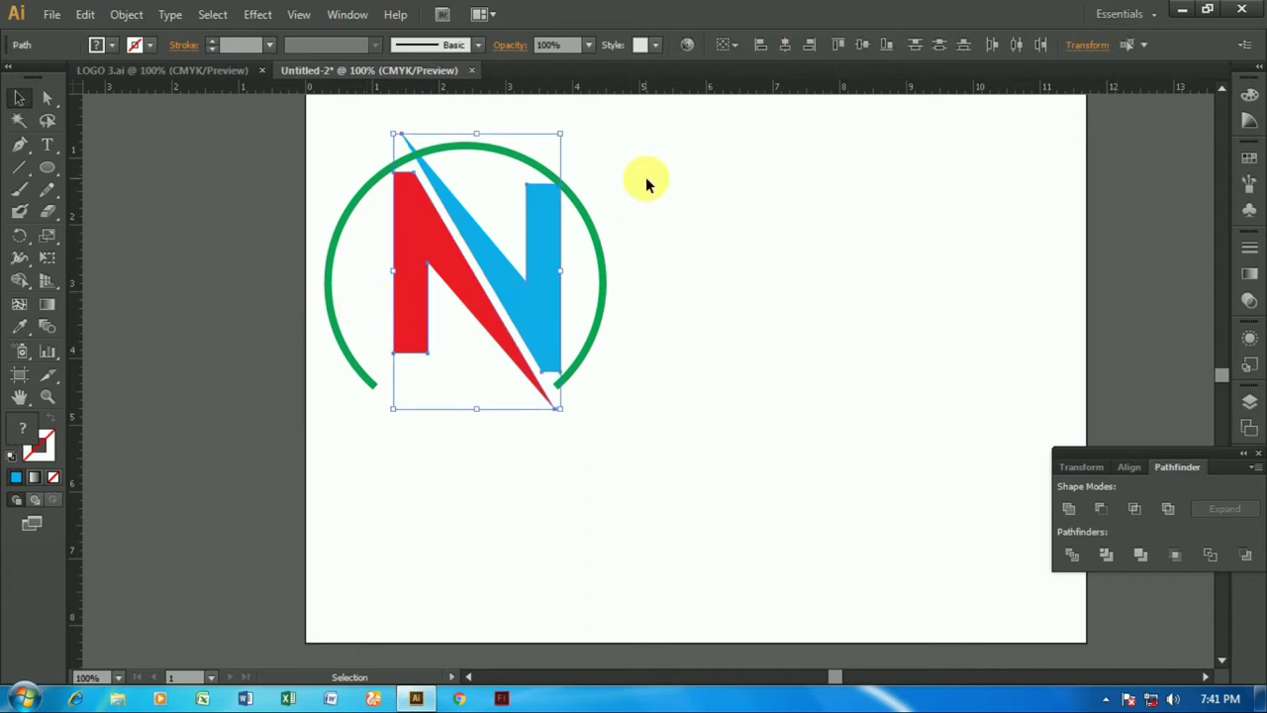
{"action": "left_click", "coordinate": [603, 269]}
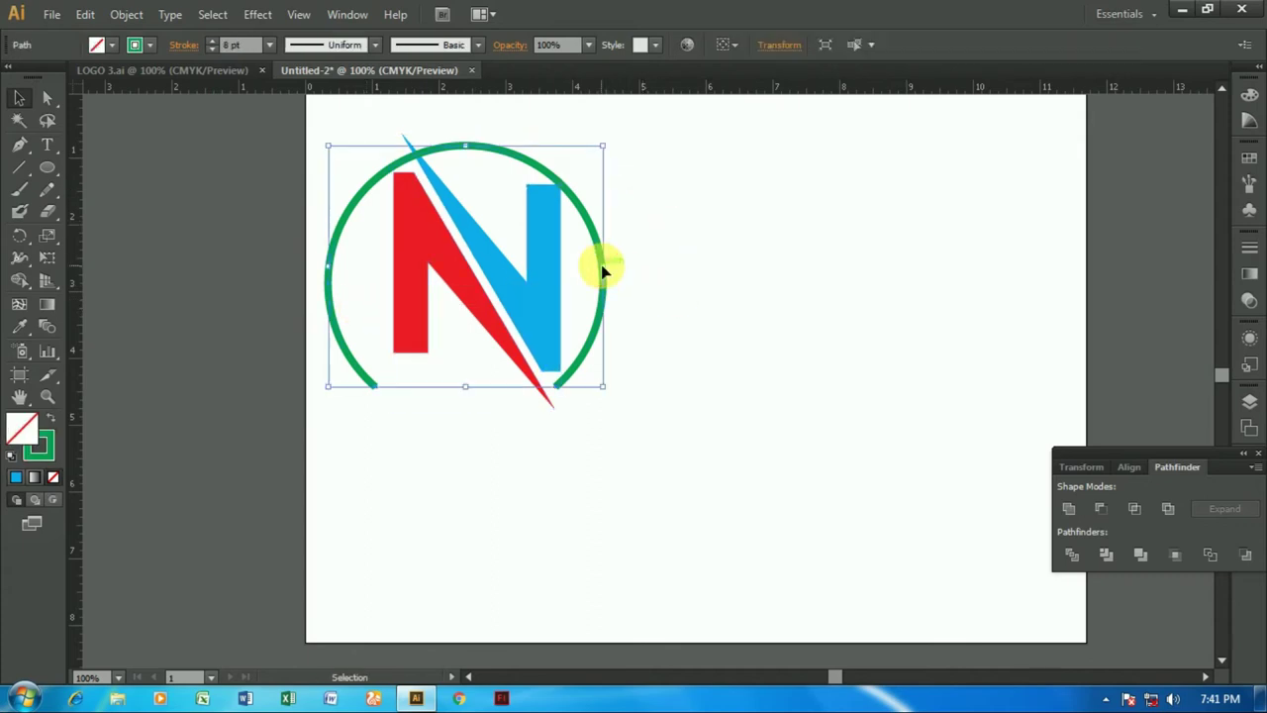
{"action": "left_click", "coordinate": [552, 273], "text": "shift"}
{"action": "left_click", "coordinate": [781, 43]}
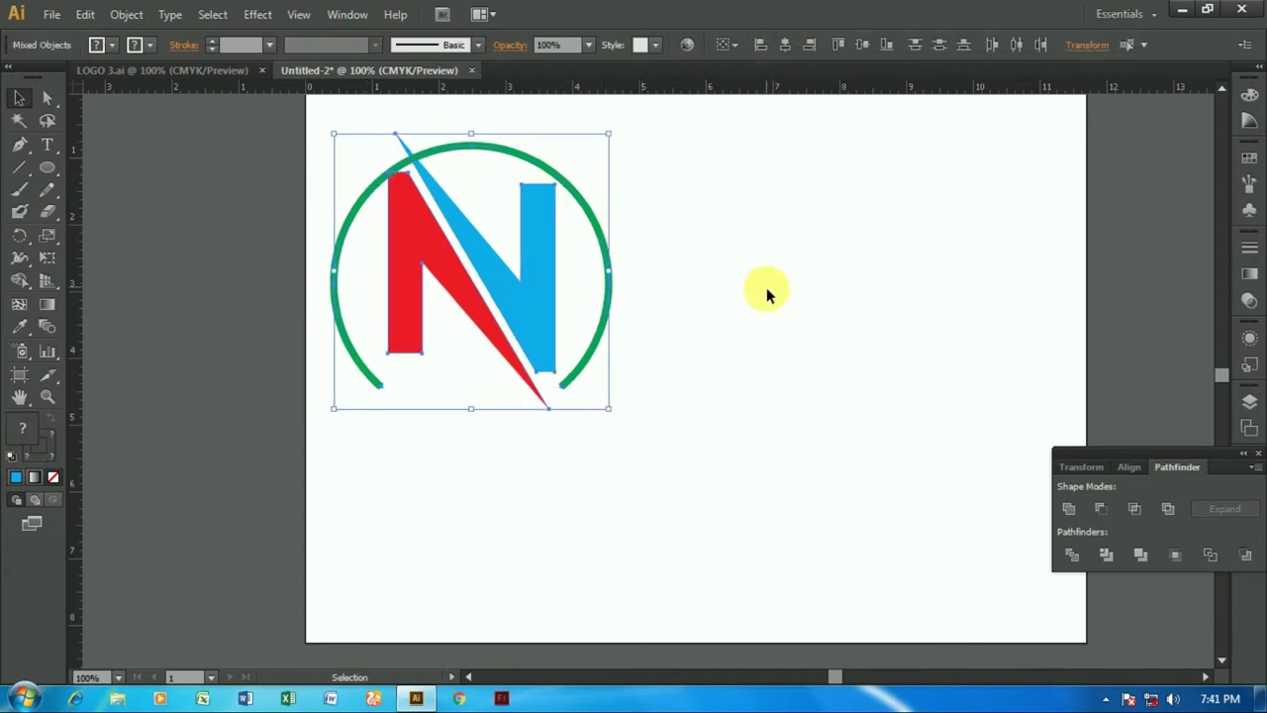
Fine-tune the arc's size around the N, nudging it up slightly
{"action": "left_click", "coordinate": [763, 291]}
{"action": "scroll", "coordinate": [613, 351], "scroll_direction": "down", "scroll_amount": 1}
{"action": "left_click", "coordinate": [537, 310]}
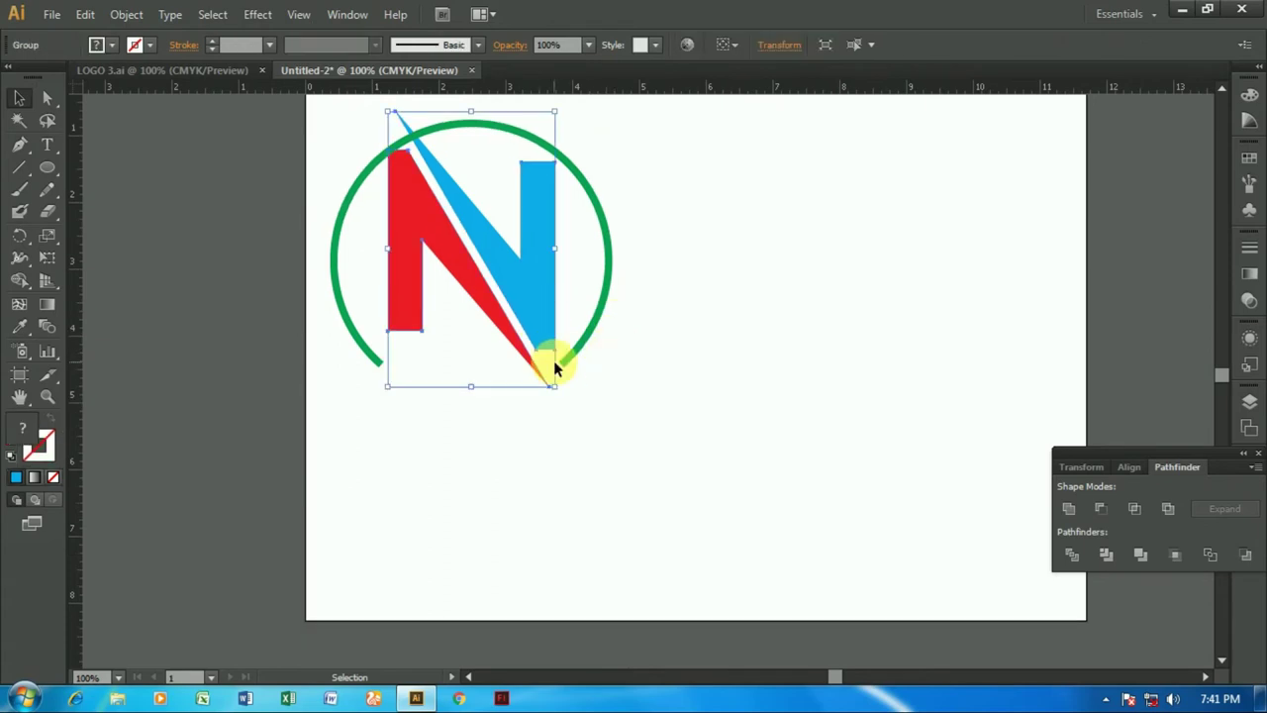
{"action": "left_click", "coordinate": [607, 344]}
{"action": "left_click_drag", "start_coordinate": [610, 366], "coordinate": [598, 352]}
{"action": "left_click", "coordinate": [691, 376]}
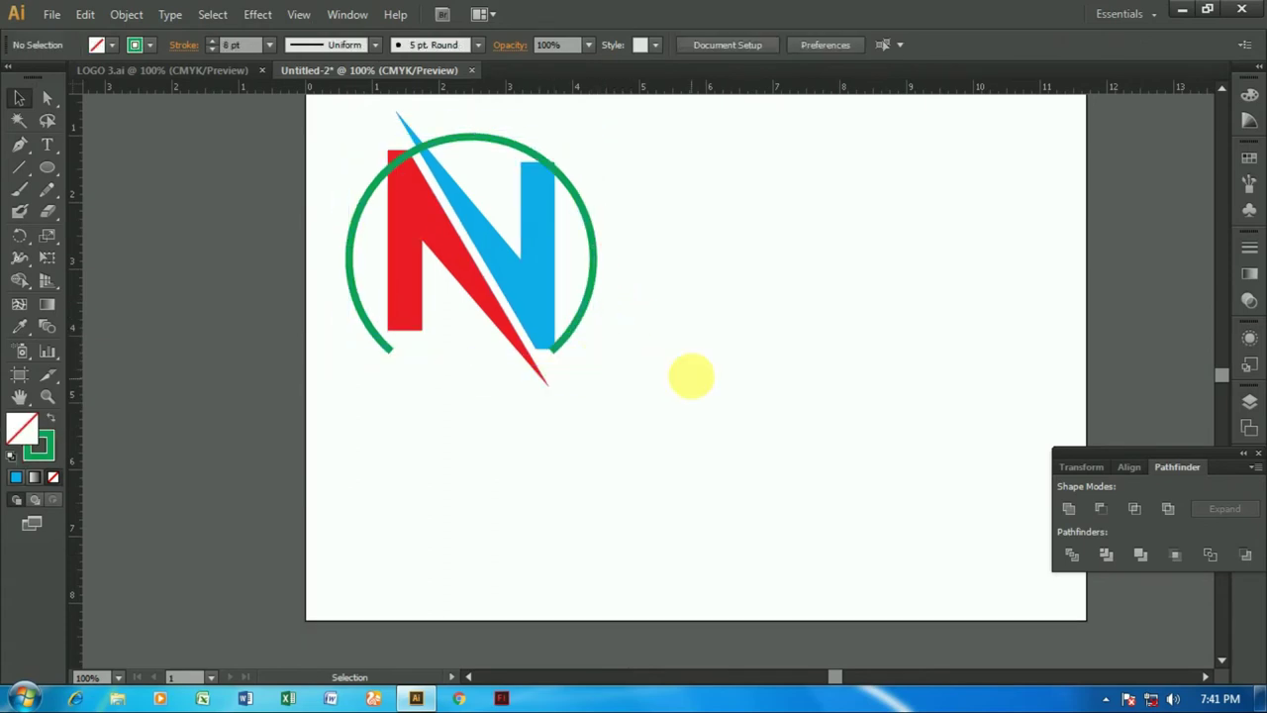
{"action": "left_click", "coordinate": [589, 291]}
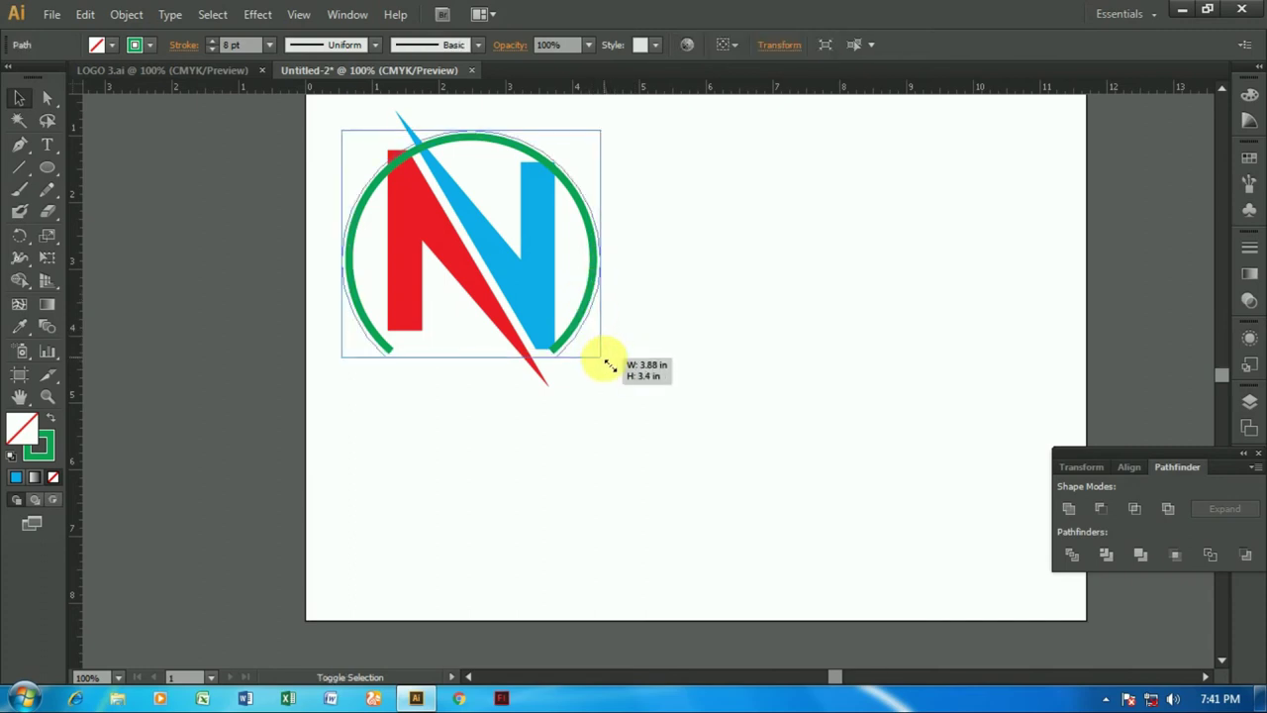
{"action": "left_click_drag", "start_coordinate": [593, 353], "coordinate": [607, 360]}
{"action": "key", "text": "Up"}
{"action": "key", "text": "Up"}
{"action": "key", "text": "Up"}
{"action": "key", "text": "Up"}
{"action": "key", "text": "Up"}
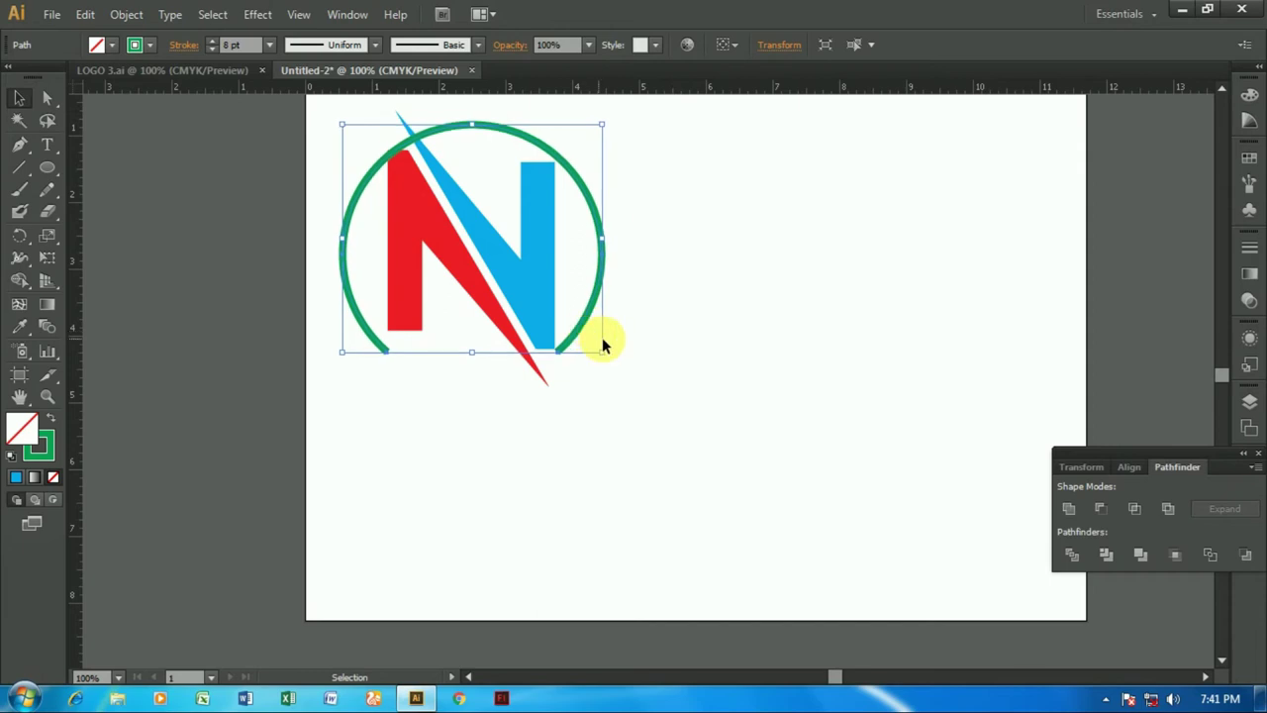
{"action": "left_click", "coordinate": [653, 368]}
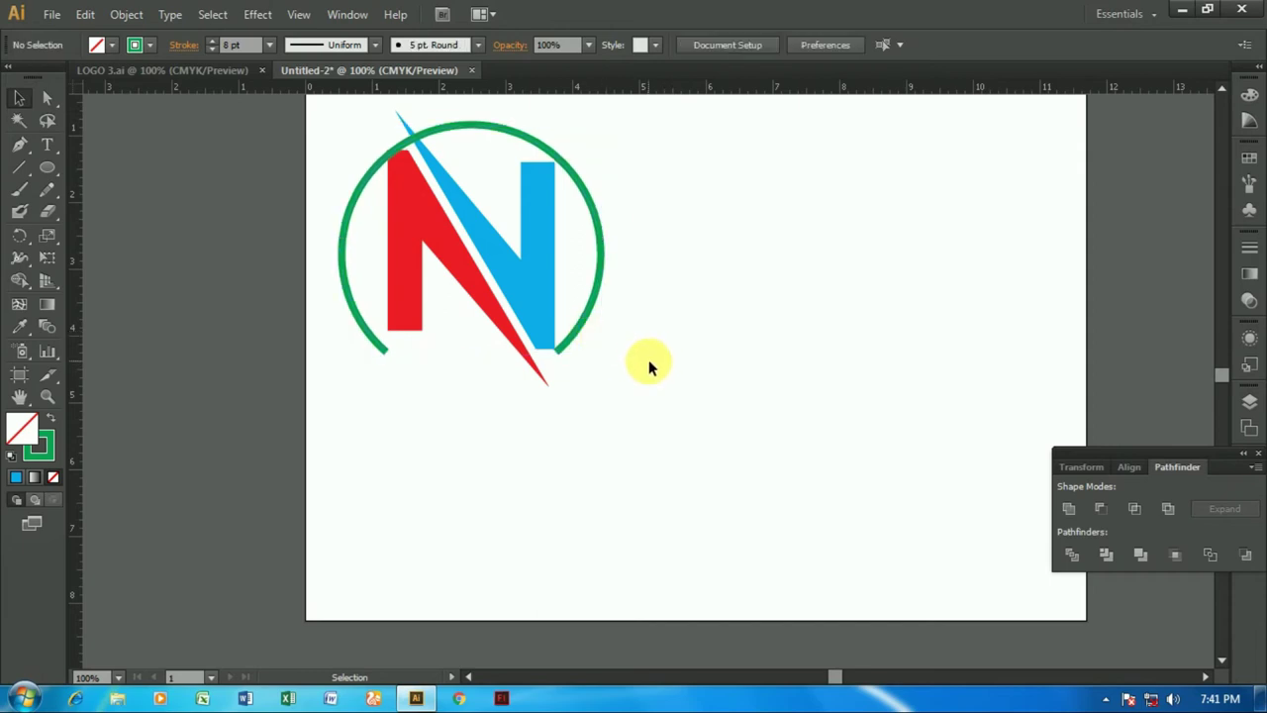
{"action": "left_click", "coordinate": [595, 323]}
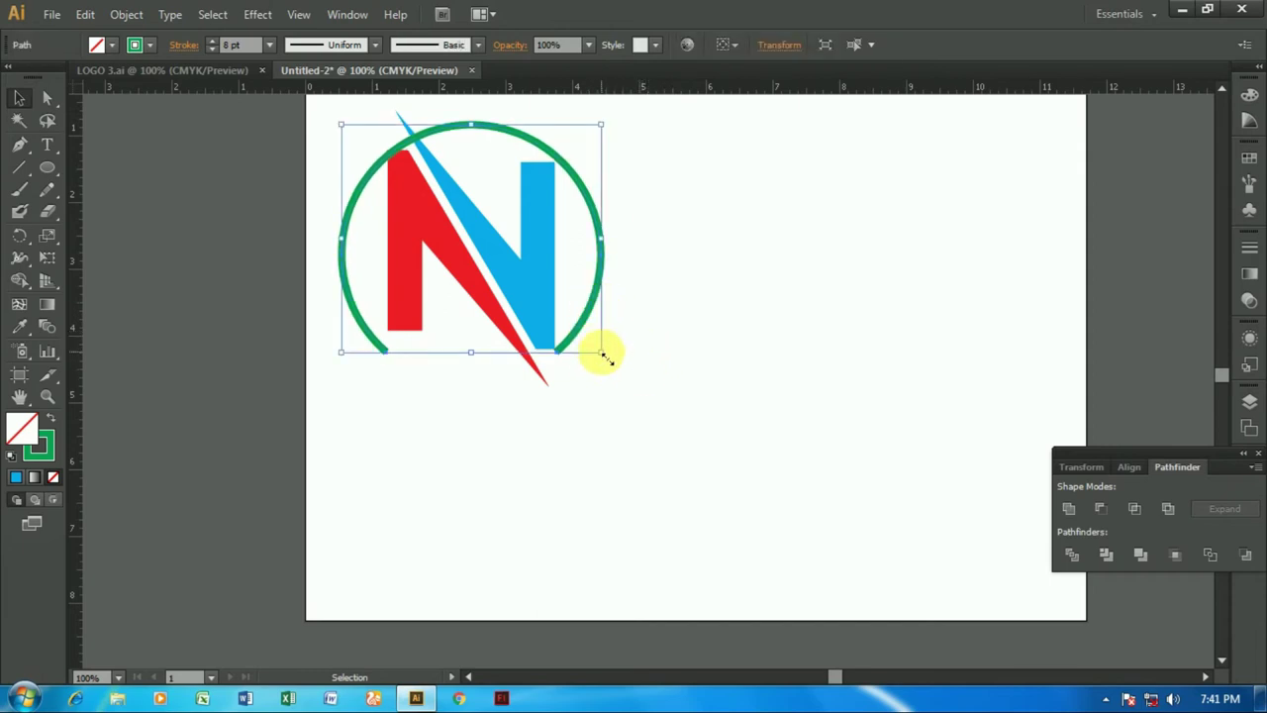
{"action": "left_click_drag", "start_coordinate": [601, 352], "coordinate": [613, 361]}
{"action": "left_click", "coordinate": [656, 373]}
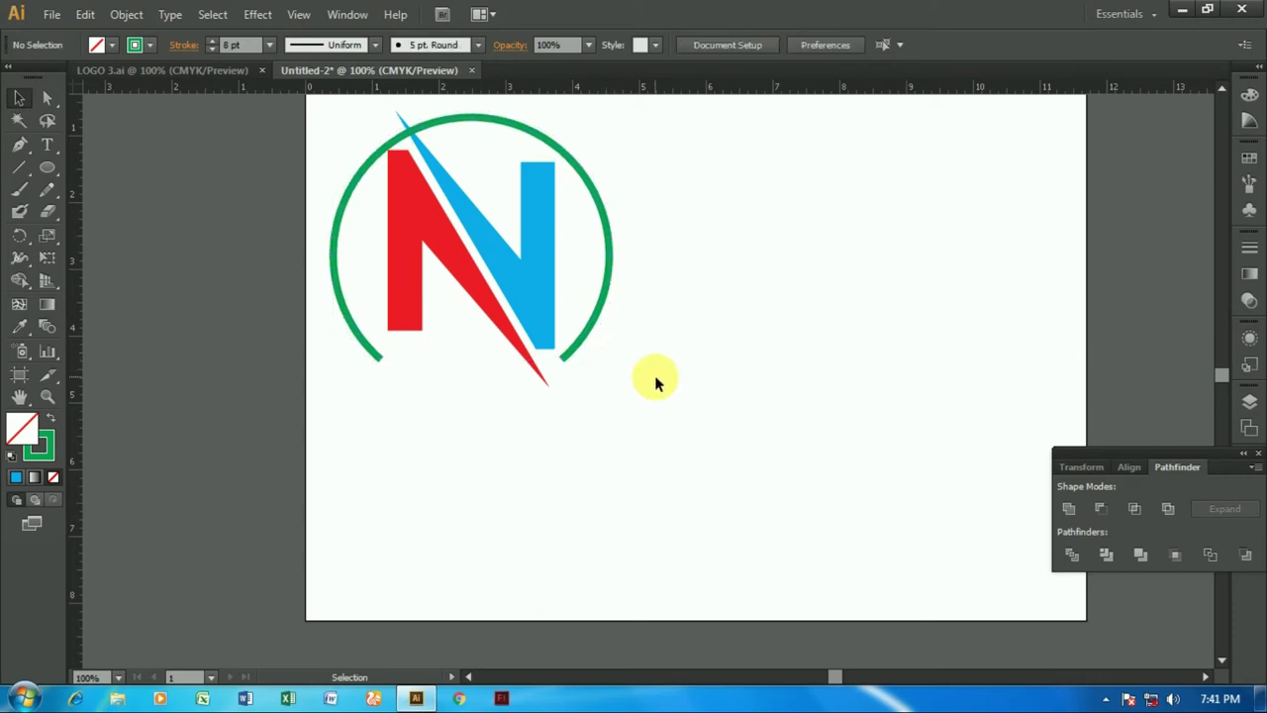
Scale the whole logo down and move it up and to the left
{"action": "left_click_drag", "start_coordinate": [734, 211], "coordinate": [485, 347]}
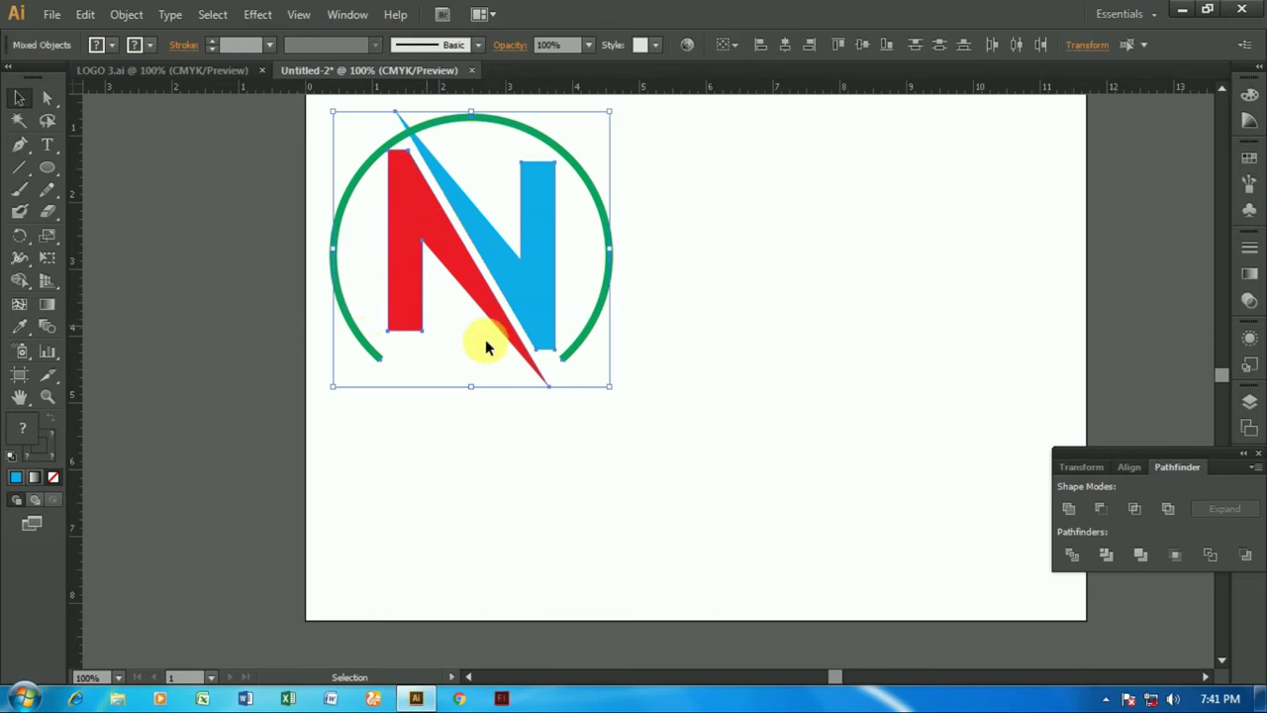
{"action": "left_click_drag", "start_coordinate": [610, 388], "coordinate": [576, 354]}
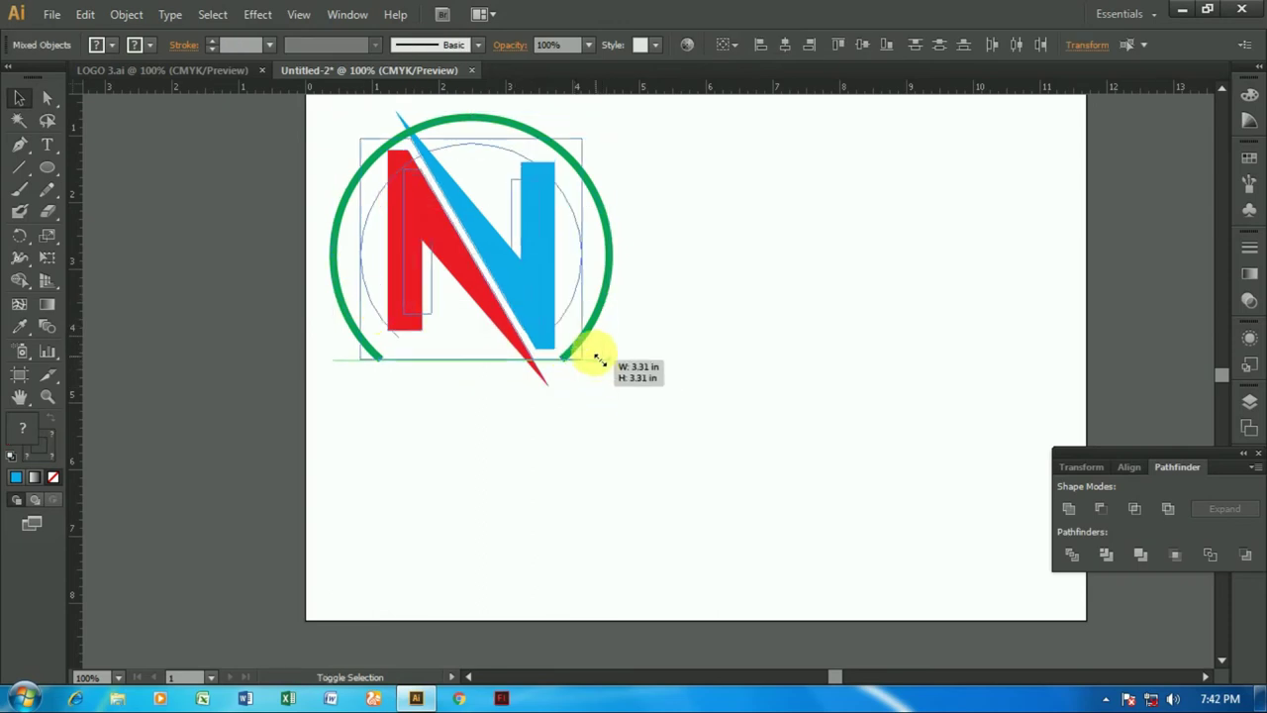
{"action": "left_click", "coordinate": [673, 376]}
{"action": "scroll", "coordinate": [673, 380], "scroll_direction": "up", "scroll_amount": 1}
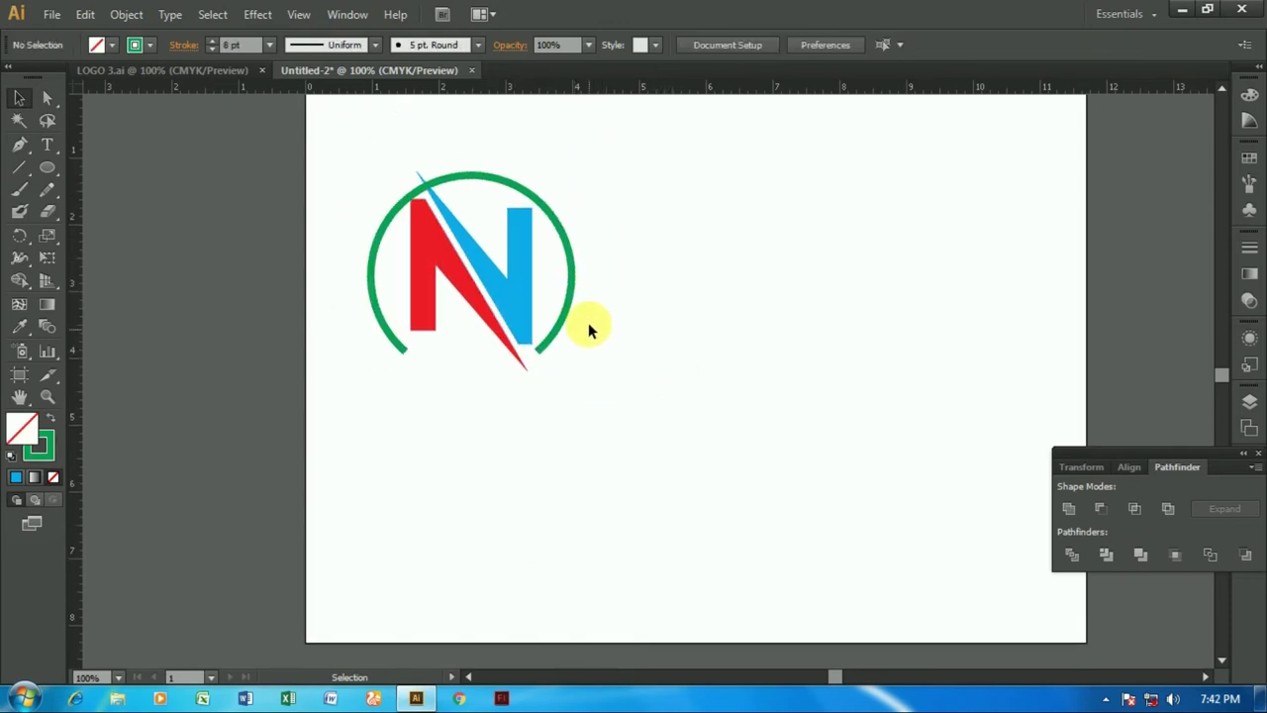
{"action": "left_click", "coordinate": [535, 325]}
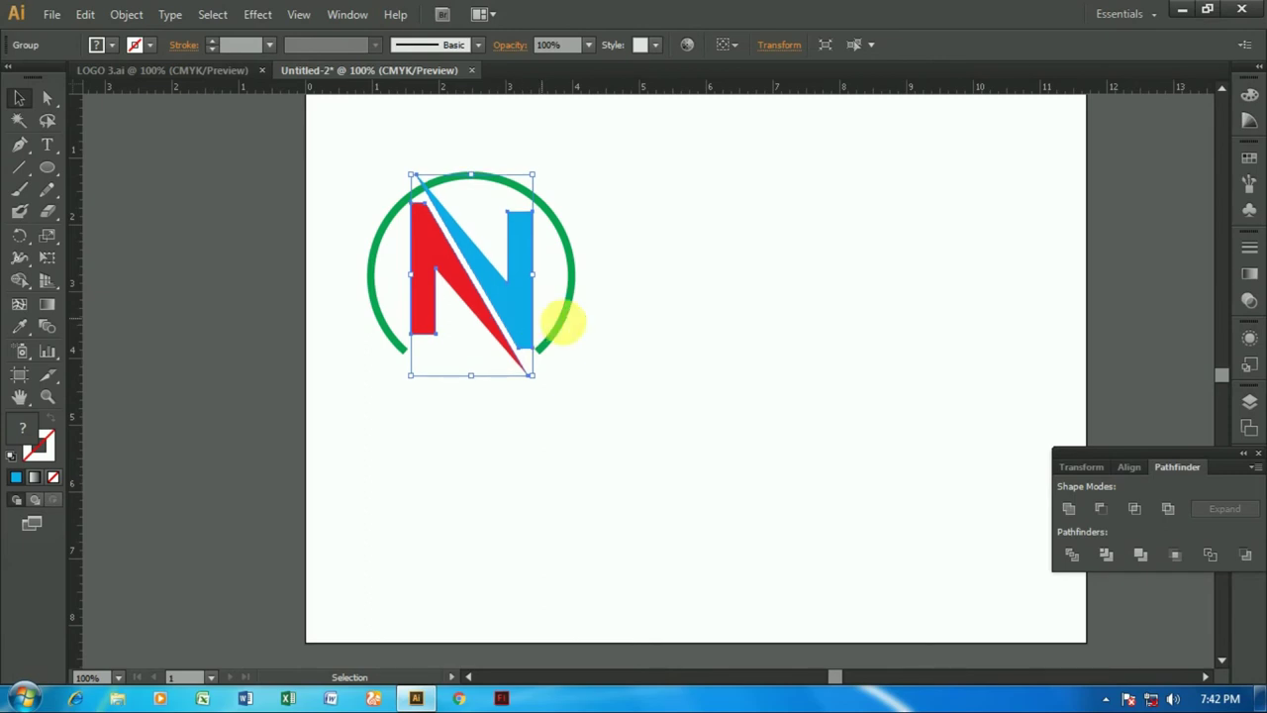
{"action": "left_click", "coordinate": [674, 328]}
{"action": "left_click_drag", "start_coordinate": [333, 191], "coordinate": [594, 359]}
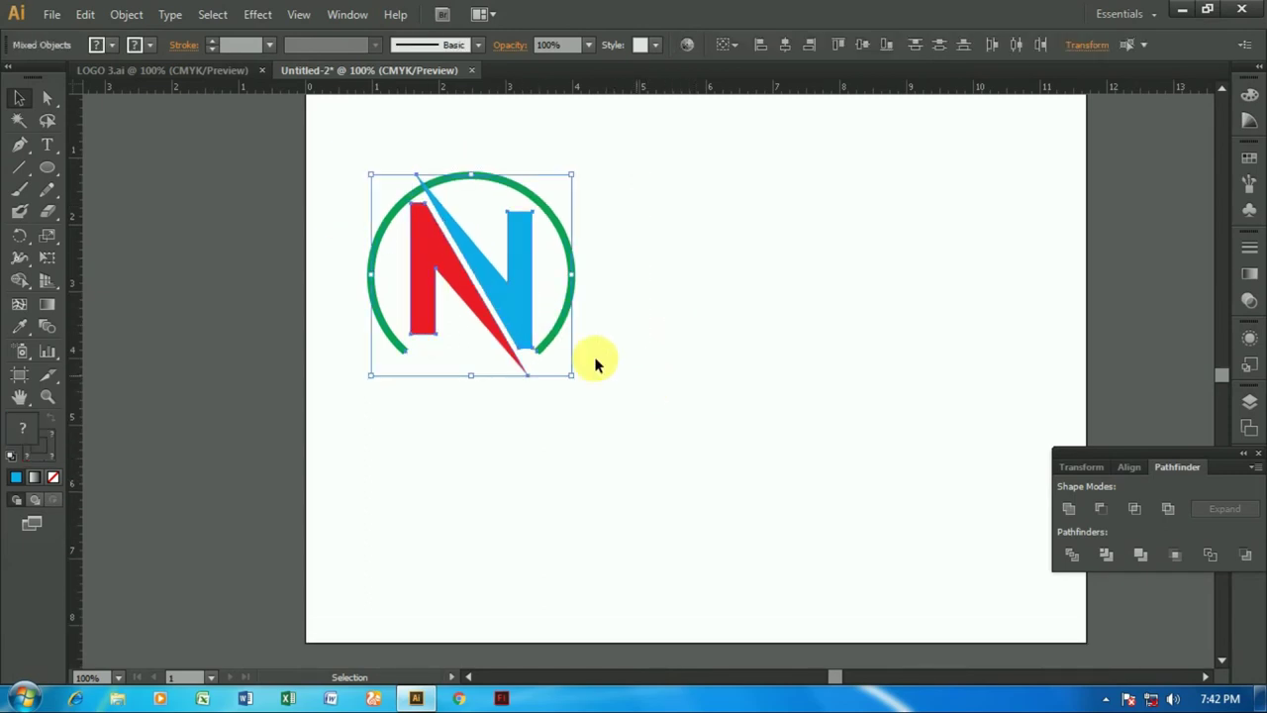
{"action": "left_click_drag", "start_coordinate": [565, 317], "coordinate": [551, 267]}
{"action": "left_click", "coordinate": [416, 432]}
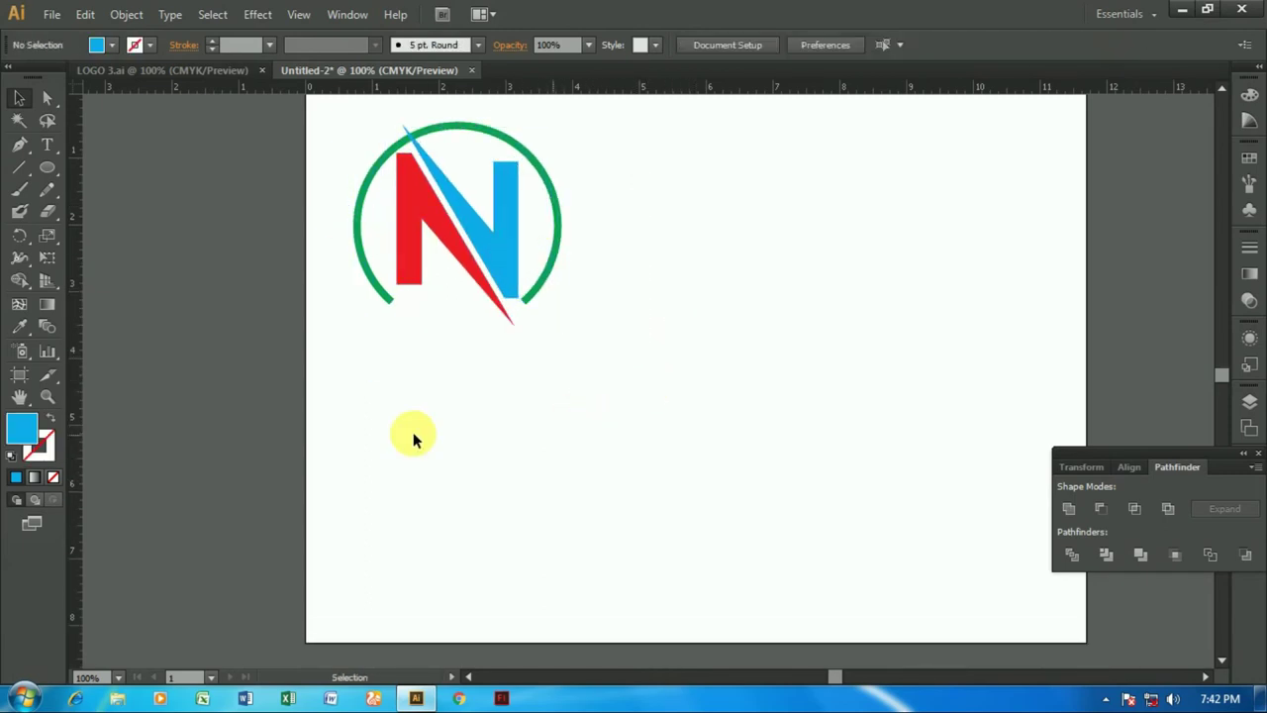
Start a 48 pt COMPANY NAME text line below the logo
{"action": "left_click", "coordinate": [46, 144]}
{"action": "left_click", "coordinate": [373, 405]}
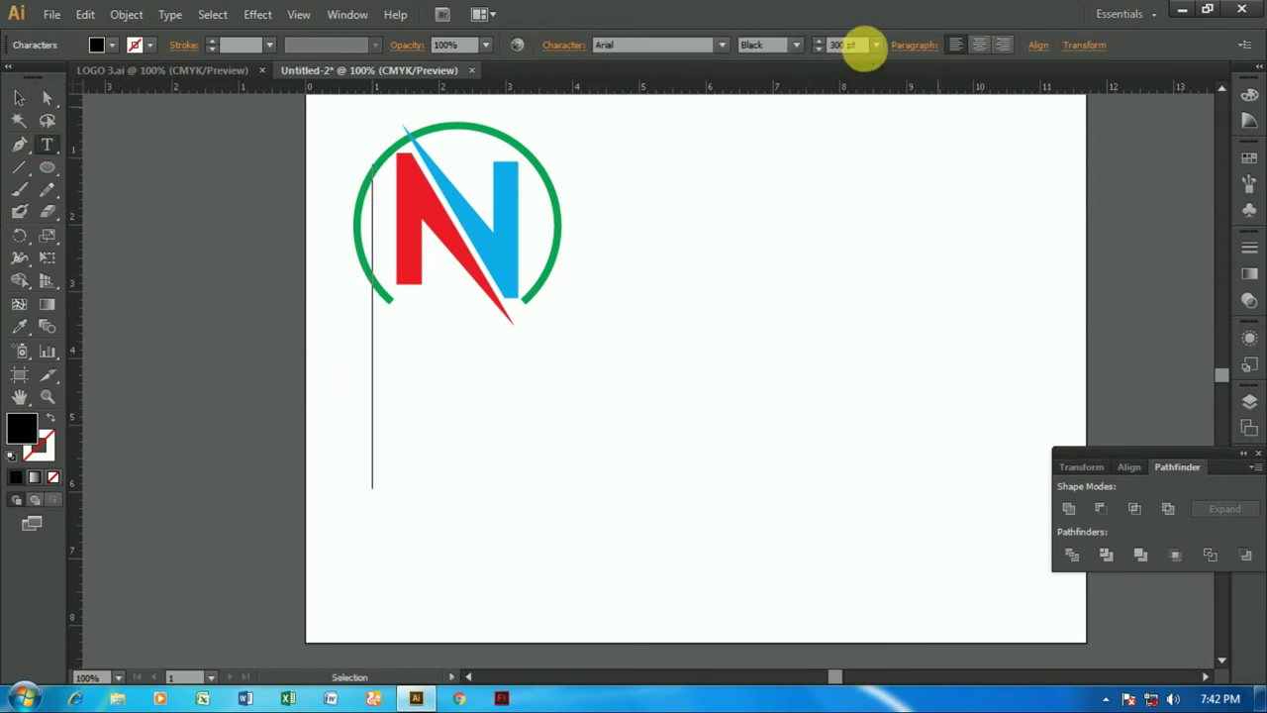
{"action": "left_click", "coordinate": [875, 44]}
{"action": "left_click", "coordinate": [897, 335]}
{"action": "type", "text": "COMPANY NAME"}
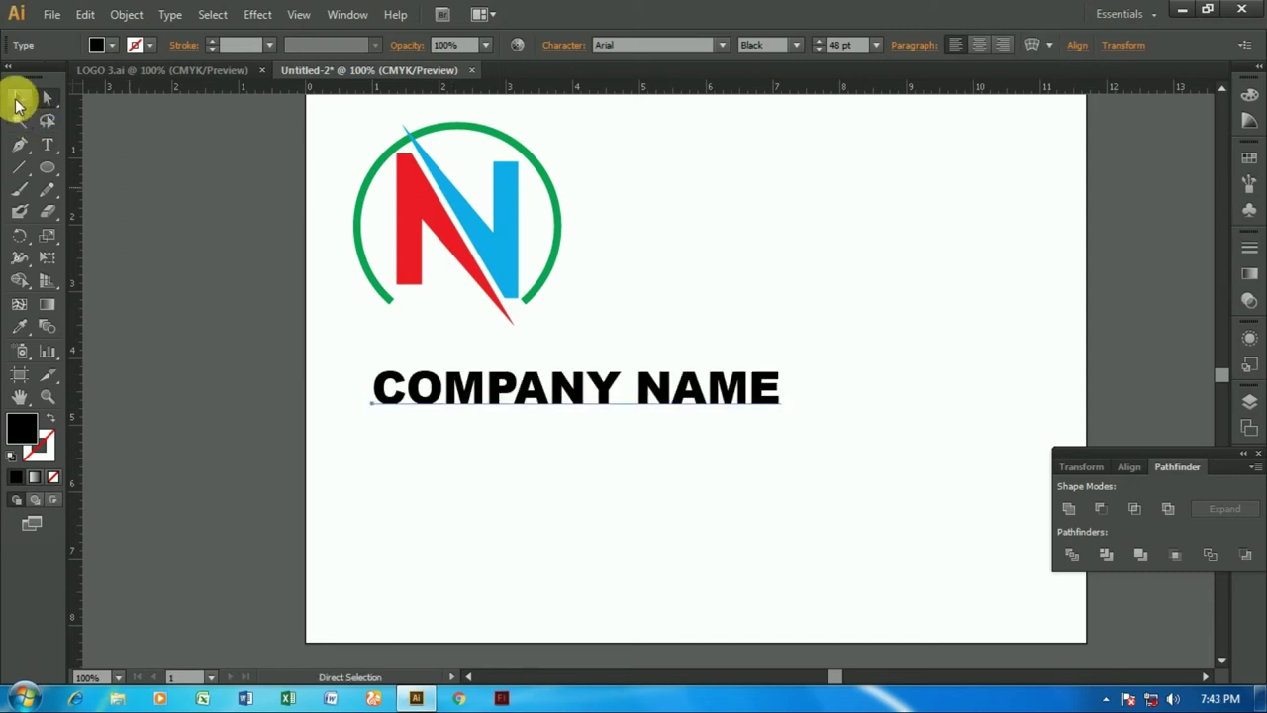
Place COMPANY NAME under the logo, centre the logo over it, and add a TAGLINE line
{"action": "left_click", "coordinate": [18, 98]}
{"action": "left_click_drag", "start_coordinate": [554, 381], "coordinate": [489, 341]}
{"action": "left_click", "coordinate": [533, 242]}
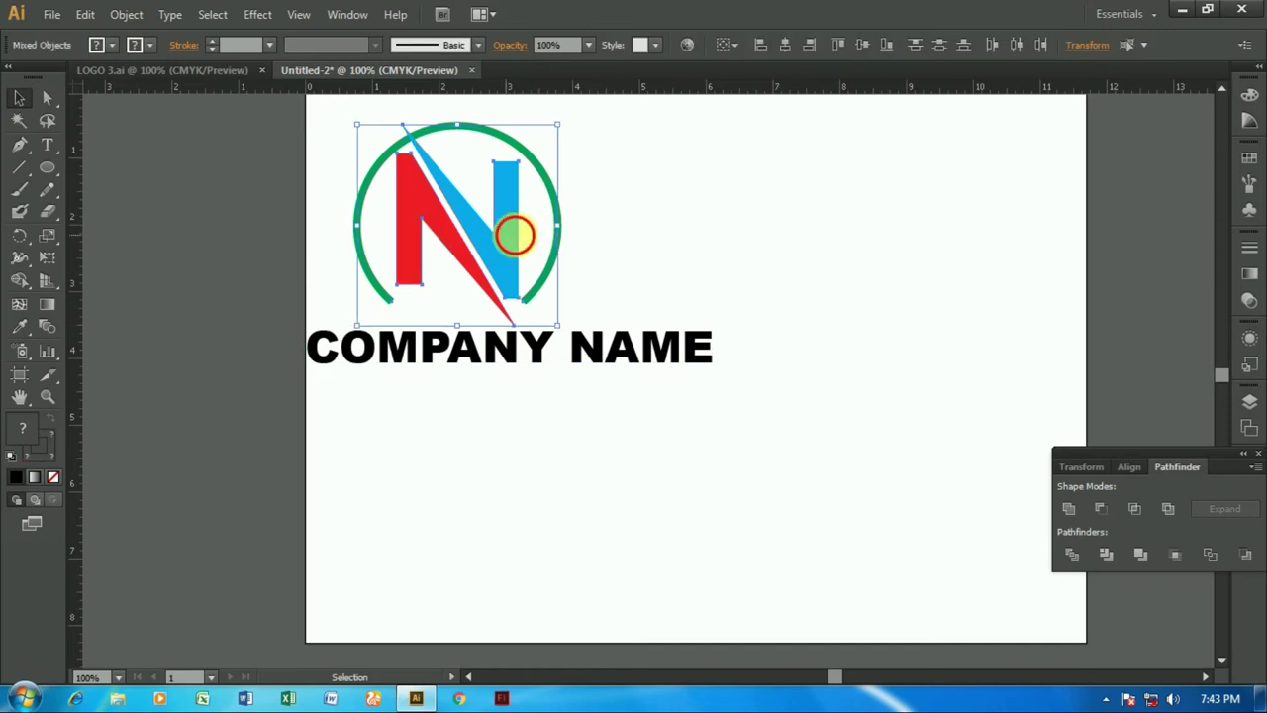
{"action": "left_click_drag", "start_coordinate": [515, 235], "coordinate": [576, 235]}
{"action": "left_click_drag", "start_coordinate": [503, 356], "coordinate": [525, 360]}
{"action": "left_click", "coordinate": [44, 150]}
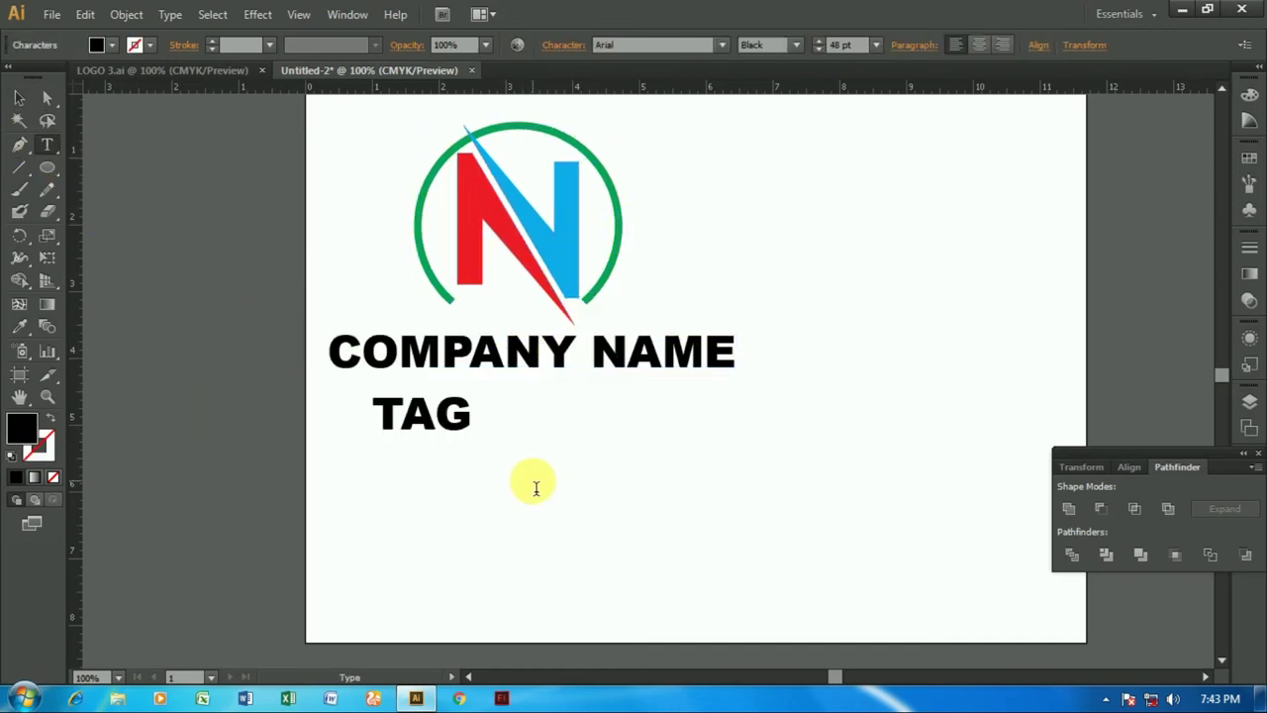
{"action": "left_click", "coordinate": [19, 97]}
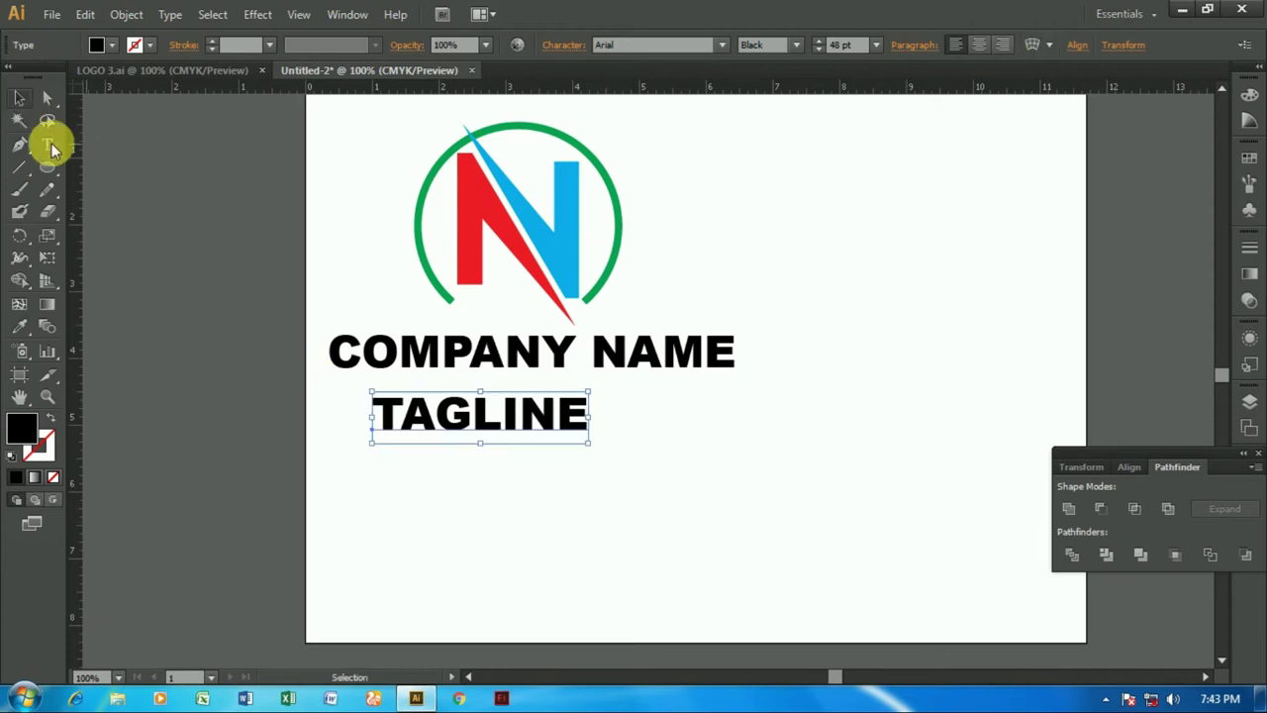
Move TAGLINE right and set it to Century Gothic Regular at 36 pt
{"action": "left_click_drag", "start_coordinate": [478, 419], "coordinate": [544, 417]}
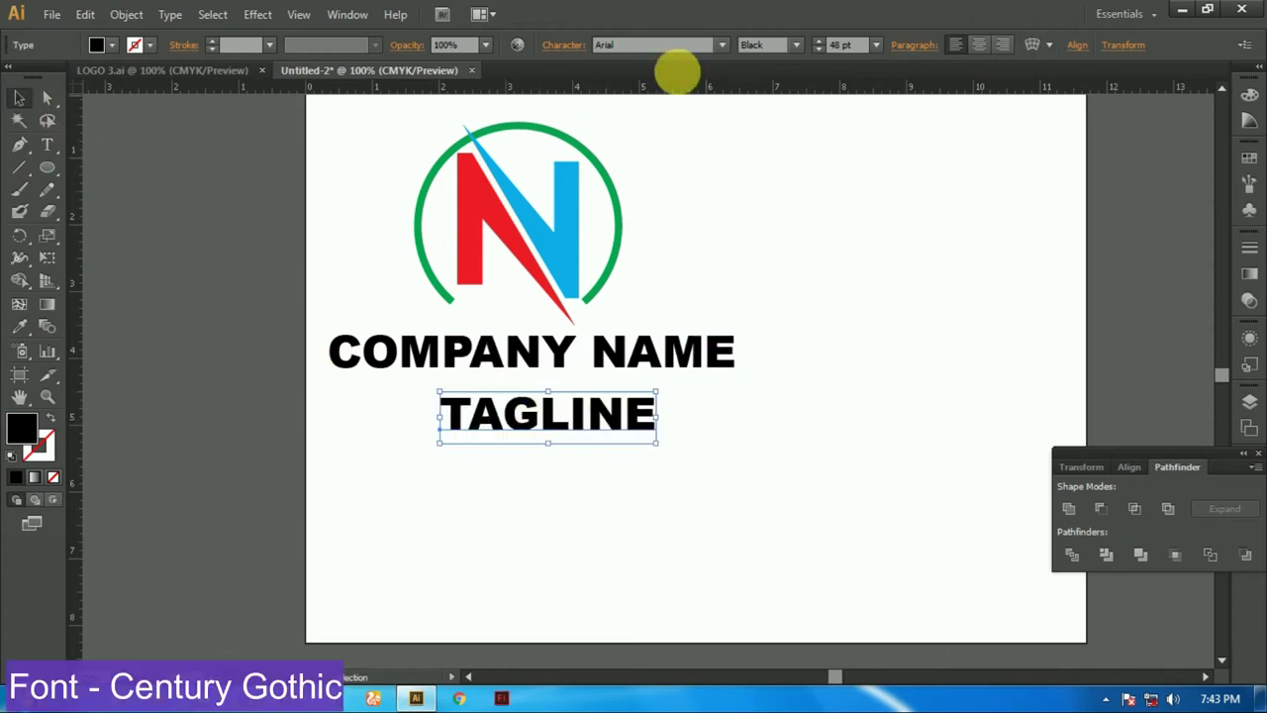
{"action": "left_click", "coordinate": [651, 47]}
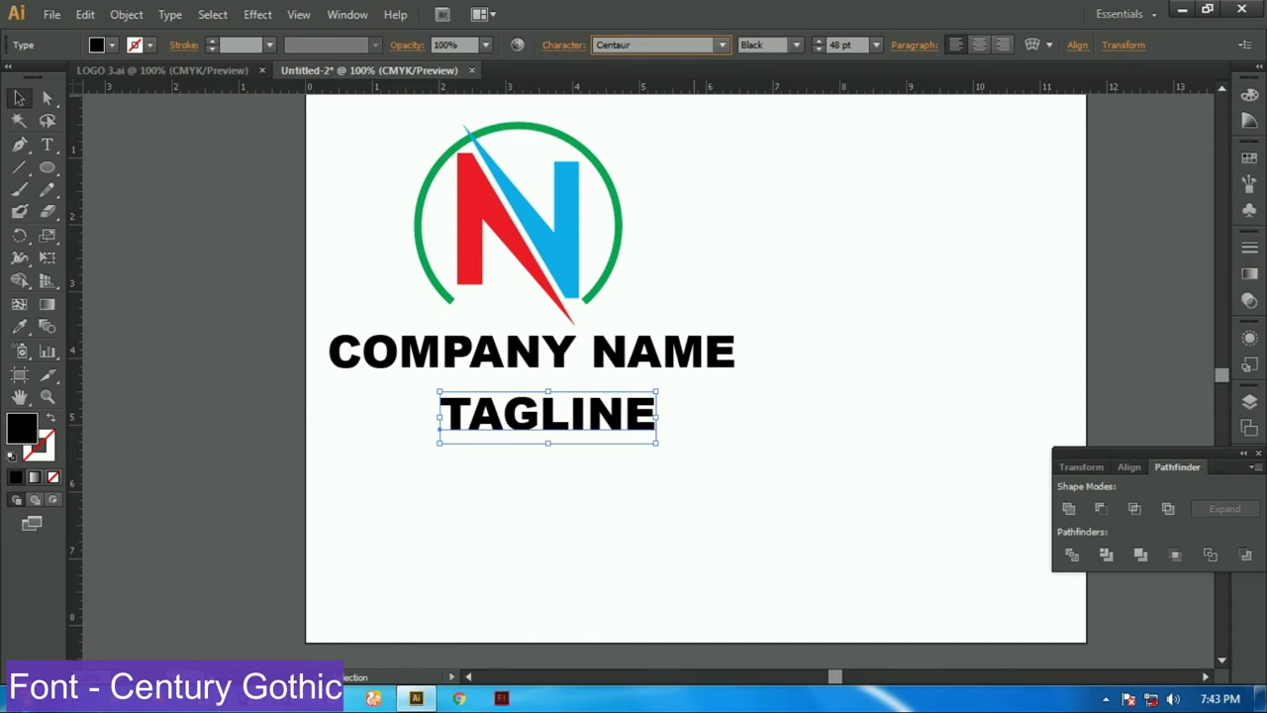
{"action": "type", "text": "Century Gothic"}
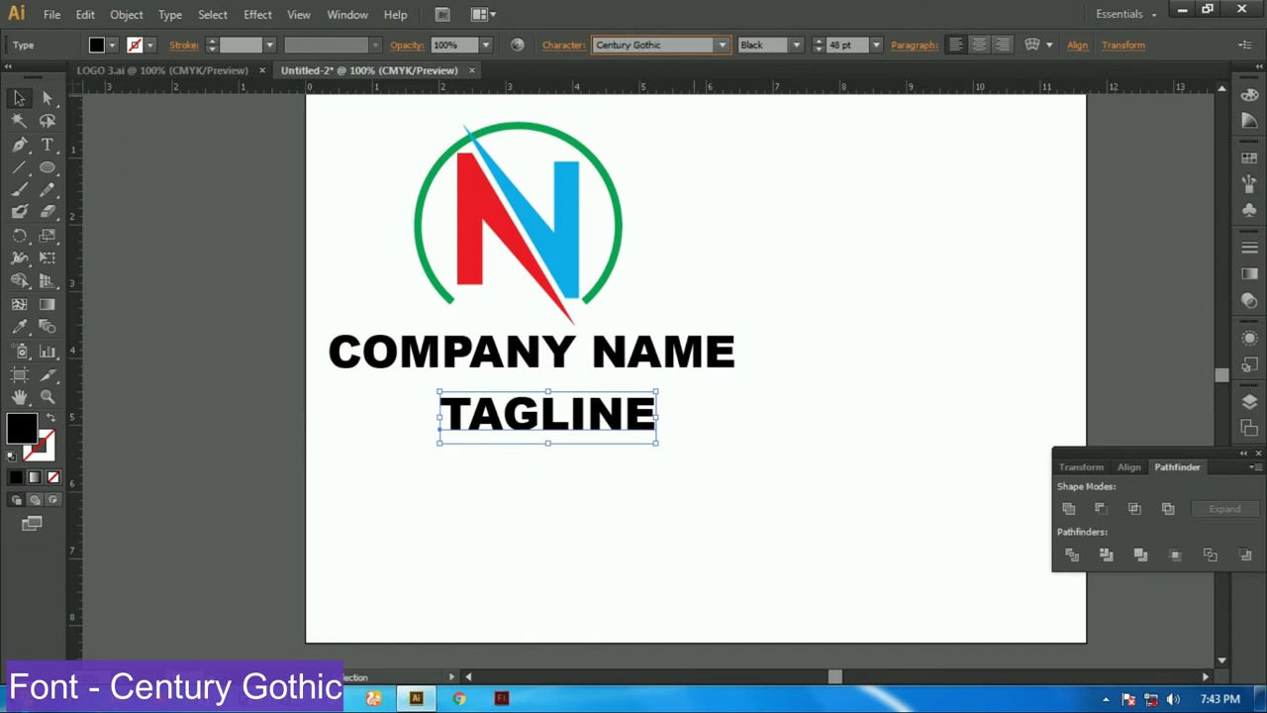
{"action": "key", "text": "Return"}
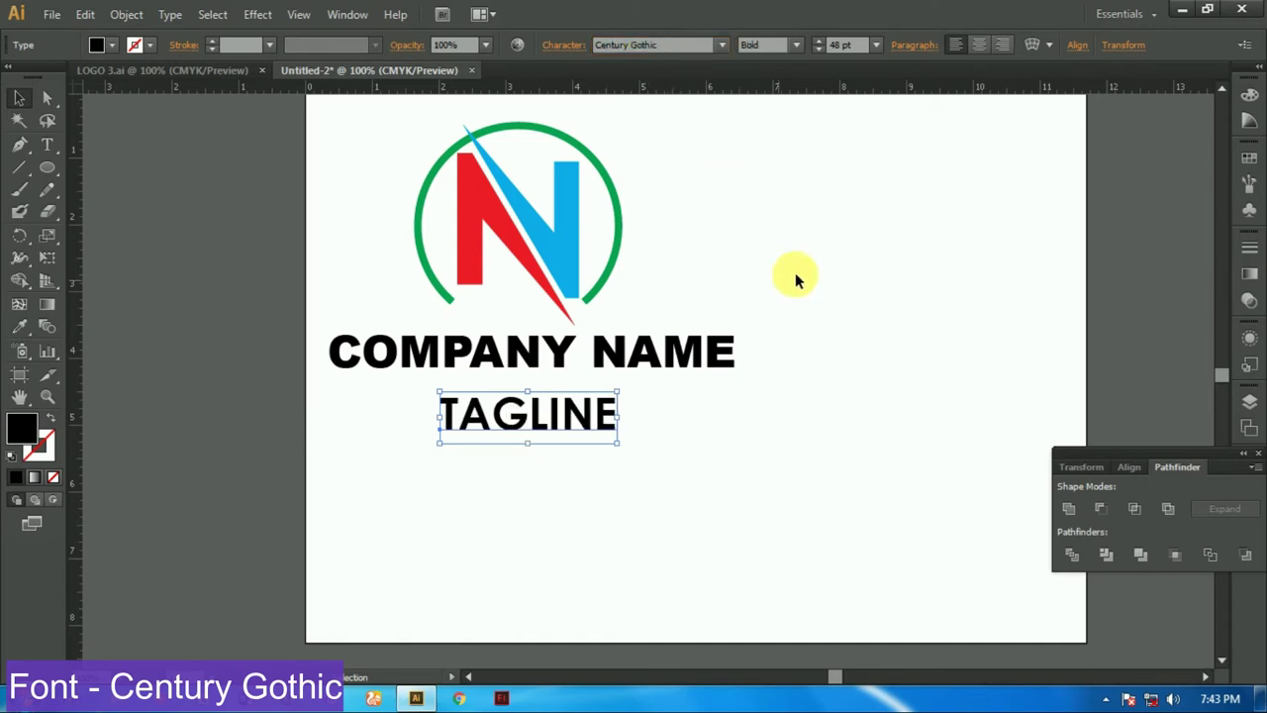
{"action": "left_click", "coordinate": [796, 45]}
{"action": "left_click", "coordinate": [770, 65]}
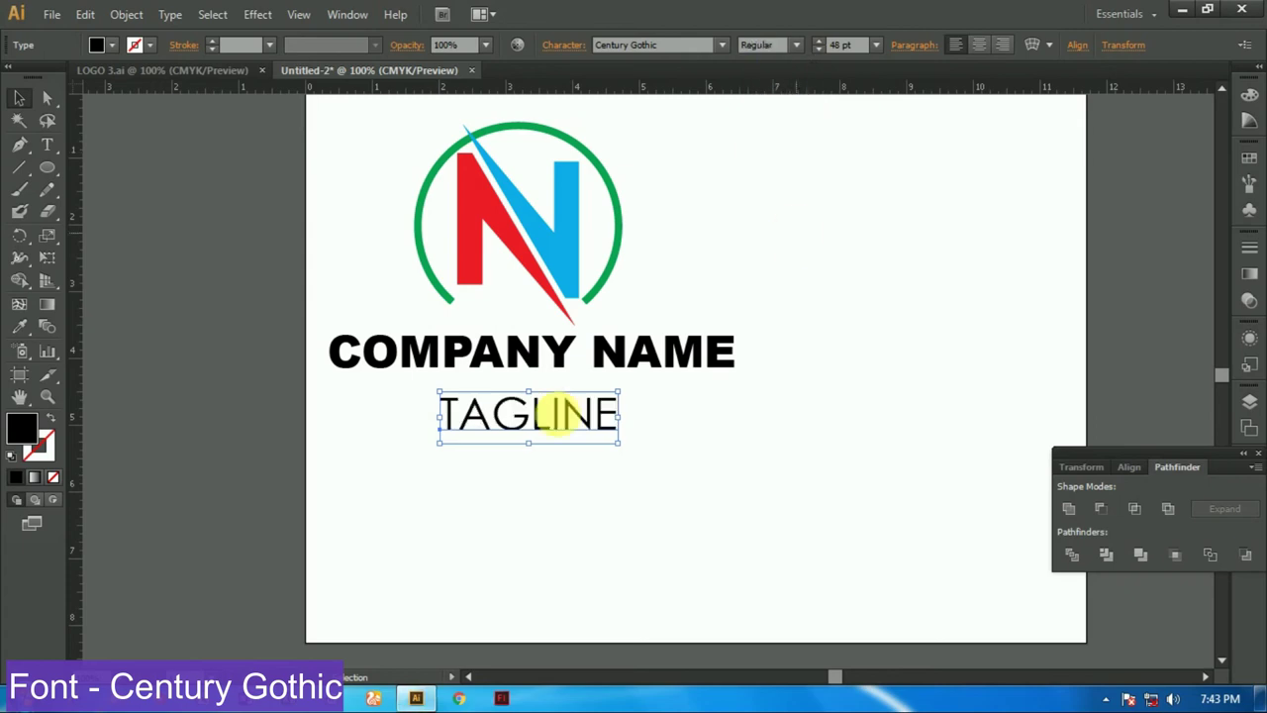
{"action": "left_click", "coordinate": [876, 44]}
{"action": "left_click", "coordinate": [896, 293]}
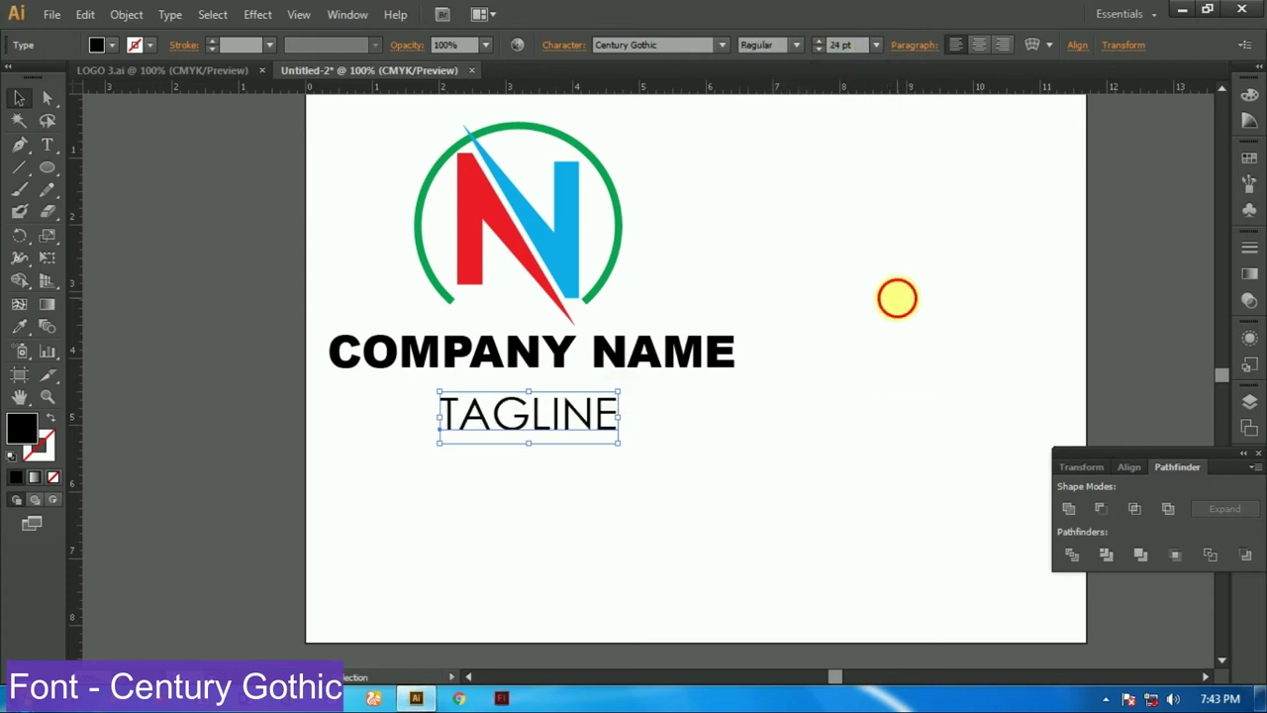
{"action": "left_click", "coordinate": [876, 45]}
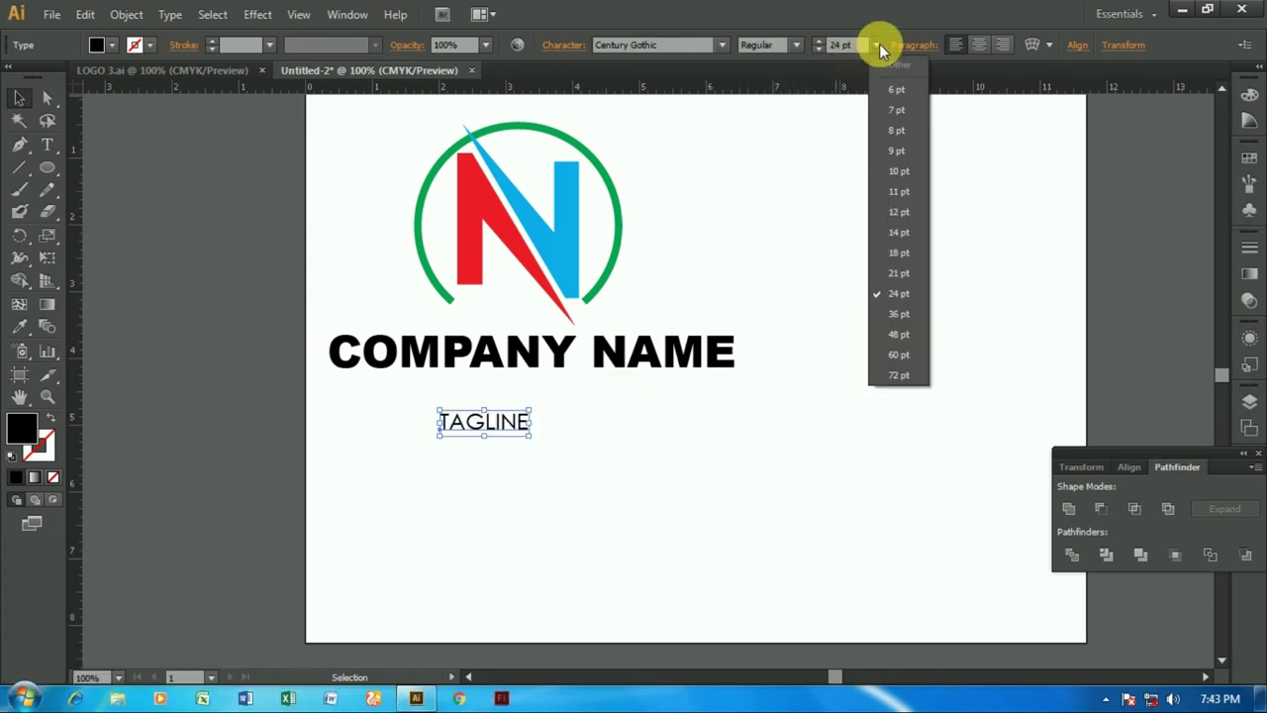
{"action": "left_click", "coordinate": [897, 310]}
{"action": "left_click", "coordinate": [683, 352]}
{"action": "left_click", "coordinate": [609, 44]}
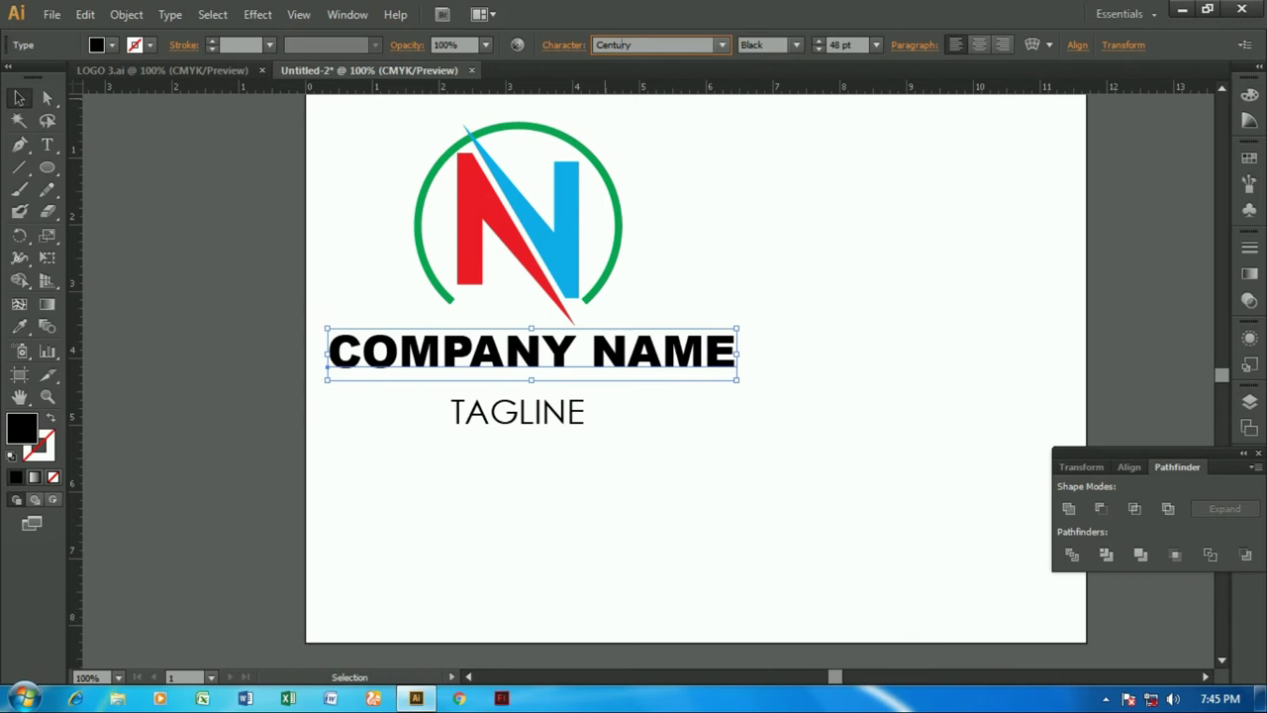
Apply Century Gothic Bold to COMPANY NAME, then reselect the text beneath the logo
{"action": "key", "text": "Return"}
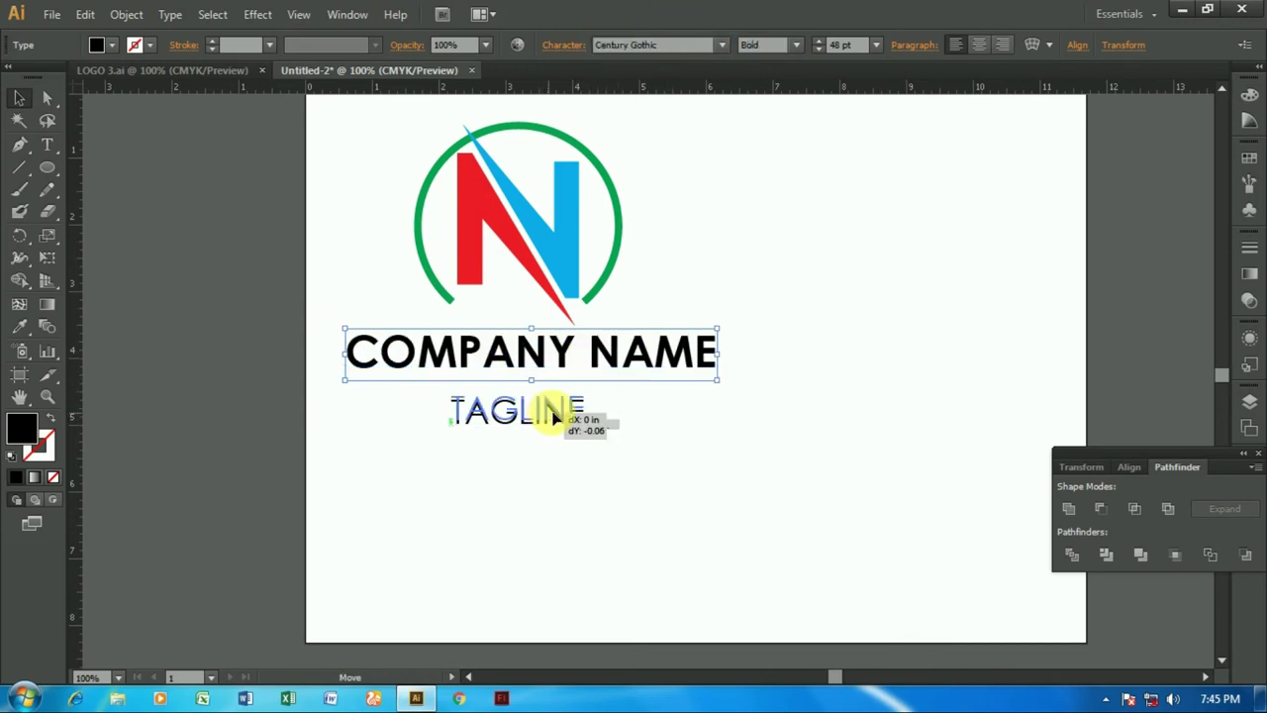
{"action": "left_click", "coordinate": [557, 416]}
{"action": "left_click", "coordinate": [638, 352]}
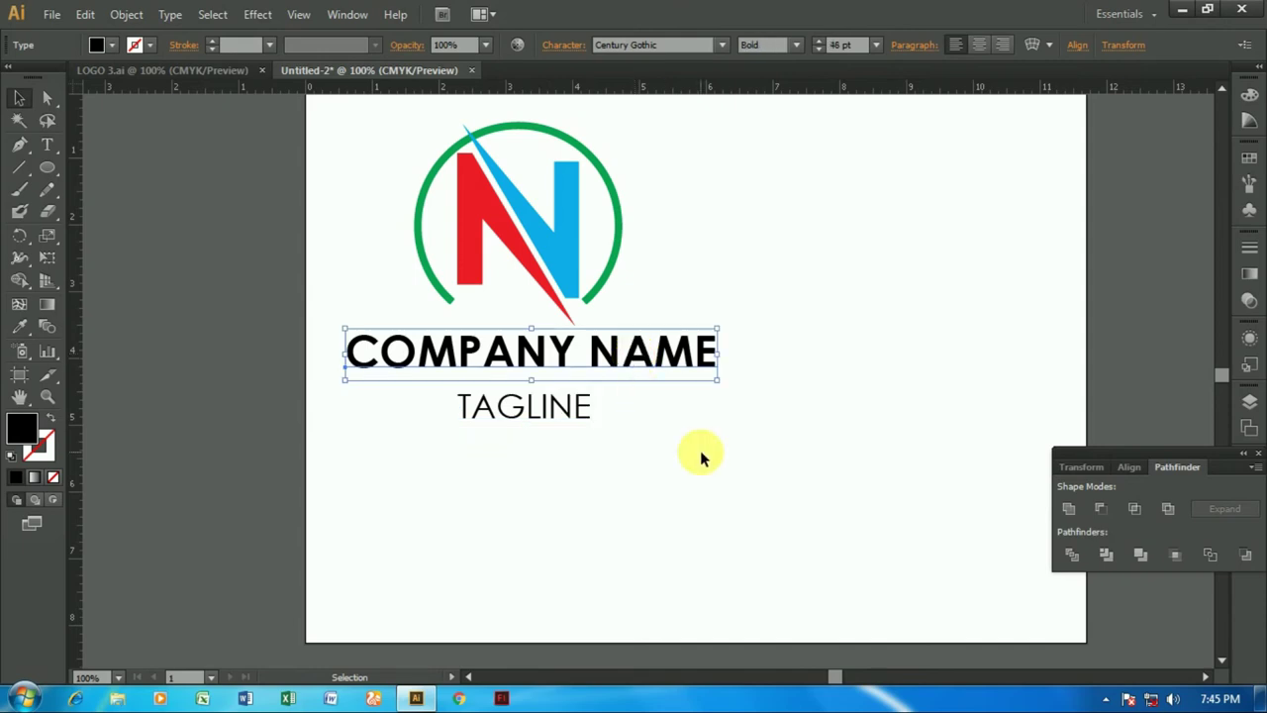
{"action": "left_click", "coordinate": [713, 461]}
{"action": "left_click", "coordinate": [592, 369]}
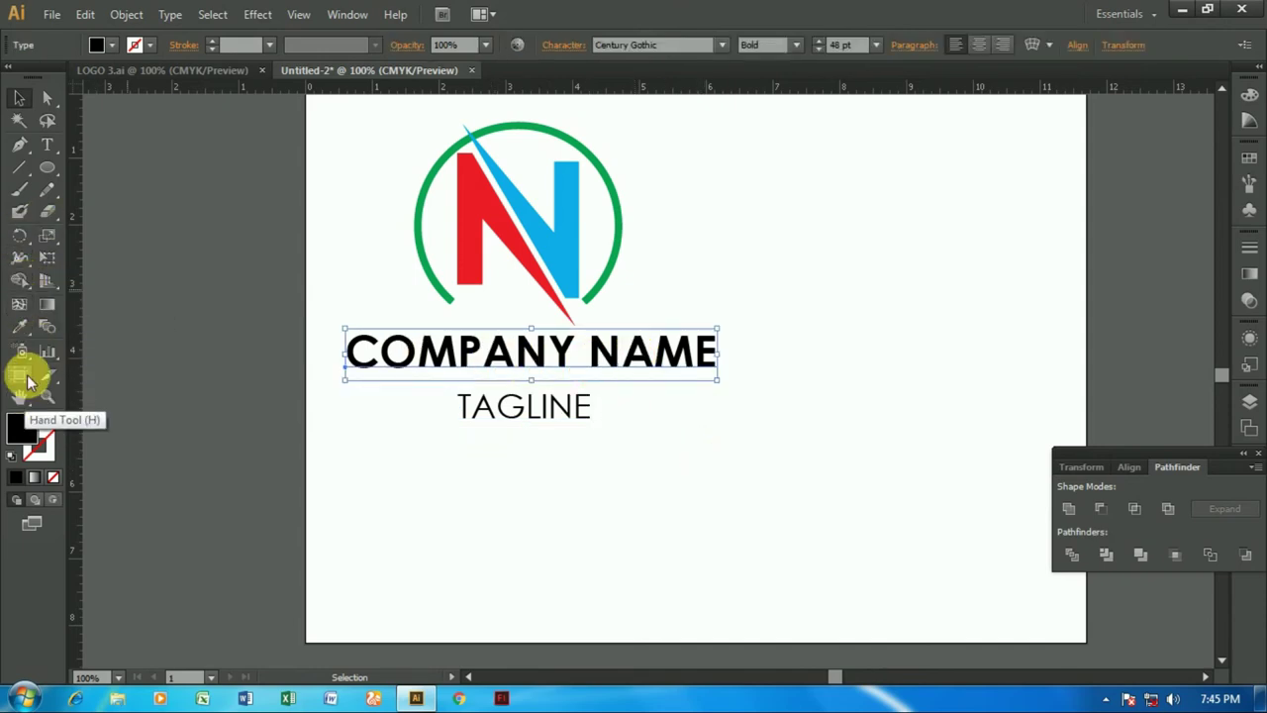
Colour COMPANY NAME with the N's red using the Eyedropper
{"action": "left_click", "coordinate": [22, 327]}
{"action": "left_click", "coordinate": [467, 247]}
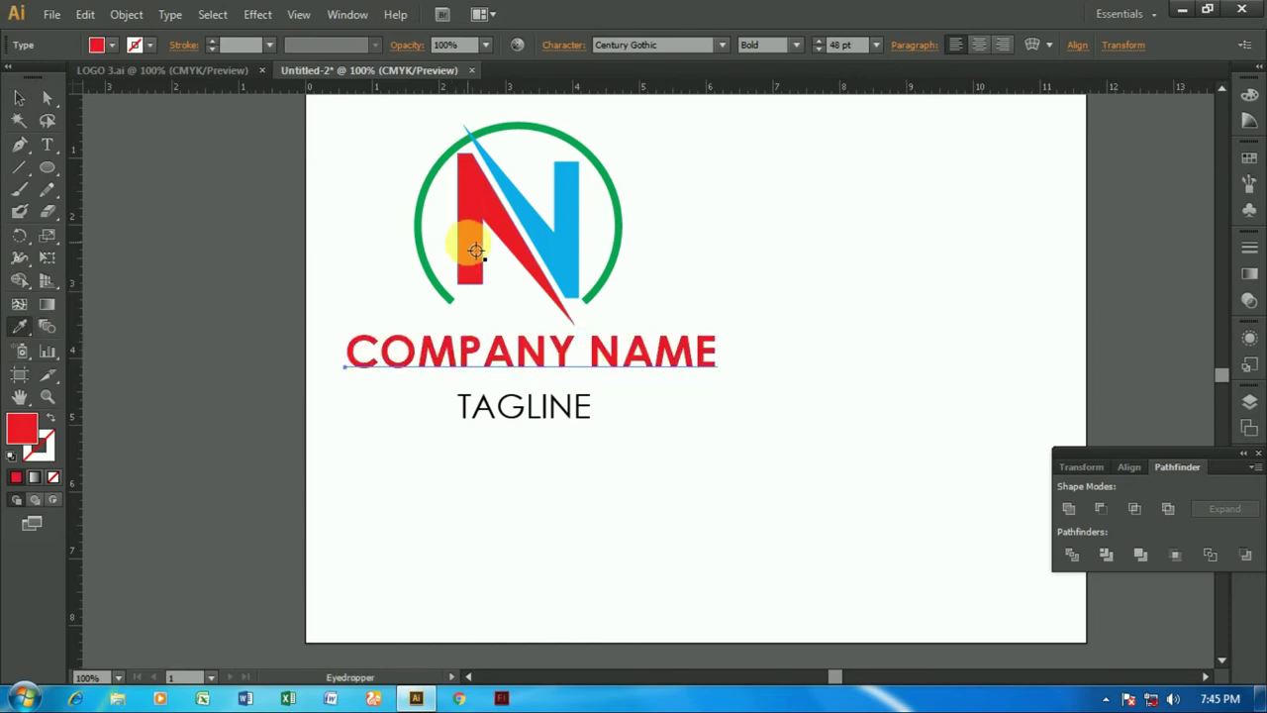
{"action": "left_click", "coordinate": [18, 97]}
Set TAGLINE's tracking to 1000 and move it left under COMPANY NAME
{"action": "left_click", "coordinate": [522, 411]}
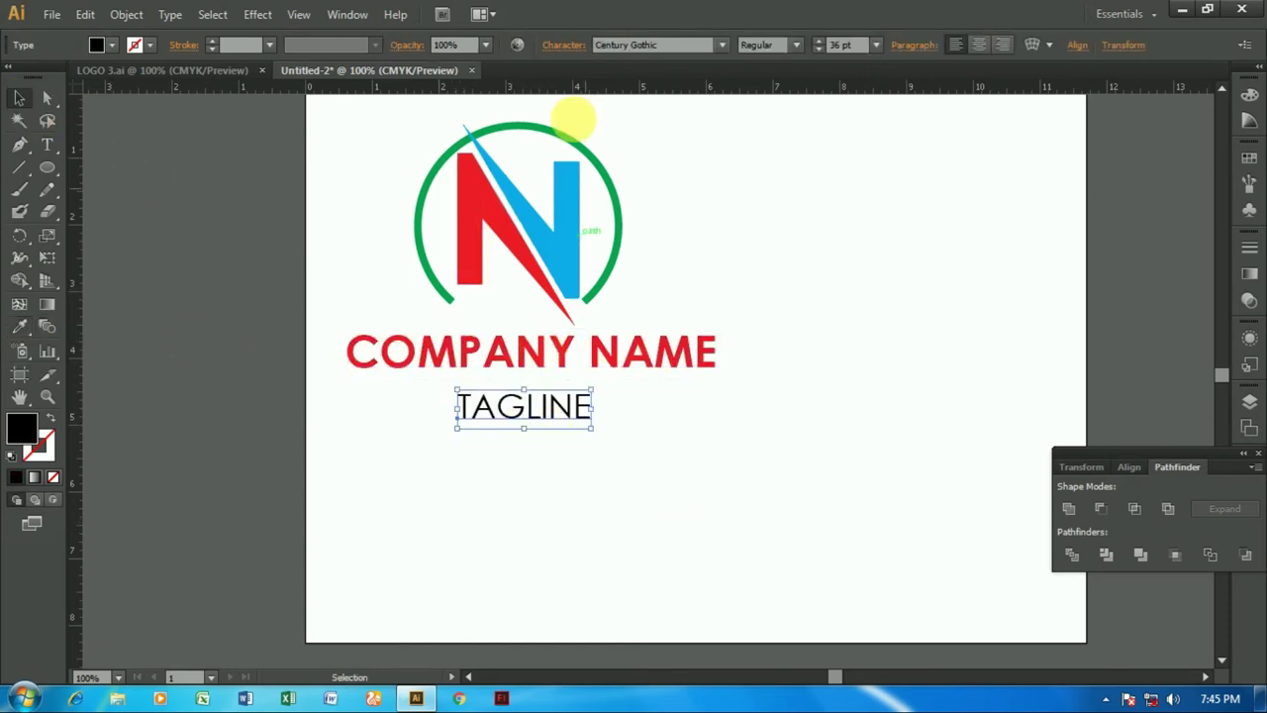
{"action": "left_click", "coordinate": [562, 44]}
{"action": "left_click", "coordinate": [542, 153]}
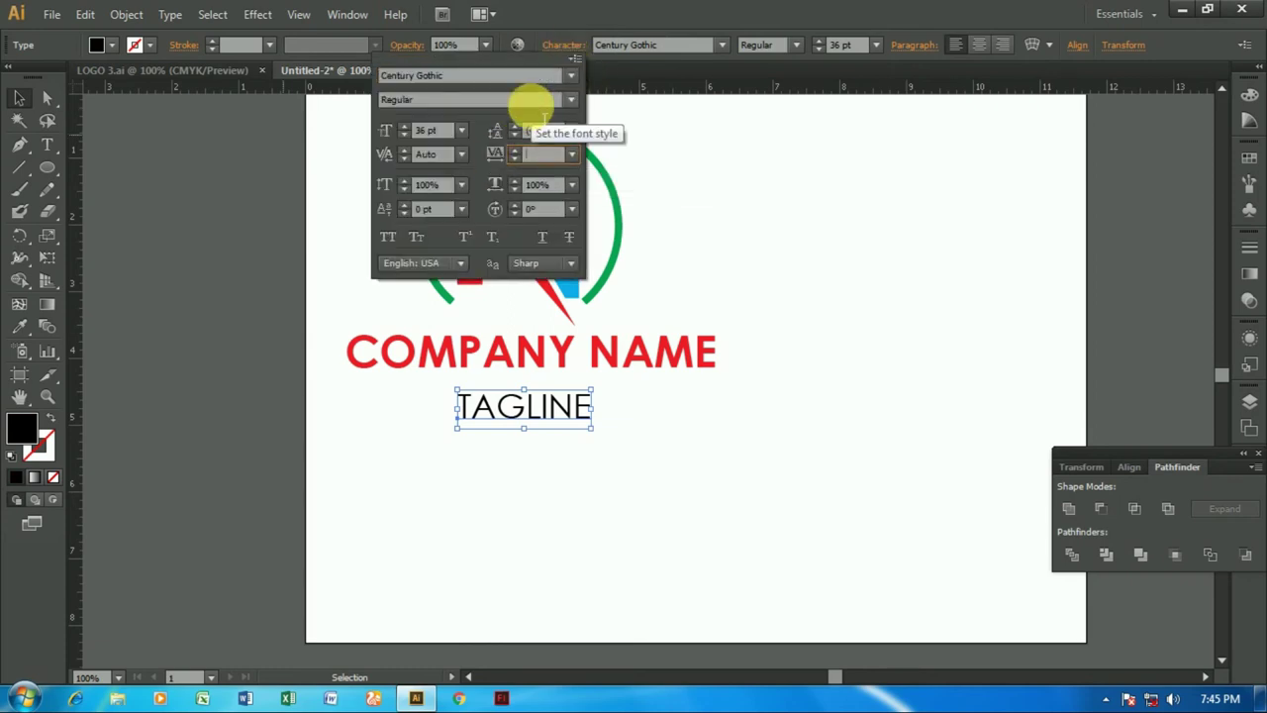
{"action": "type", "text": "1000"}
{"action": "key", "text": "Return"}
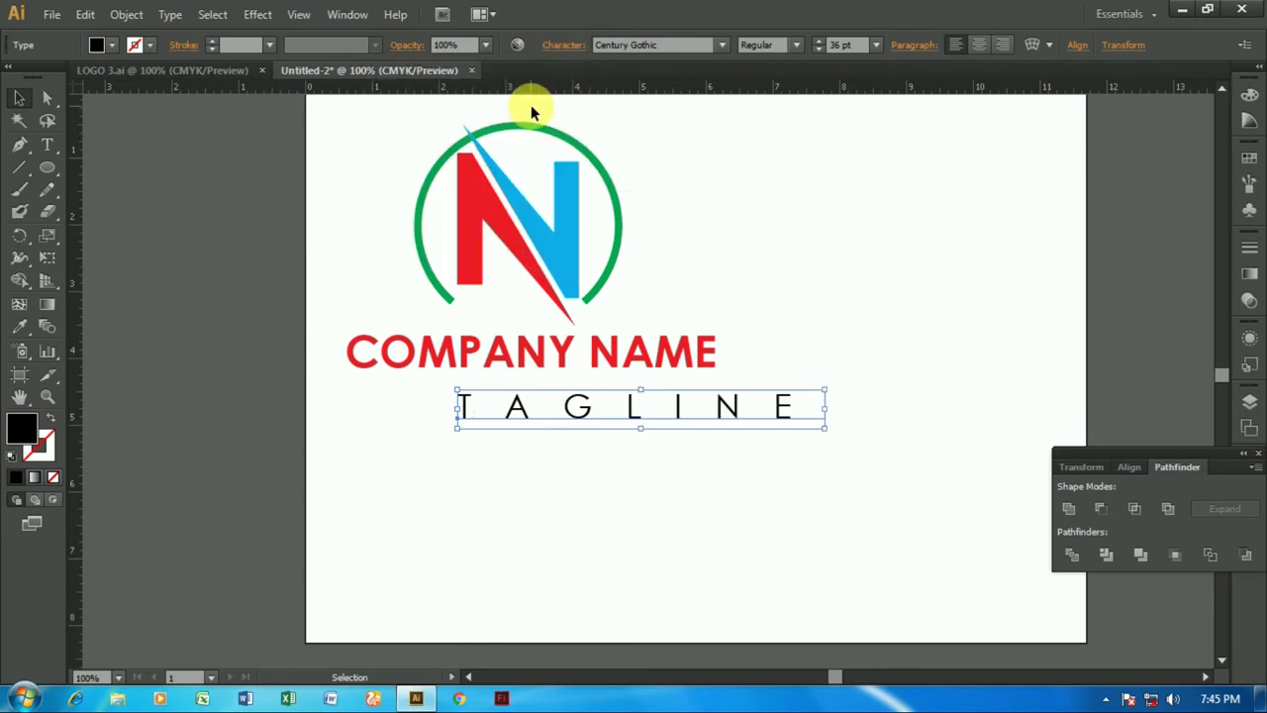
{"action": "left_click_drag", "start_coordinate": [630, 409], "coordinate": [453, 382]}
{"action": "left_click_drag", "start_coordinate": [758, 311], "coordinate": [639, 396]}
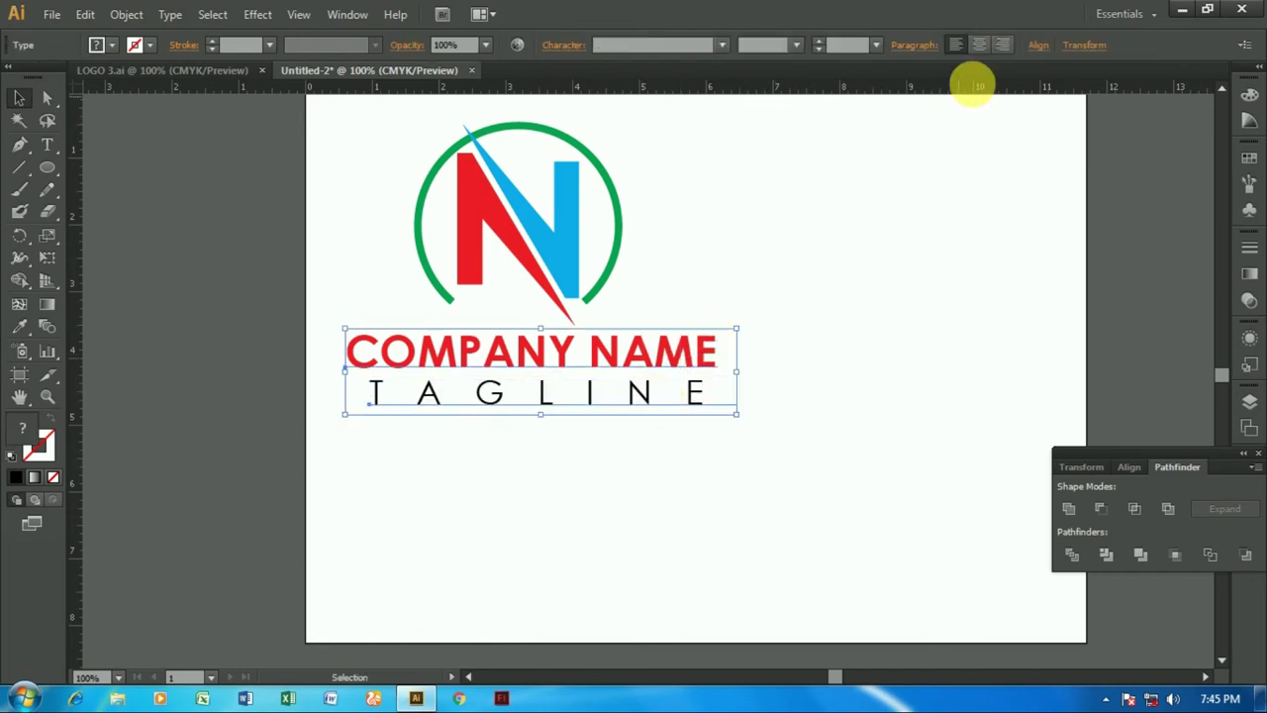
Centre-align the logo with COMPANY NAME and shift TAGLINE slightly left beneath it
{"action": "left_click", "coordinate": [677, 225]}
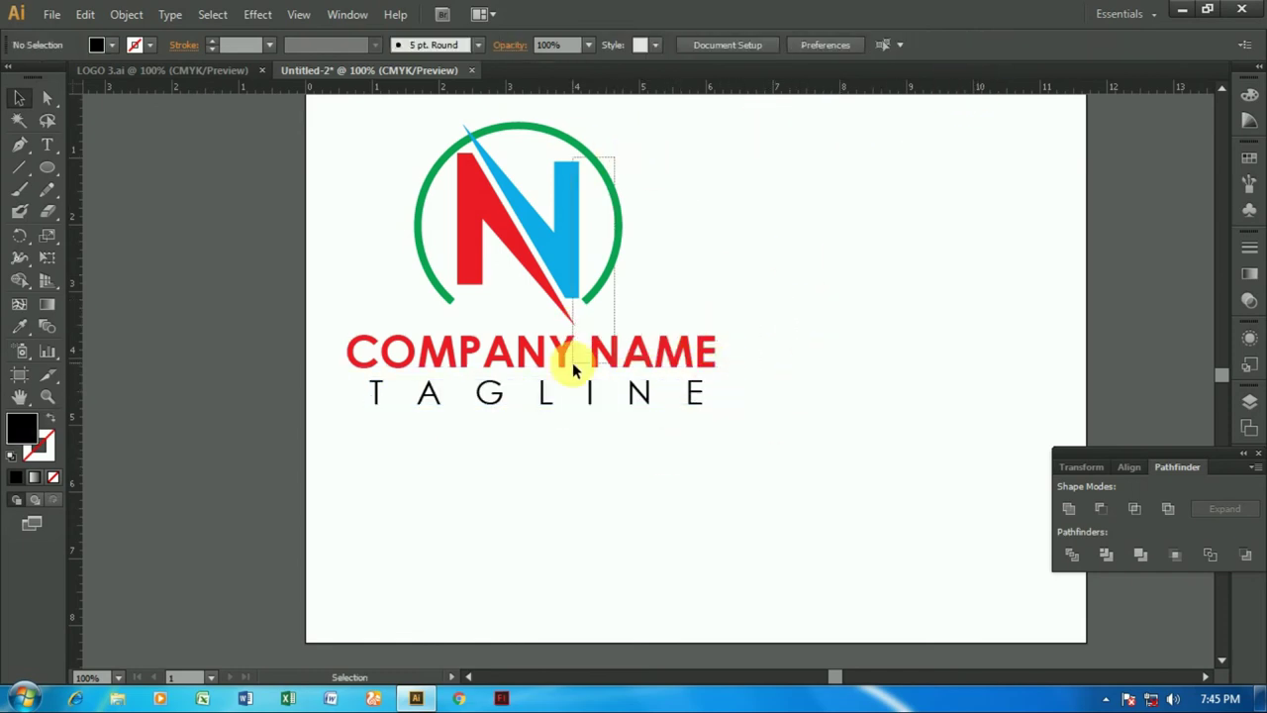
{"action": "left_click_drag", "start_coordinate": [572, 362], "coordinate": [574, 360]}
{"action": "left_click", "coordinate": [617, 45]}
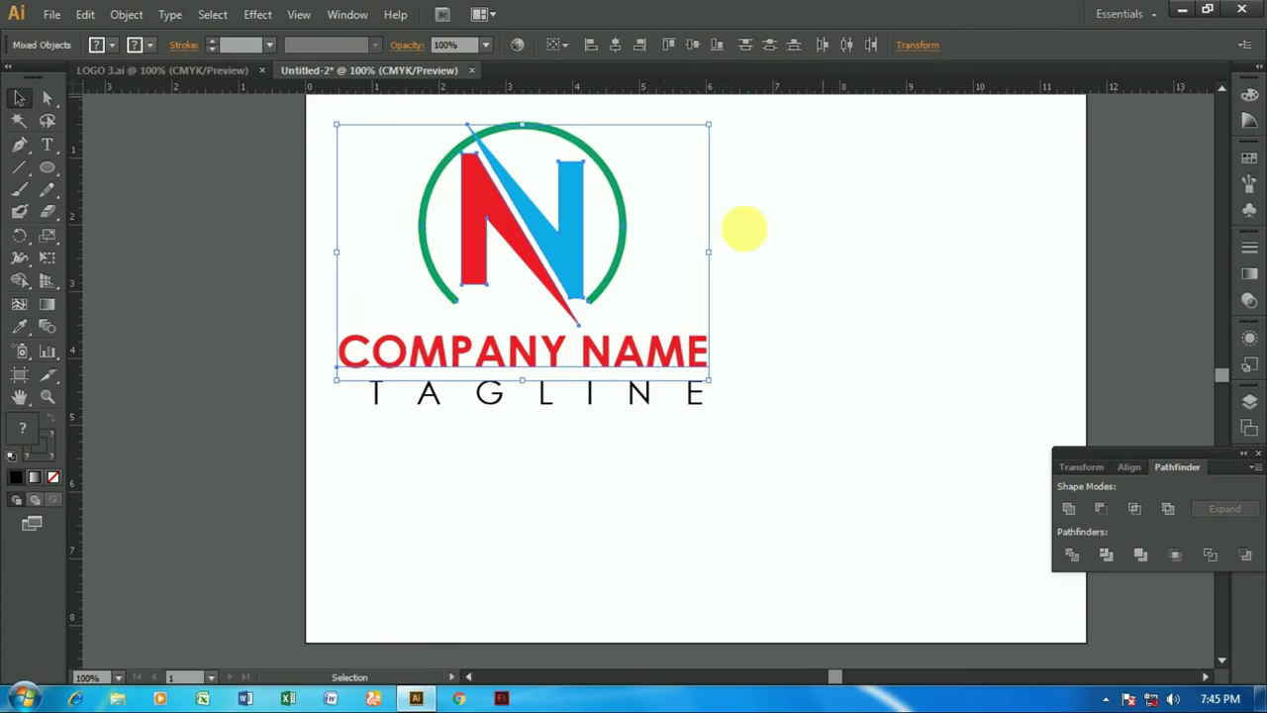
{"action": "left_click", "coordinate": [789, 460]}
{"action": "left_click_drag", "start_coordinate": [766, 335], "coordinate": [645, 430]}
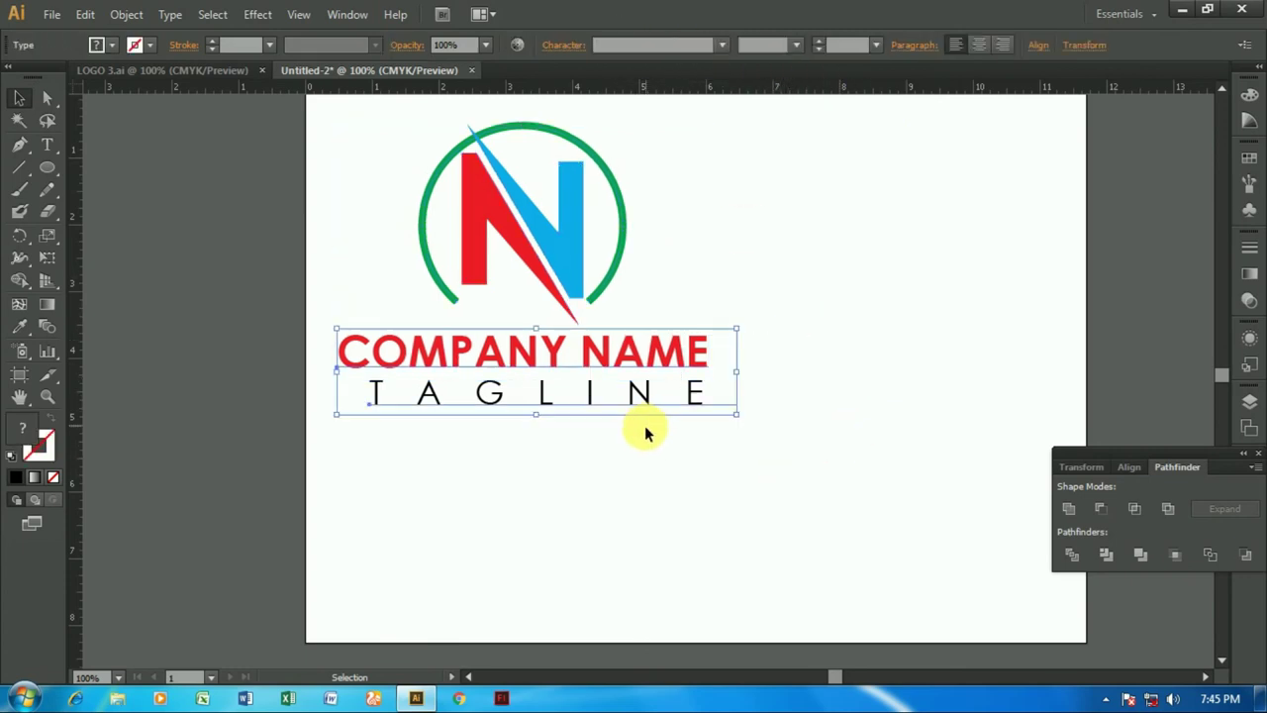
{"action": "left_click", "coordinate": [835, 420]}
{"action": "left_click_drag", "start_coordinate": [566, 405], "coordinate": [549, 403]}
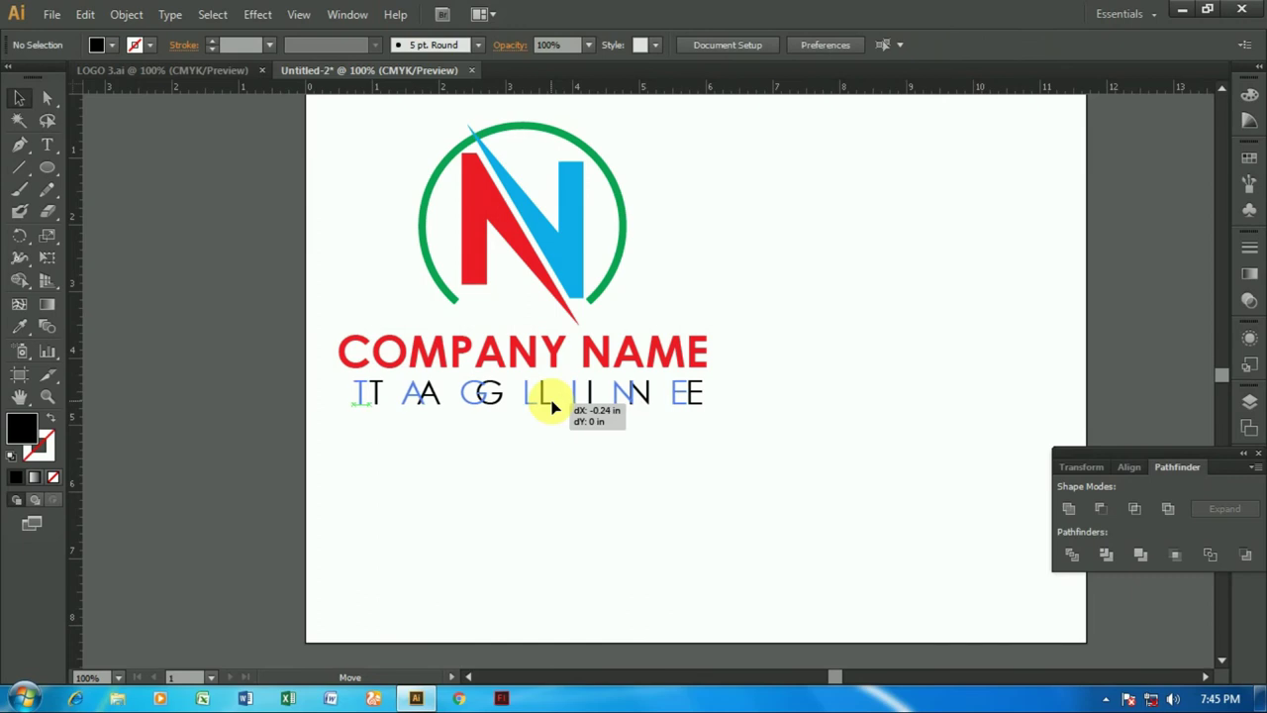
{"action": "left_click", "coordinate": [832, 450]}
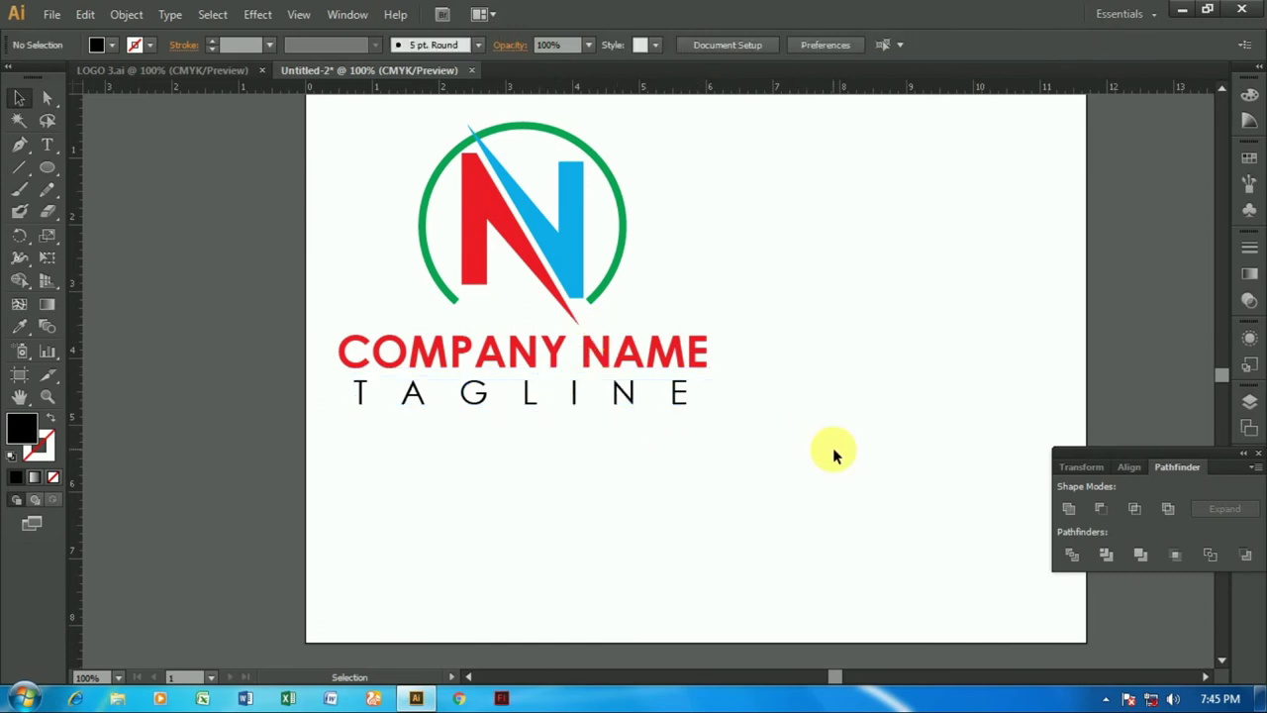
Scale the whole lockup down and move it toward the upper left
{"action": "scroll", "coordinate": [813, 437], "scroll_direction": "up", "scroll_amount": 2}
{"action": "left_click_drag", "start_coordinate": [374, 238], "coordinate": [732, 461]}
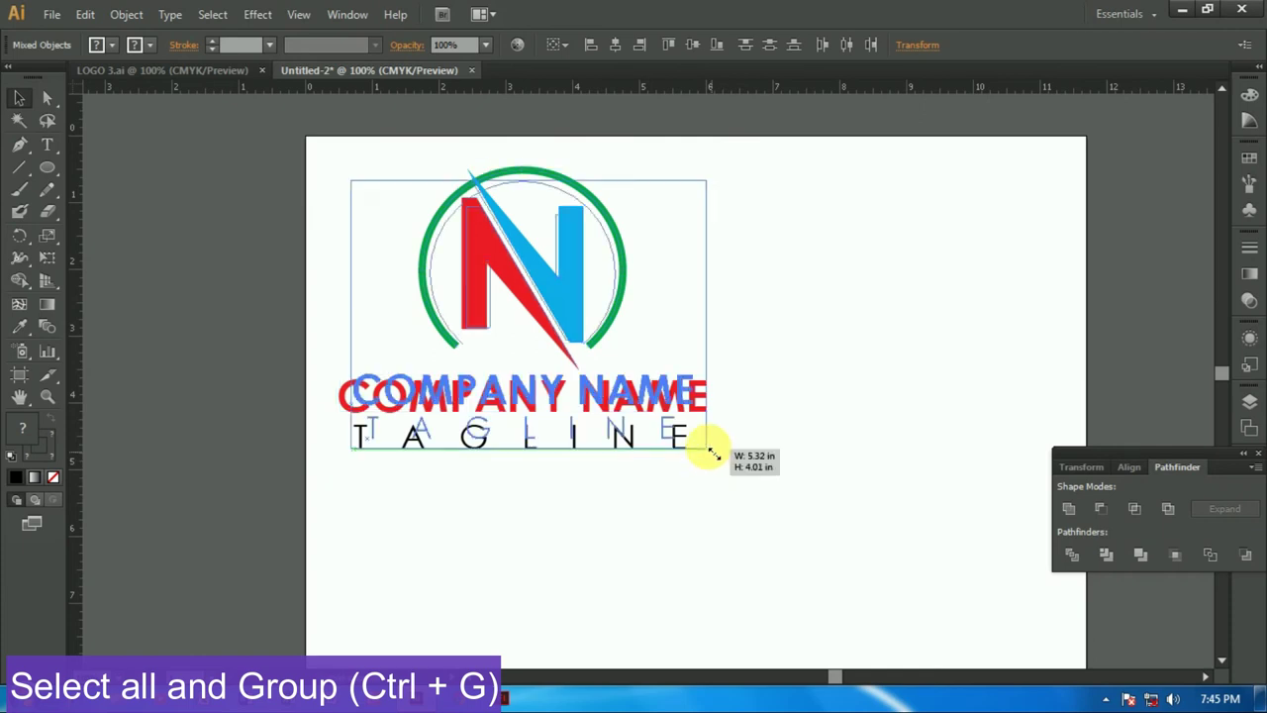
{"action": "left_click_drag", "start_coordinate": [720, 458], "coordinate": [672, 422]}
{"action": "left_click_drag", "start_coordinate": [563, 326], "coordinate": [533, 287]}
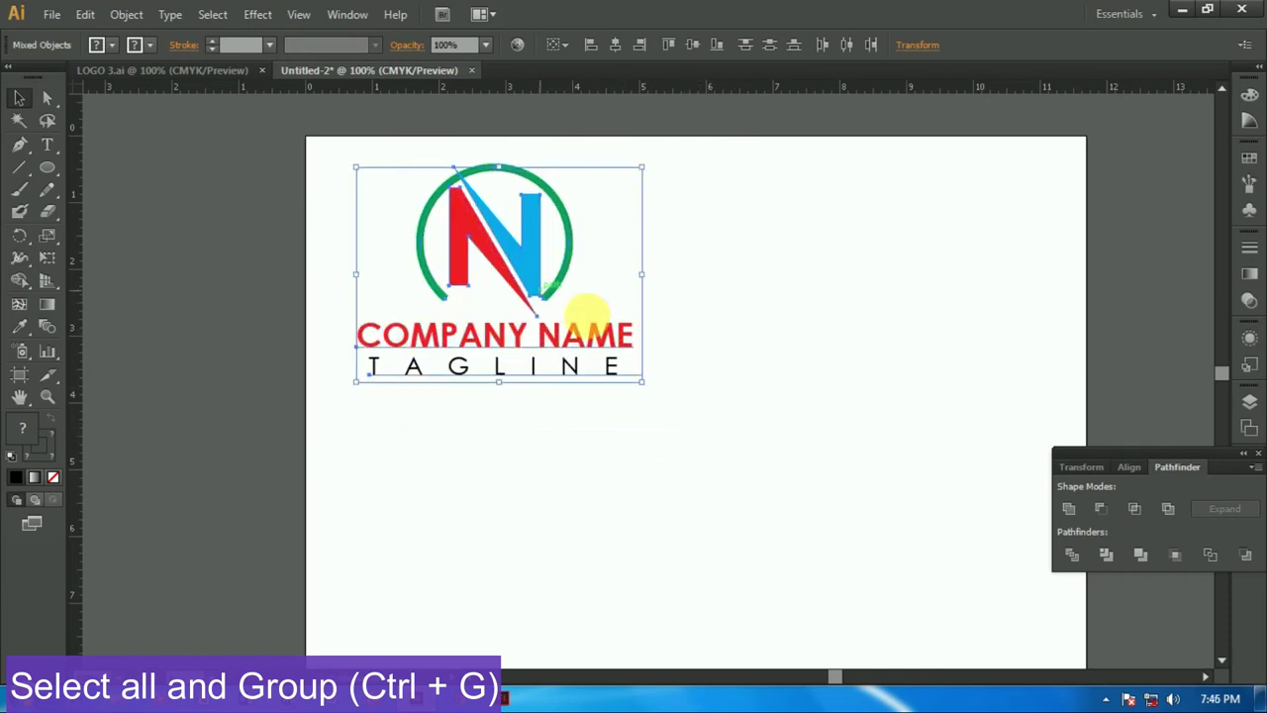
{"action": "left_click", "coordinate": [745, 367]}
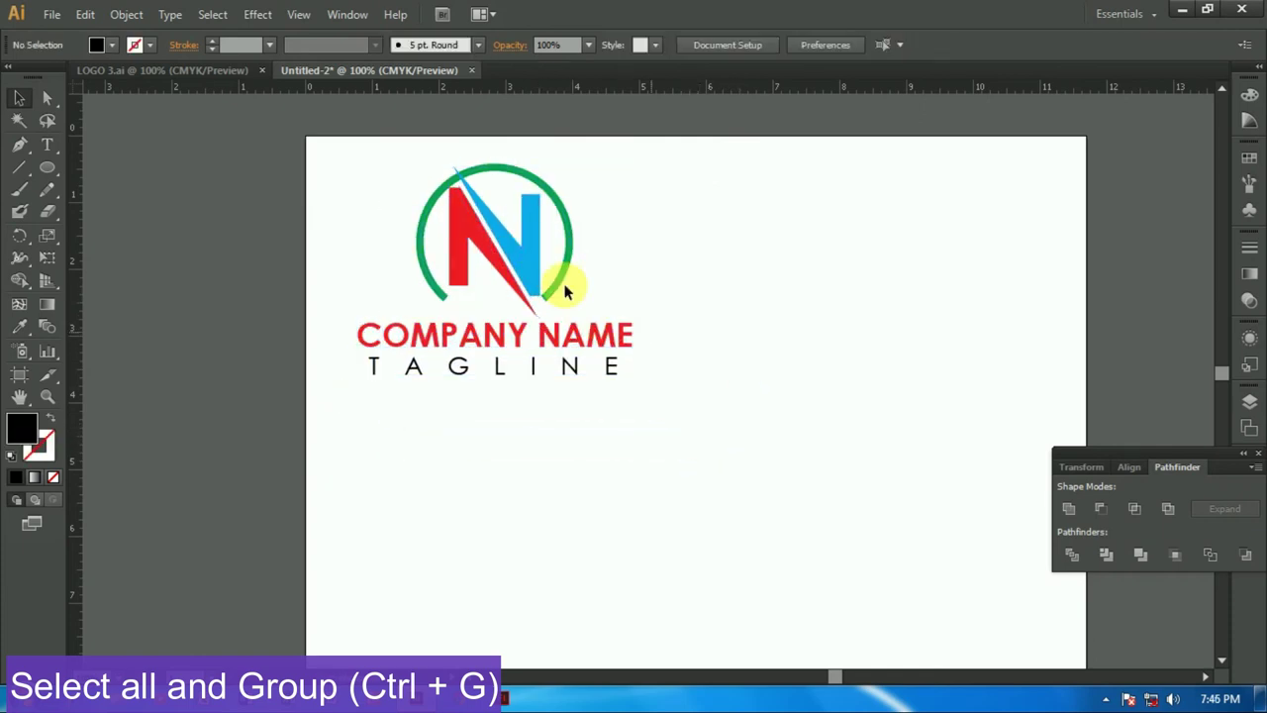
{"action": "left_click", "coordinate": [571, 239]}
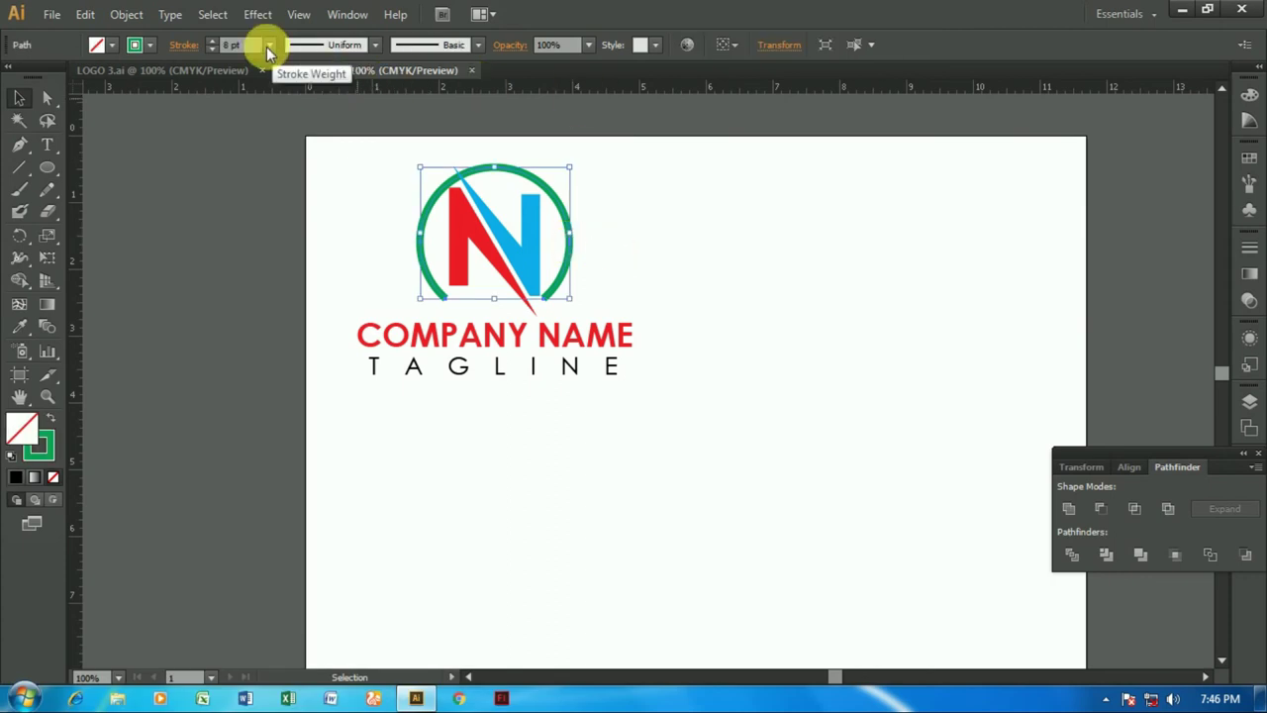
Set the green arc's stroke to 6 pt and nudge the logo slightly up-left
{"action": "left_click", "coordinate": [269, 45]}
{"action": "left_click", "coordinate": [288, 231]}
{"action": "left_click", "coordinate": [816, 321]}
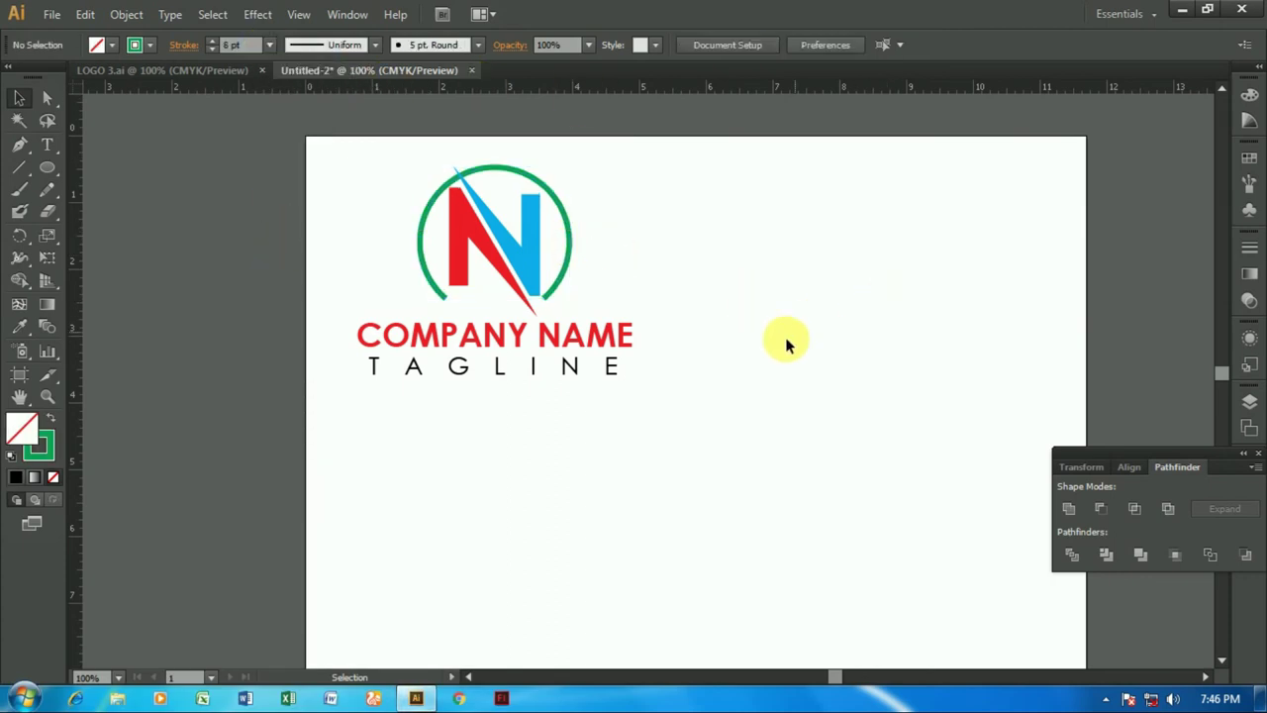
{"action": "left_click_drag", "start_coordinate": [331, 159], "coordinate": [586, 394]}
{"action": "left_click_drag", "start_coordinate": [606, 342], "coordinate": [582, 328]}
{"action": "left_click", "coordinate": [692, 349]}
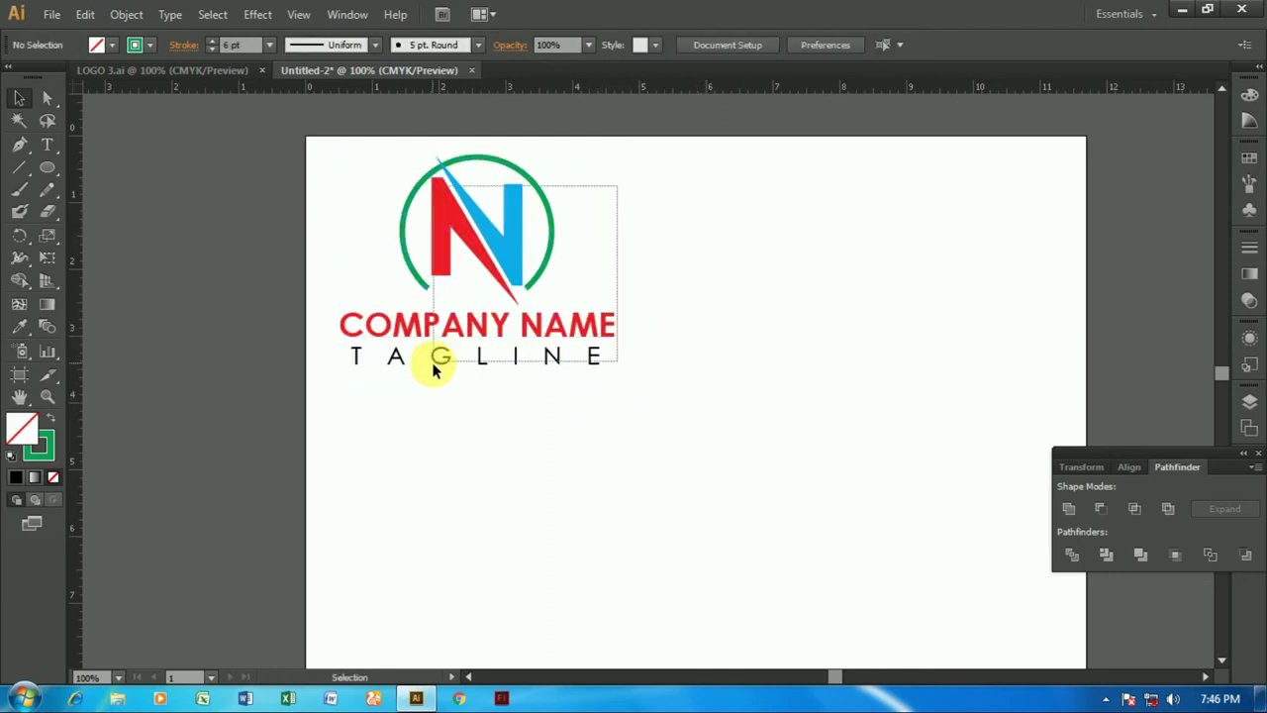
Copy the logo lockup to the right and select the copy's N for recolouring
{"action": "left_click", "coordinate": [435, 366]}
{"action": "left_click_drag", "start_coordinate": [554, 276], "coordinate": [924, 283]}
{"action": "scroll", "coordinate": [920, 292], "scroll_direction": "down", "scroll_amount": 1}
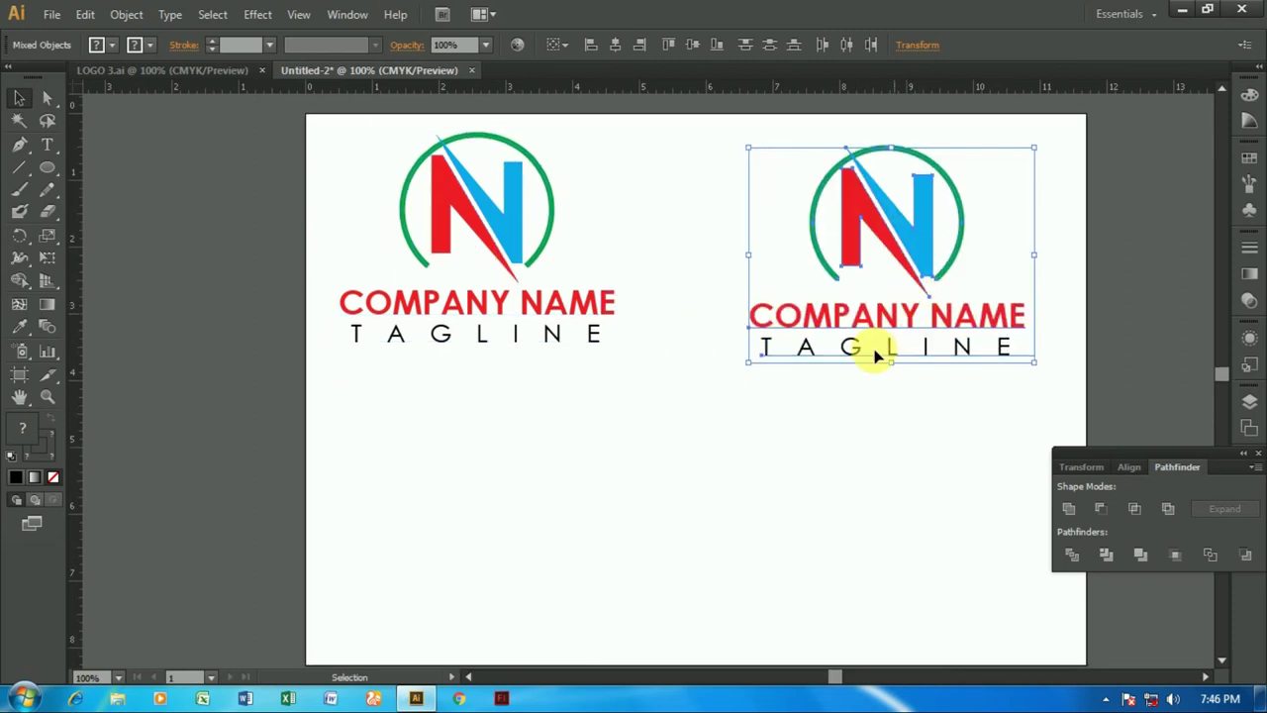
{"action": "left_click", "coordinate": [903, 429]}
{"action": "left_click", "coordinate": [857, 241]}
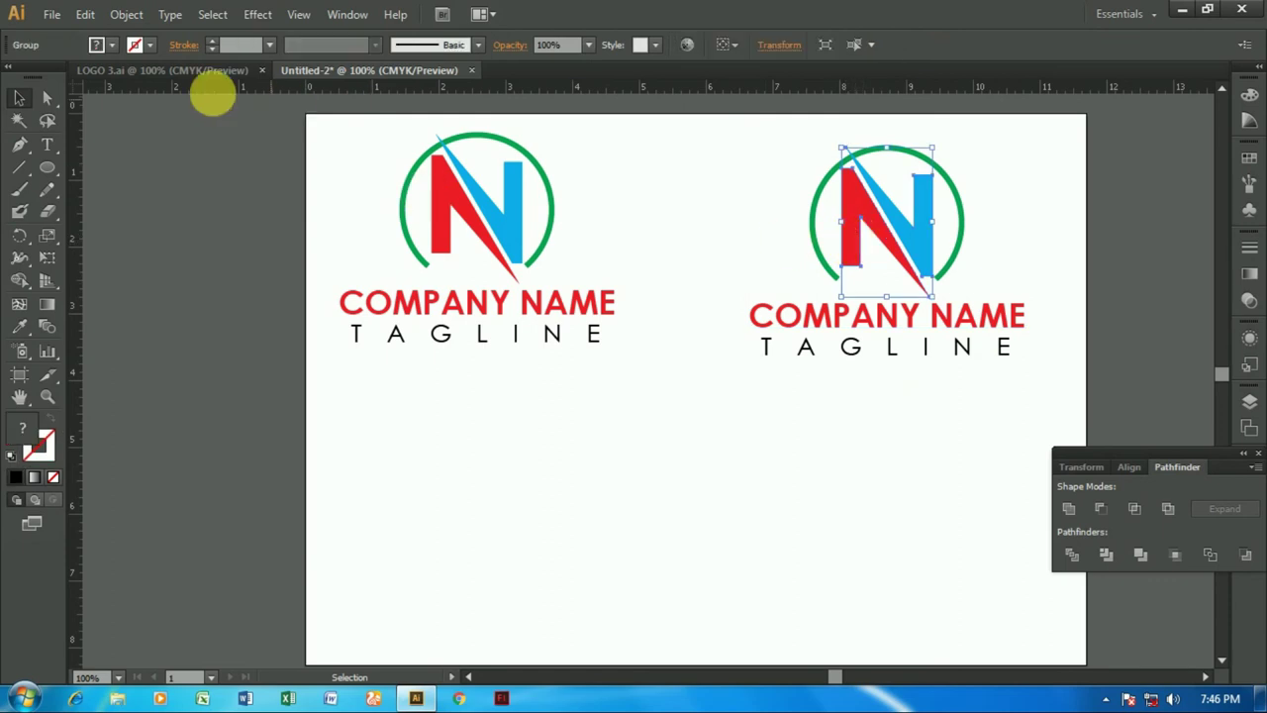
{"action": "left_click", "coordinate": [112, 44]}
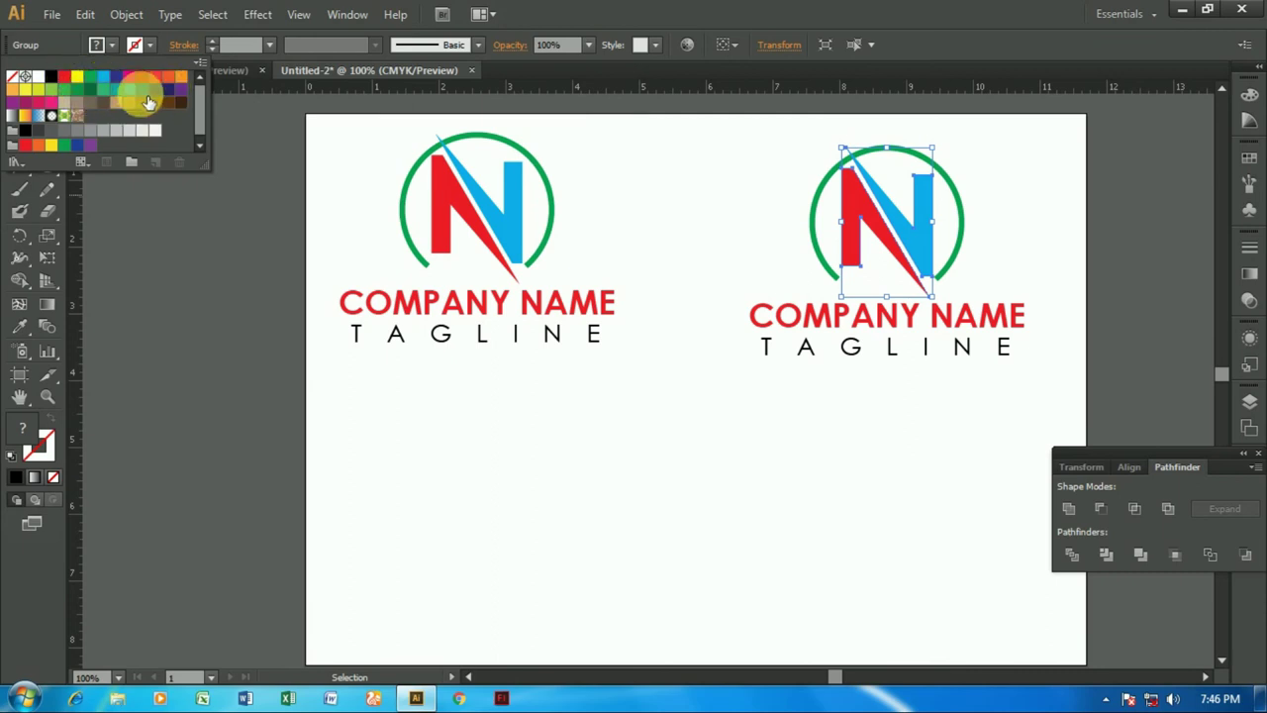
Fill the copied N dark blue, ungroup it, and make its right part black
{"action": "left_click", "coordinate": [120, 79]}
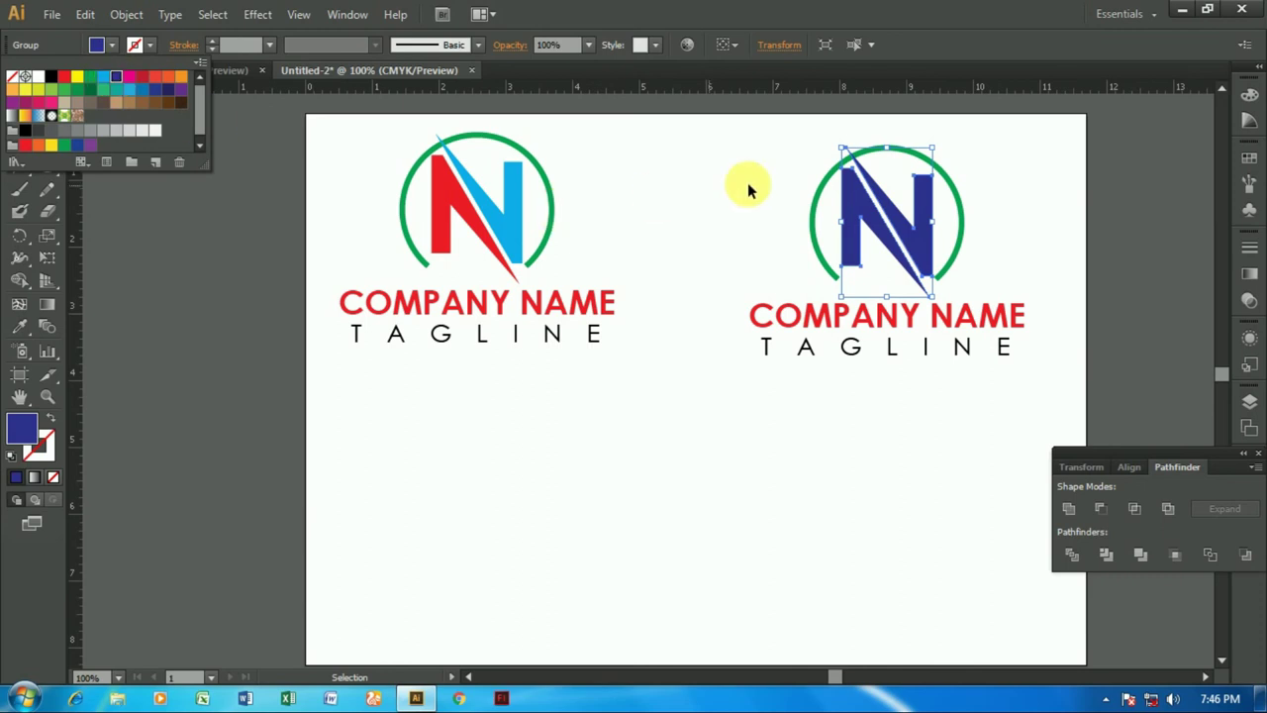
{"action": "right_click", "coordinate": [881, 226]}
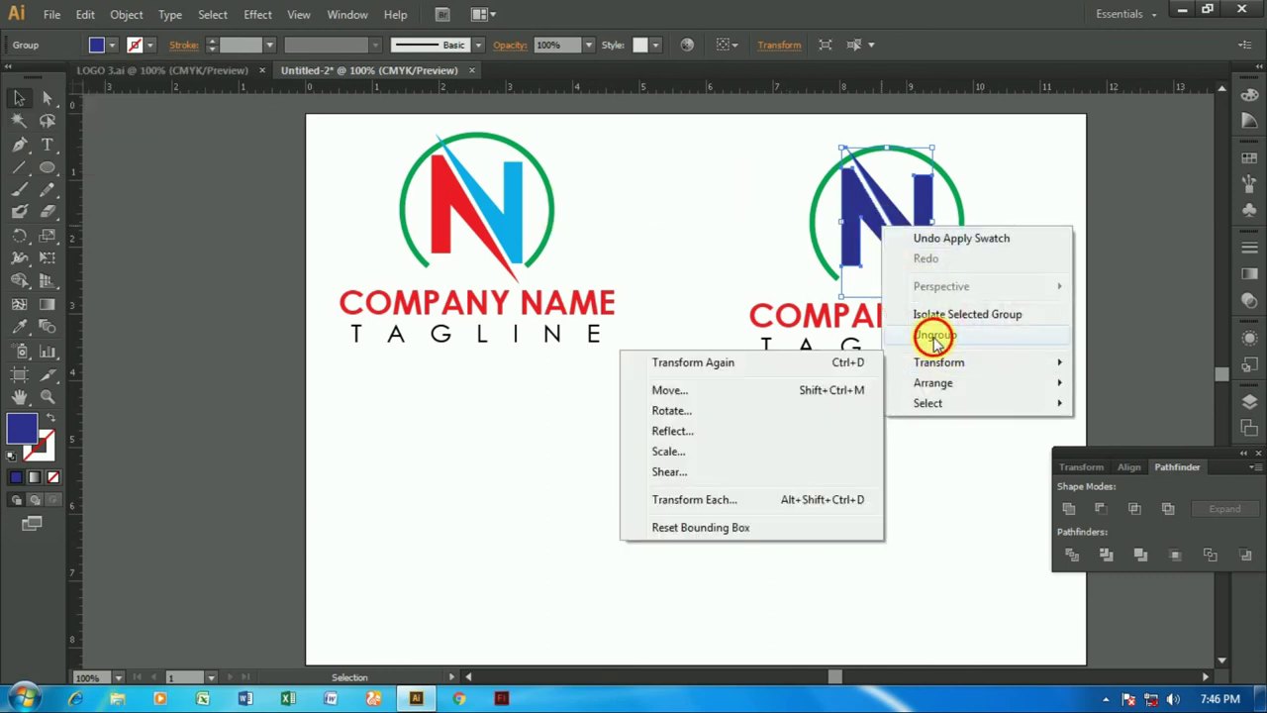
{"action": "left_click", "coordinate": [933, 333]}
{"action": "left_click", "coordinate": [997, 254]}
{"action": "left_click", "coordinate": [918, 228]}
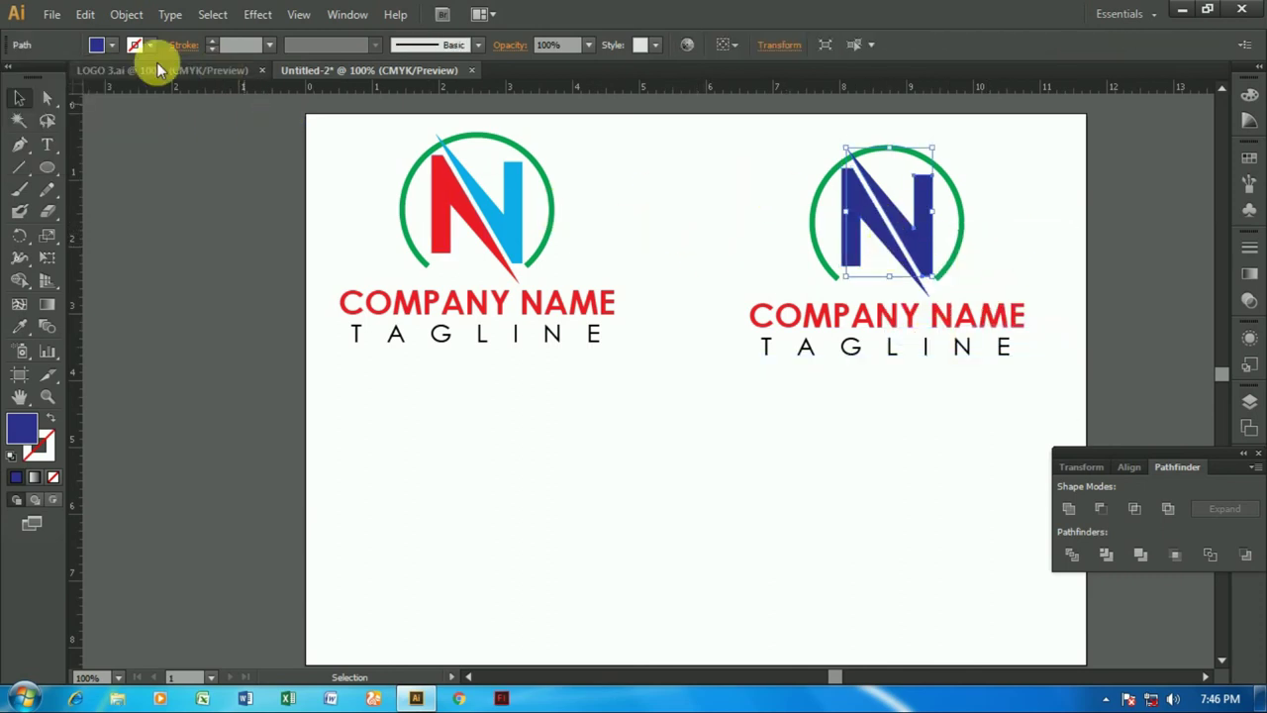
{"action": "left_click", "coordinate": [112, 44]}
{"action": "left_click", "coordinate": [51, 76]}
{"action": "left_click", "coordinate": [1005, 252]}
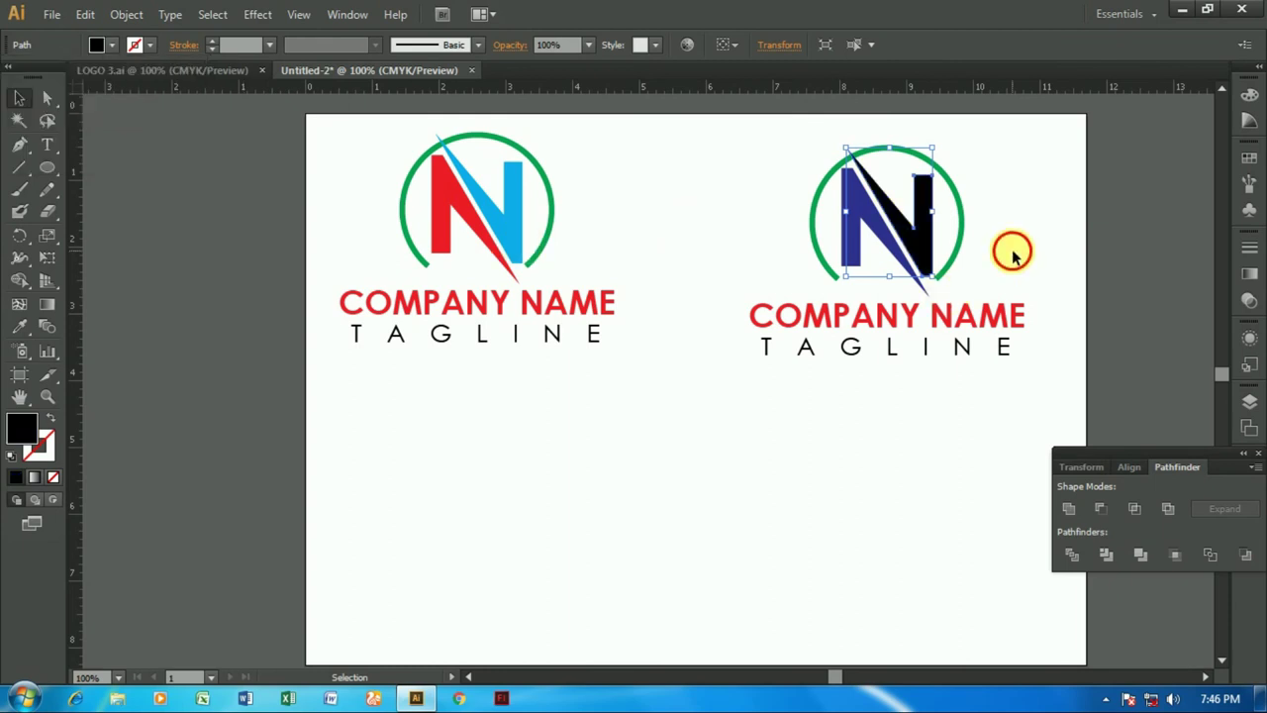
Change the copy's arc stroke from green to red
{"action": "left_click", "coordinate": [965, 236]}
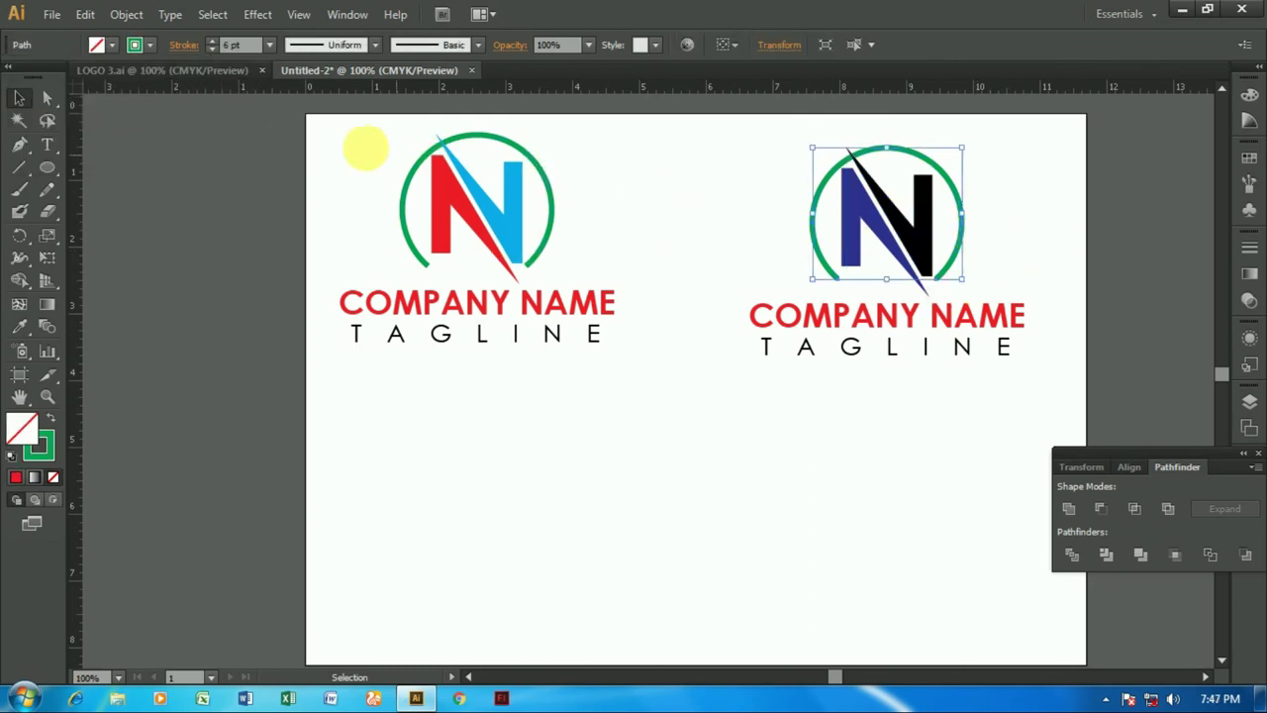
{"action": "left_click", "coordinate": [149, 44]}
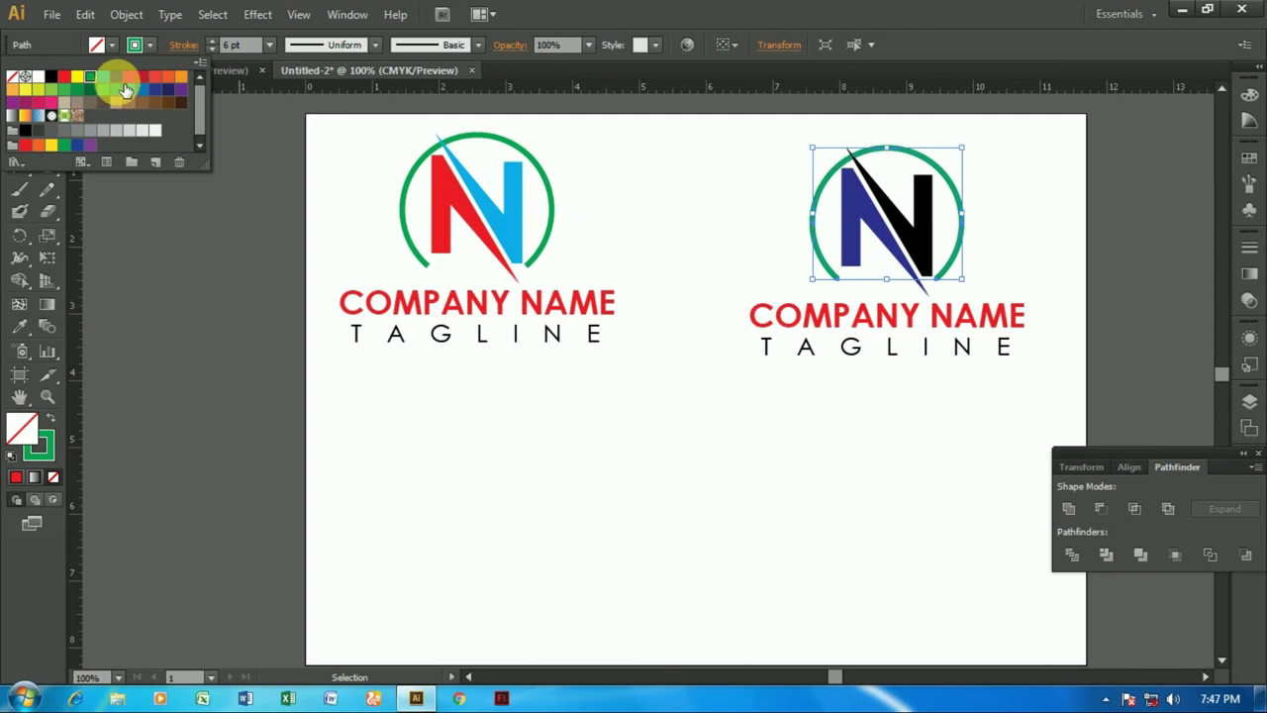
{"action": "left_click", "coordinate": [65, 78]}
{"action": "left_click", "coordinate": [742, 408]}
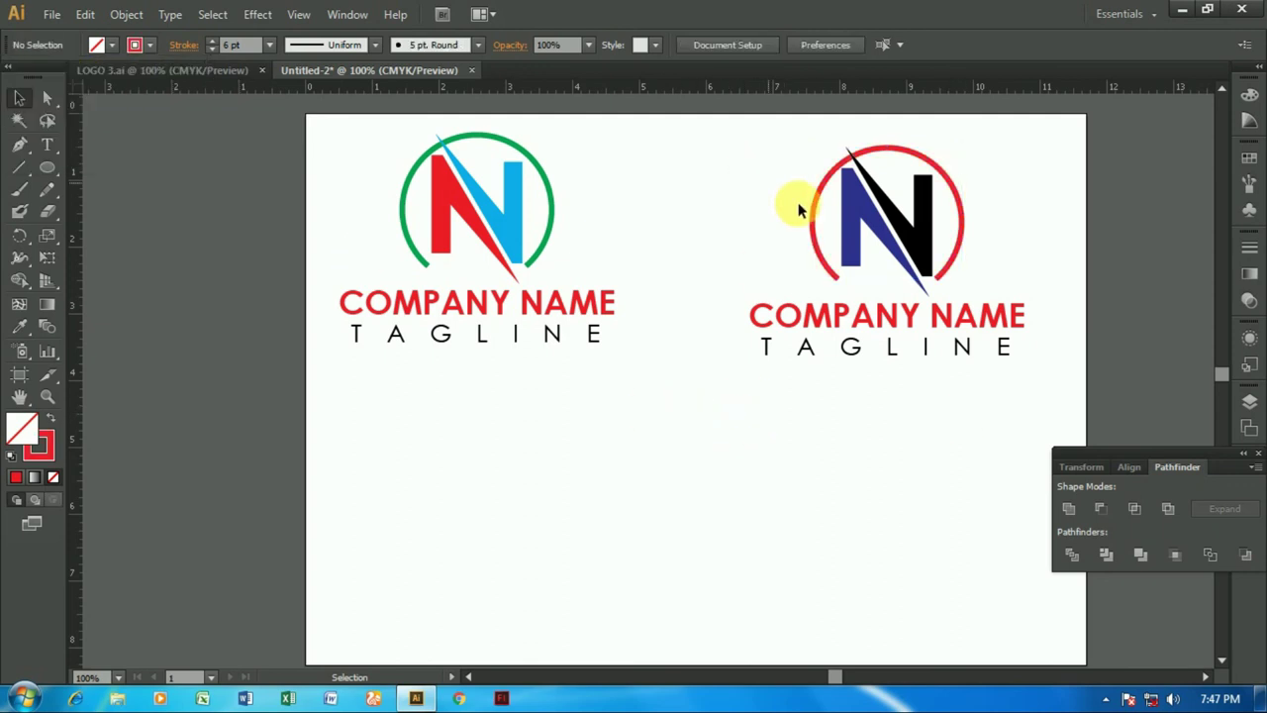
Give the copy's COMPANY NAME the N's navy colour with the Eyedropper
{"action": "left_click", "coordinate": [838, 319]}
{"action": "left_click", "coordinate": [23, 338]}
{"action": "left_click", "coordinate": [864, 217]}
{"action": "left_click", "coordinate": [19, 98]}
{"action": "left_click", "coordinate": [846, 446]}
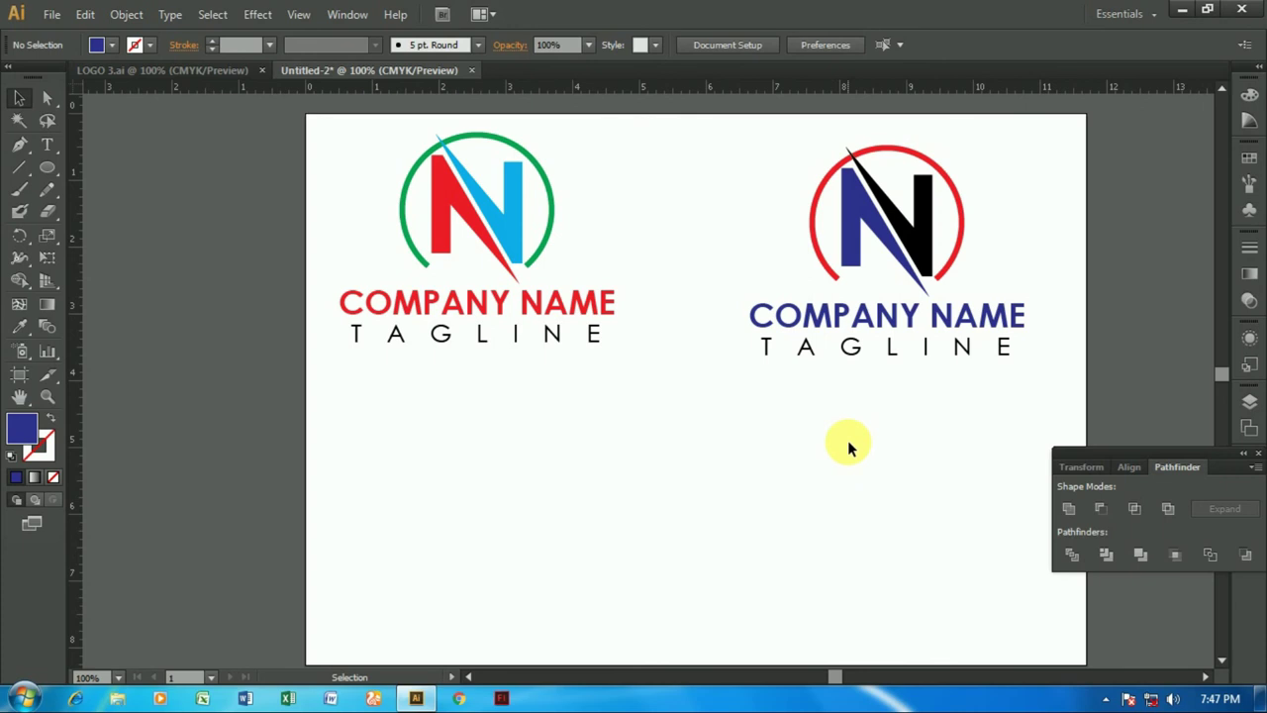
{"action": "scroll", "coordinate": [848, 447], "scroll_direction": "down", "scroll_amount": 1}
{"action": "left_click_drag", "start_coordinate": [742, 140], "coordinate": [983, 370]}
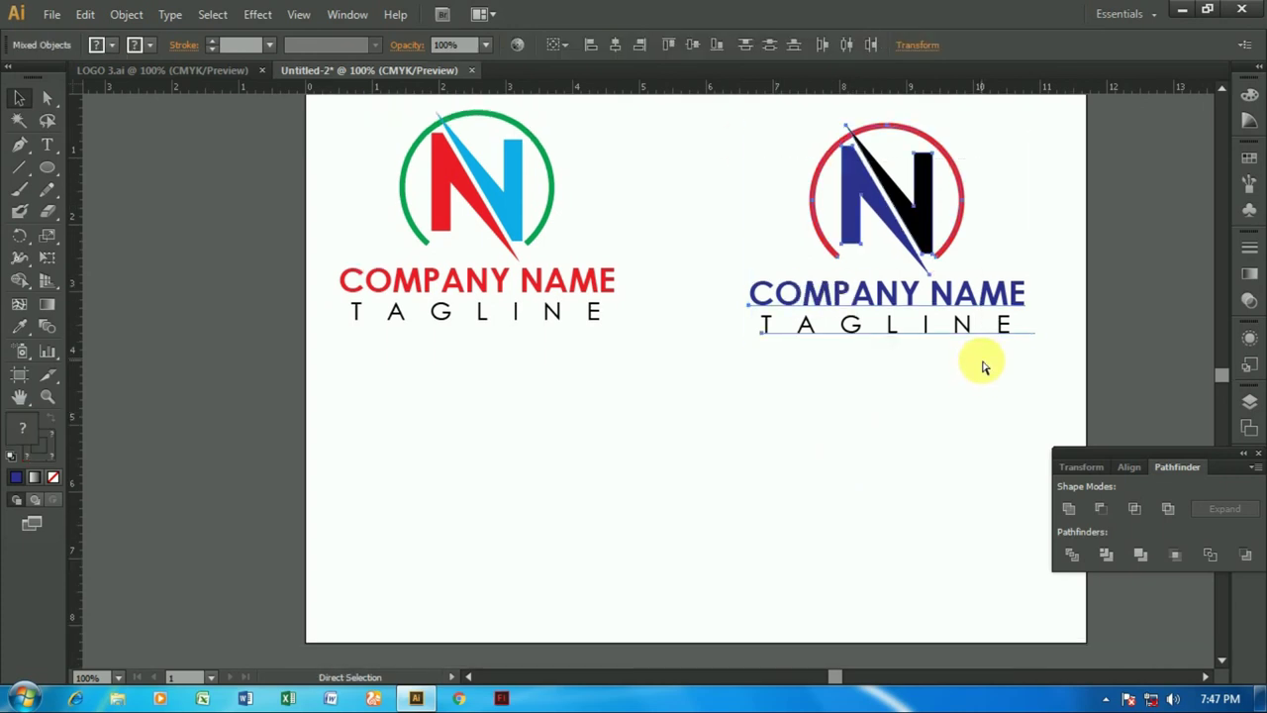
Group the navy and black logo's parts into a single object
{"action": "key", "text": "ctrl+g"}
{"action": "left_click", "coordinate": [553, 431]}
{"action": "left_click_drag", "start_coordinate": [608, 198], "coordinate": [481, 346]}
{"action": "left_click", "coordinate": [501, 412]}
{"action": "left_click_drag", "start_coordinate": [478, 412], "coordinate": [538, 150]}
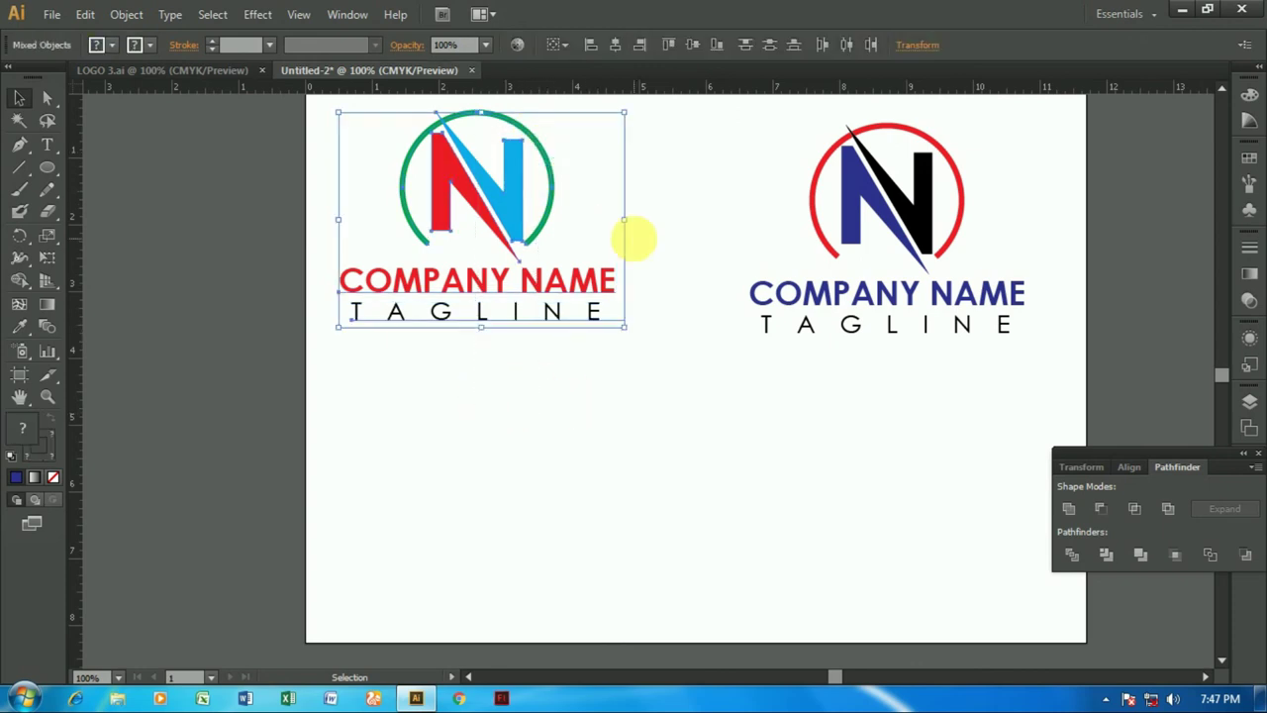
{"action": "left_click", "coordinate": [683, 422]}
Nudge both logos closer together and vertically align them level, side by side
{"action": "left_click_drag", "start_coordinate": [504, 230], "coordinate": [525, 242]}
{"action": "left_click_drag", "start_coordinate": [905, 238], "coordinate": [889, 256]}
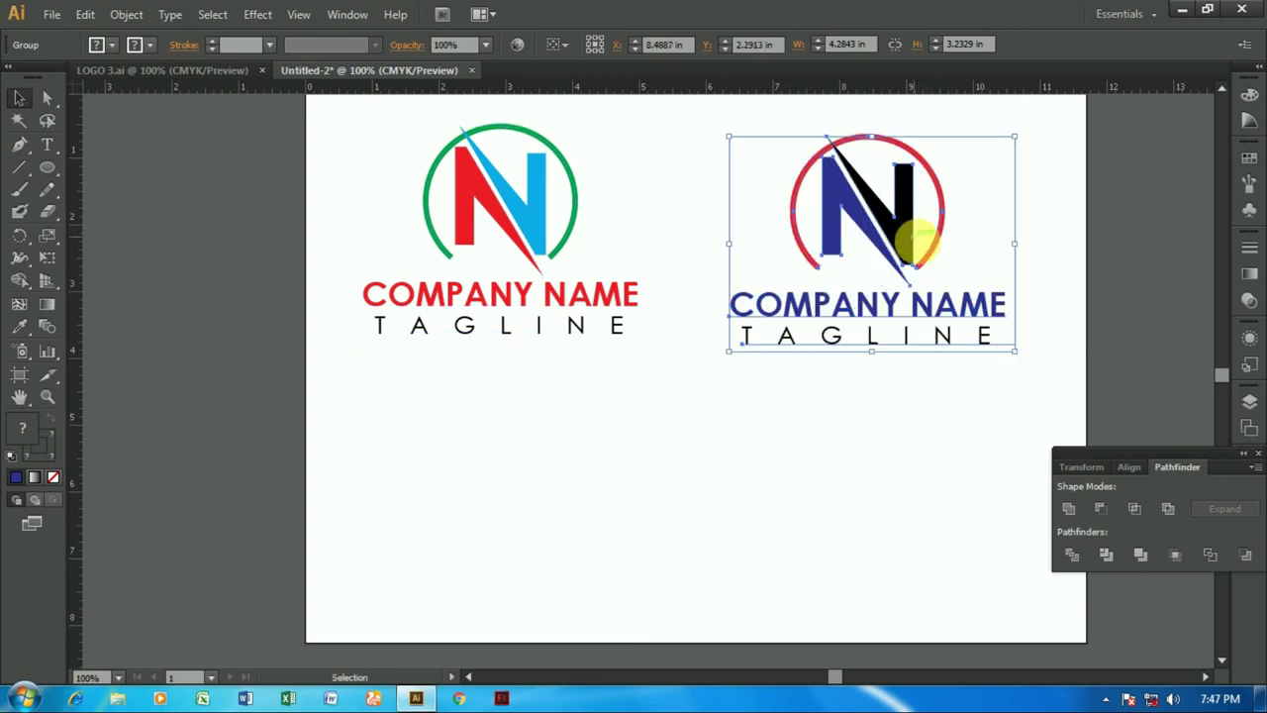
{"action": "left_click", "coordinate": [552, 242], "text": "shift"}
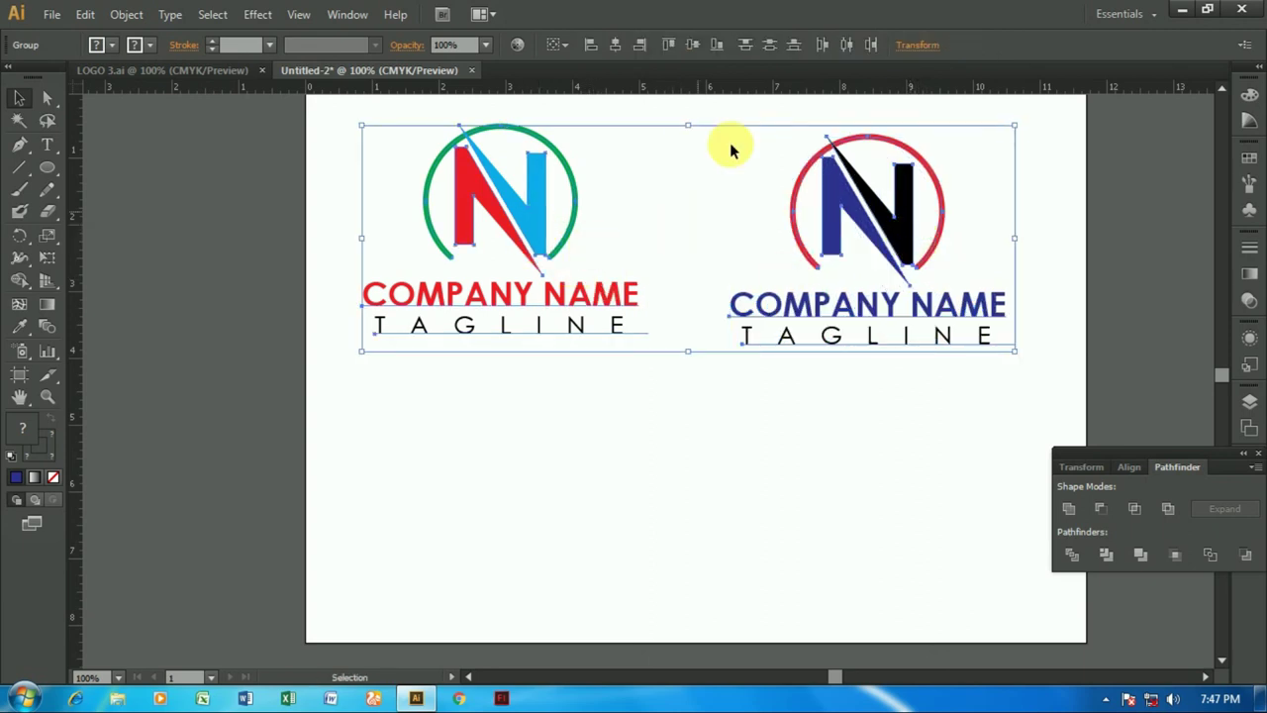
{"action": "left_click", "coordinate": [690, 48]}
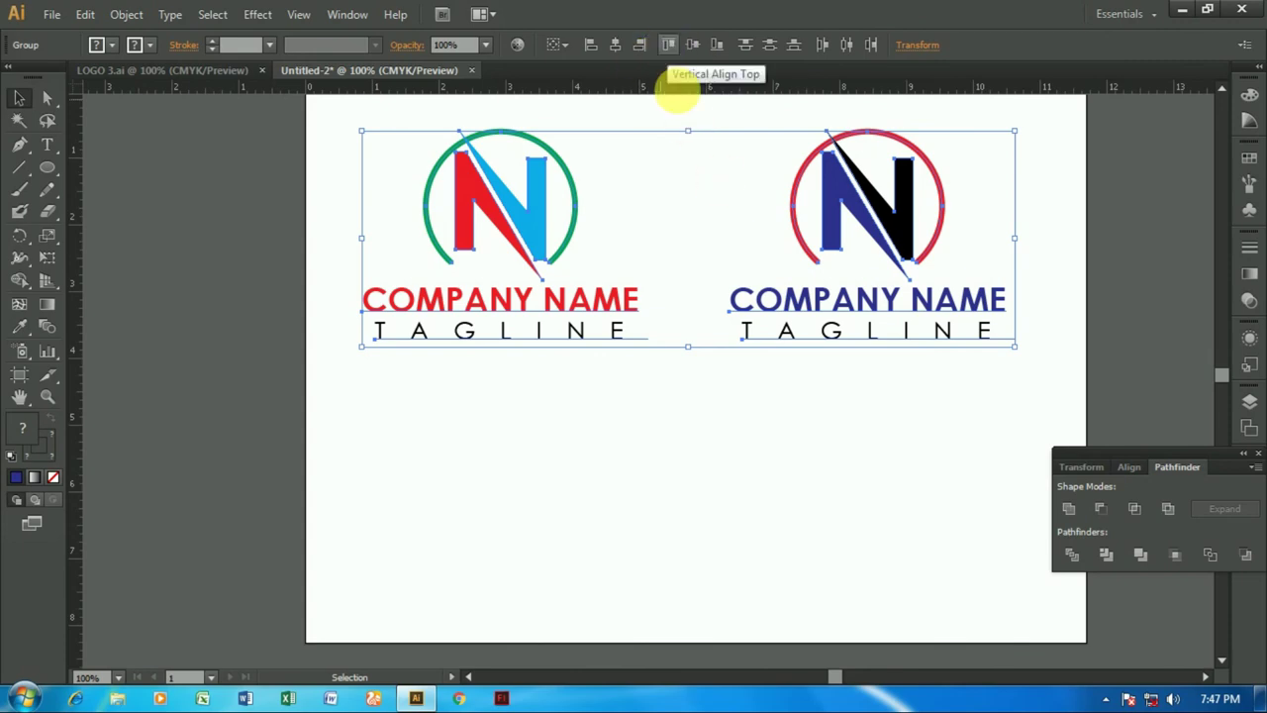